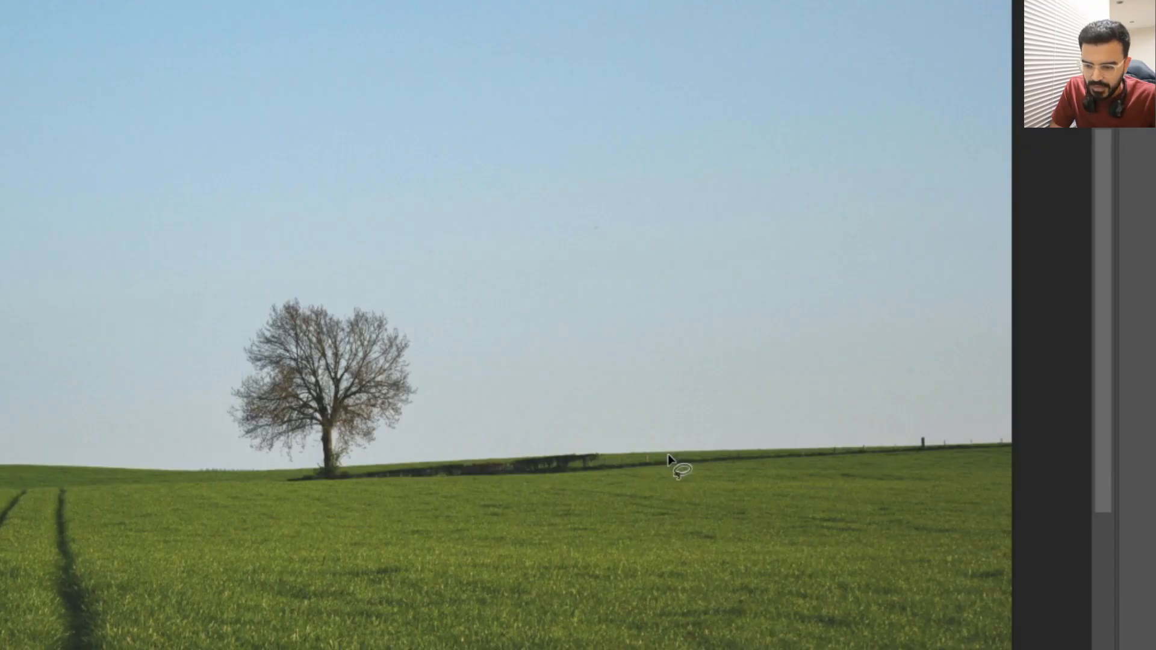
# - Lasso a house-shaped area on the horizon right of the tree, generate a "house" there with Generative Fill and choose the third variation
pyautogui.moveTo(646, 457)
pyautogui.mouseDown()
pyautogui.moveTo(647, 304)
pyautogui.moveTo(757, 242)
pyautogui.moveTo(821, 299)
pyautogui.moveTo(984, 302)
pyautogui.moveTo(1000, 445)
pyautogui.moveTo(765, 469)
pyautogui.mouseUp()
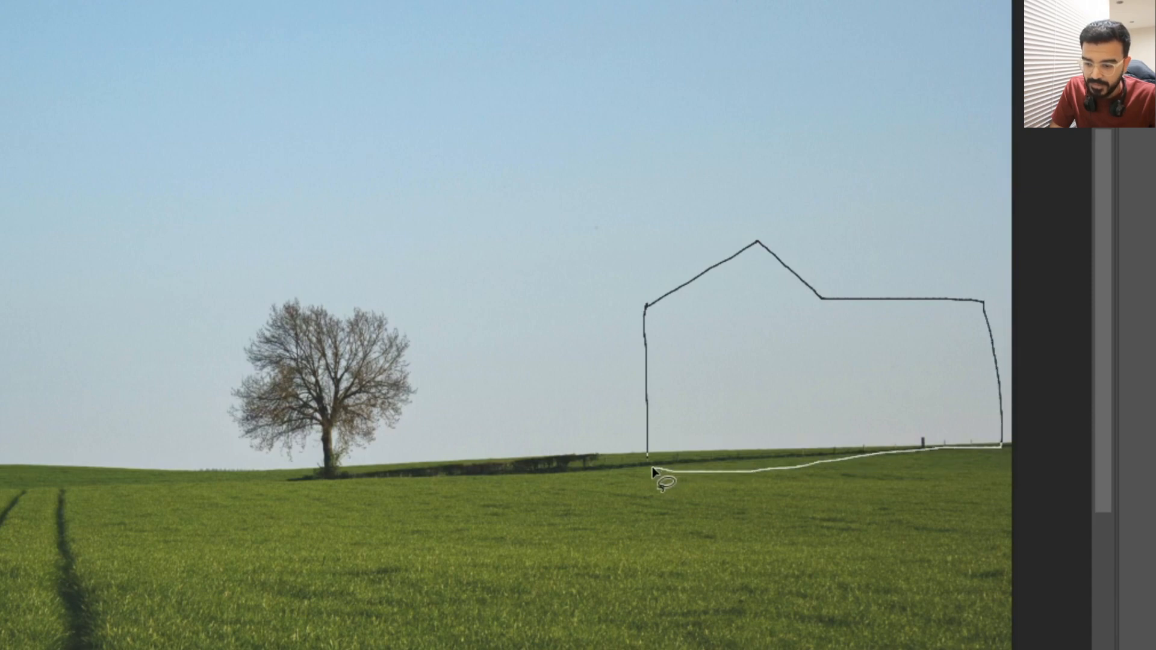
pyautogui.moveTo(649, 459); pyautogui.dragTo(650, 461)
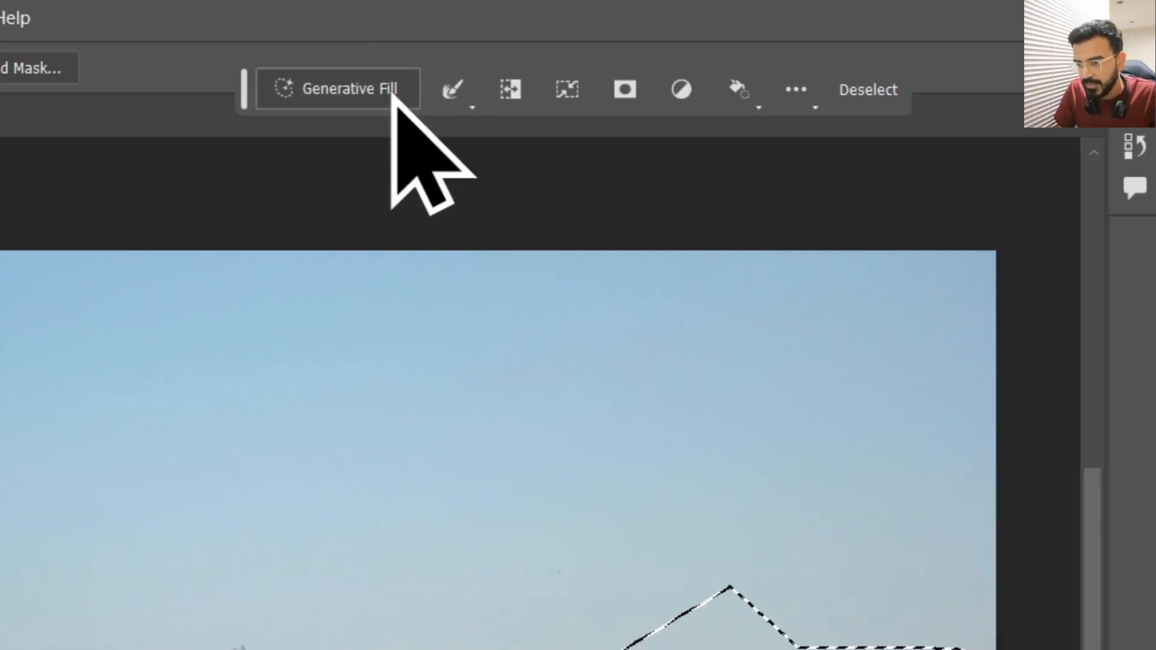
pyautogui.click(393, 95)
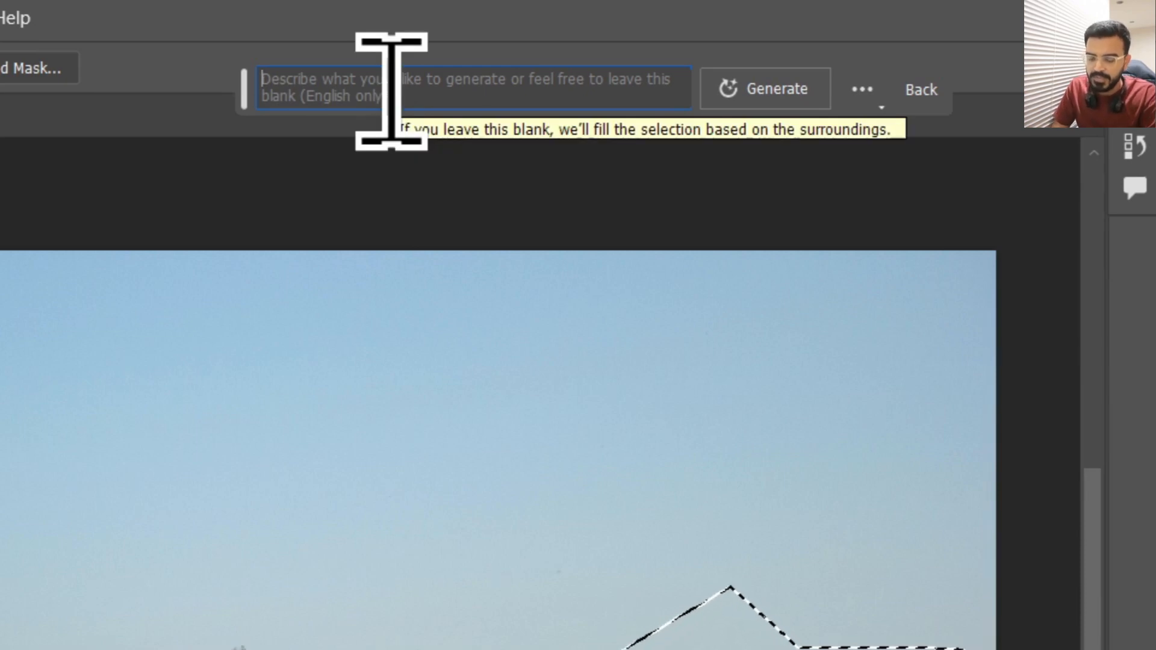
pyautogui.write('house')
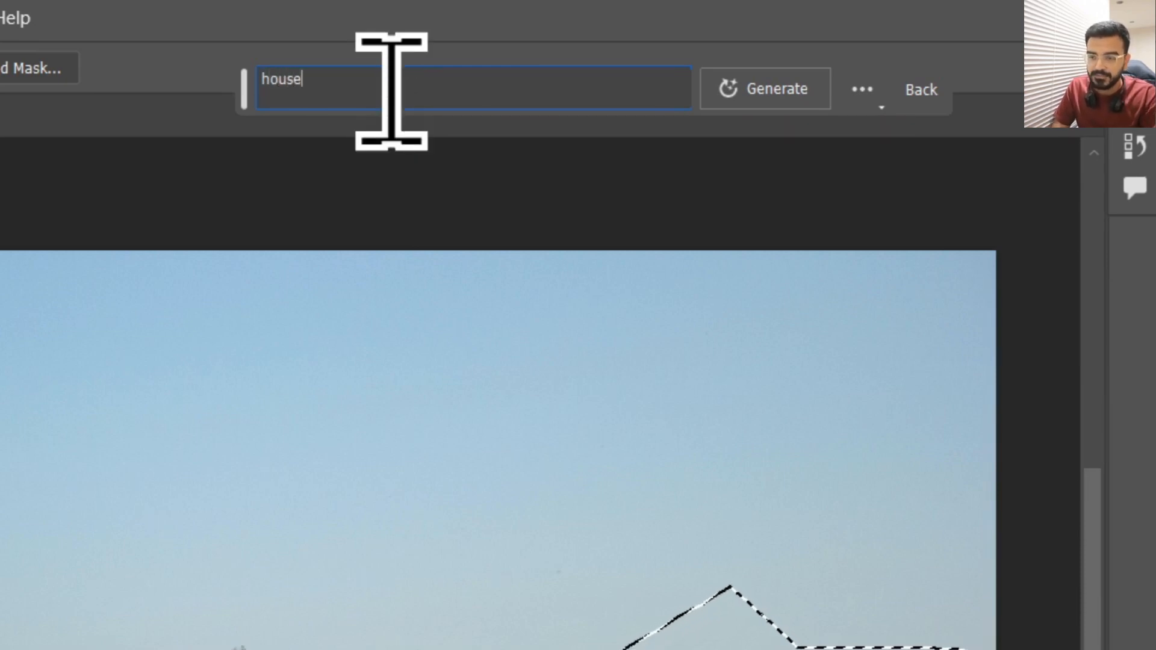
pyautogui.click(780, 98)
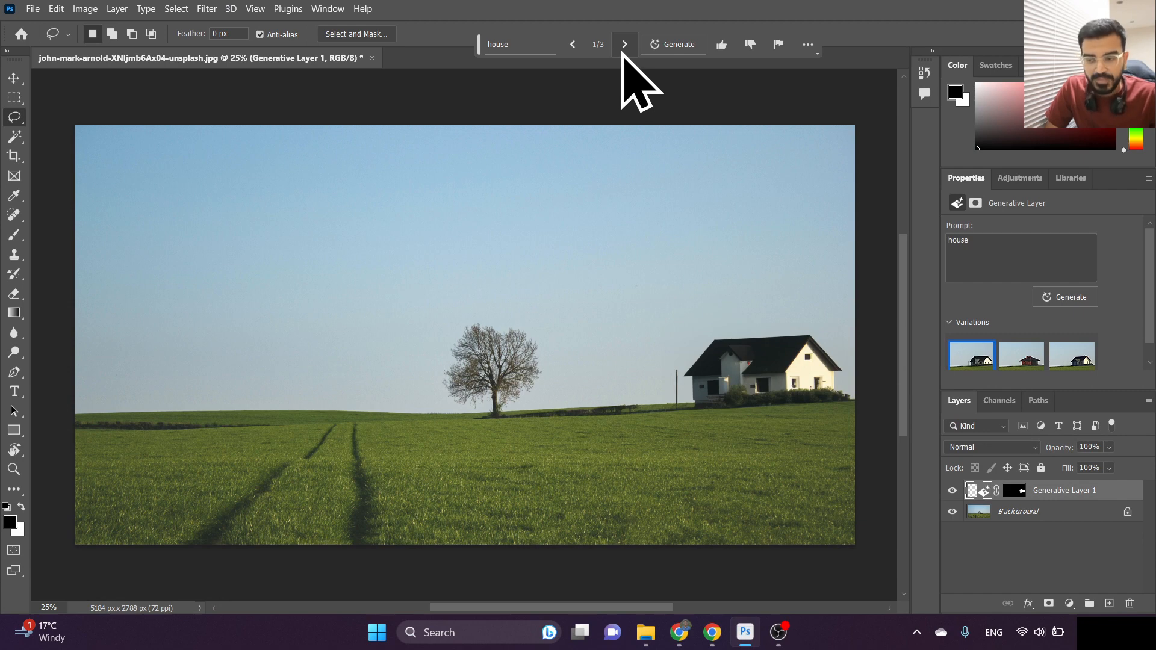
pyautogui.click(623, 52)
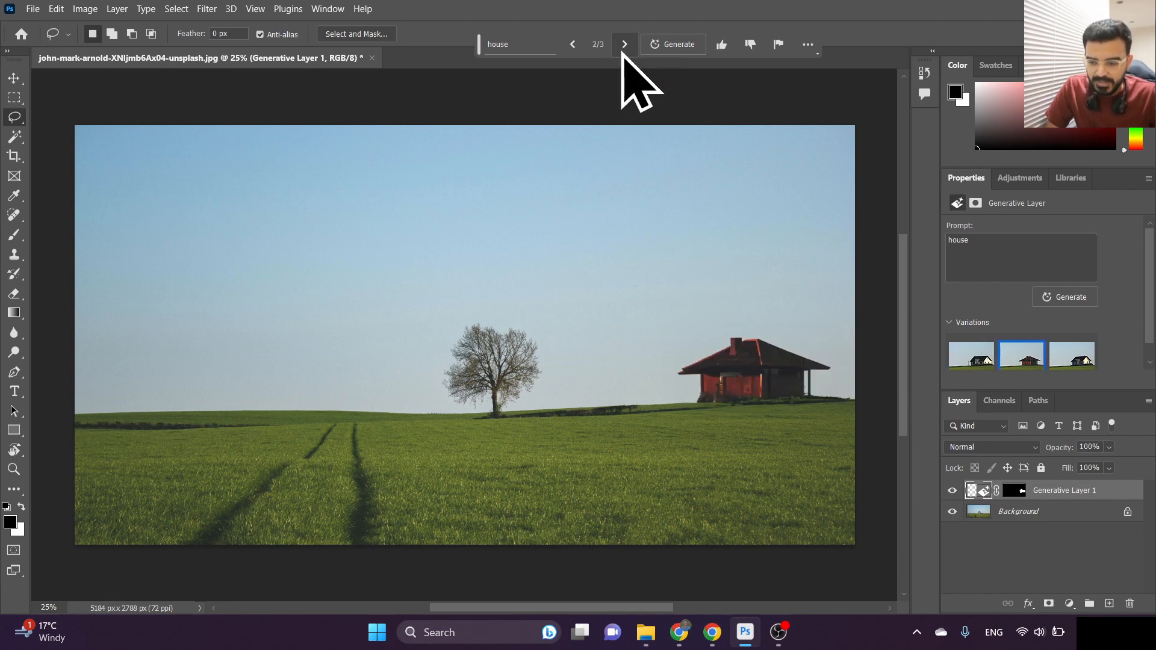
pyautogui.click(623, 53)
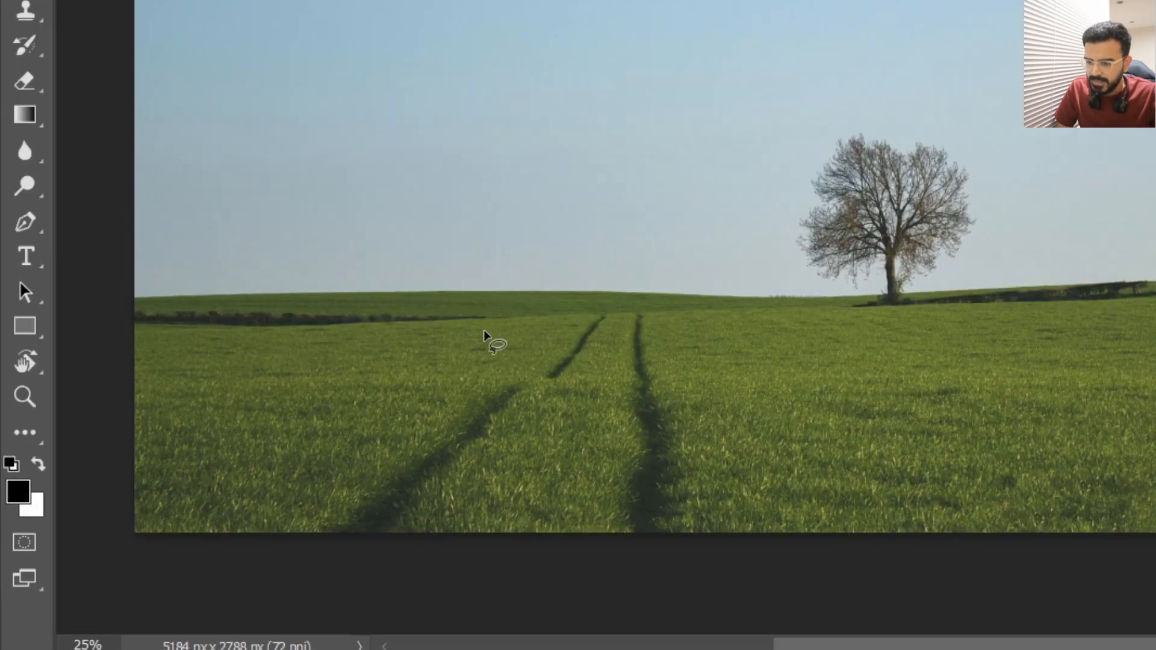
# - Lasso a rounded area over the wheel tracks in the field and fill it with a generated "tractor"
pyautogui.moveTo(271, 431); pyautogui.dragTo(264, 484)
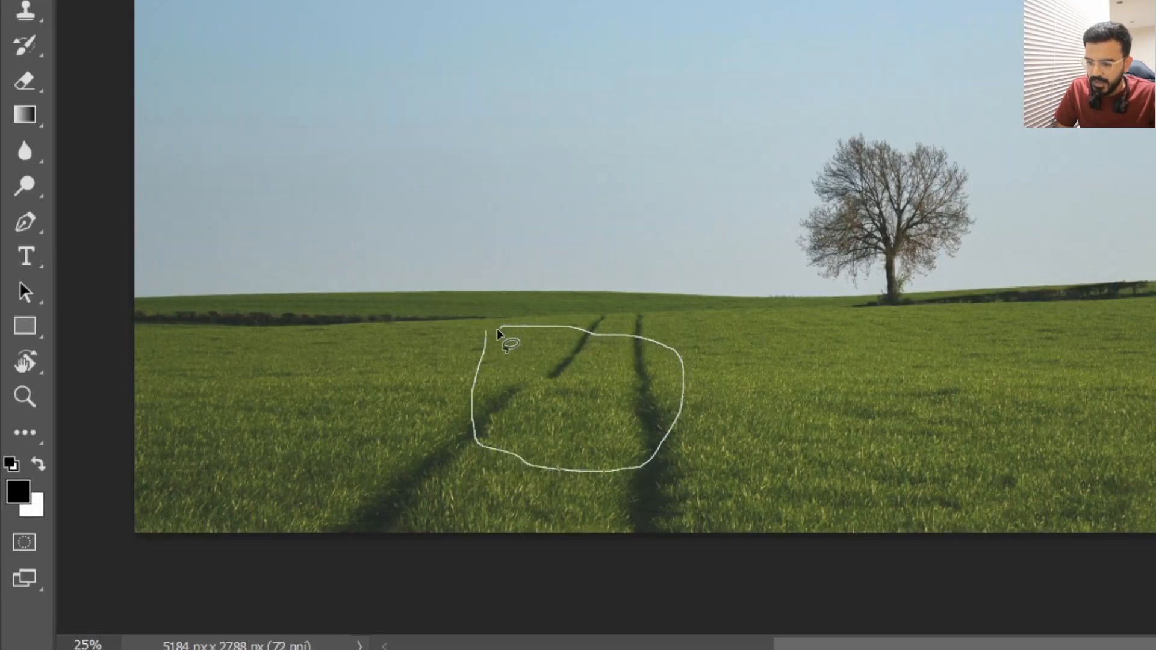
pyautogui.moveTo(486, 331); pyautogui.dragTo(489, 327)
pyautogui.click(536, 46)
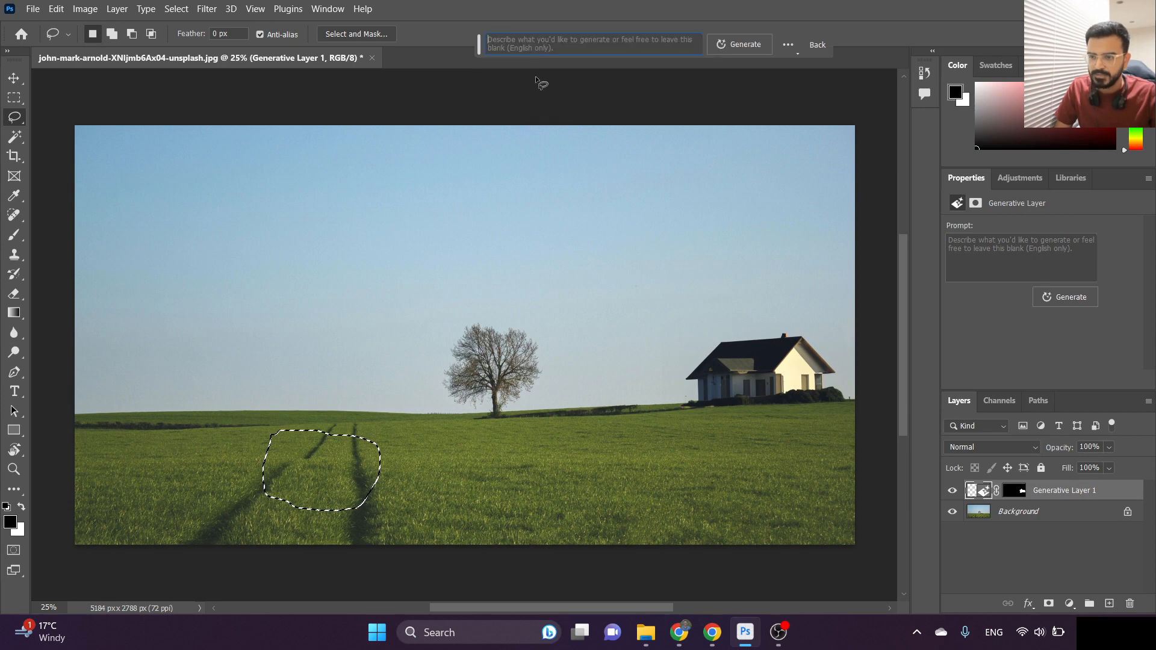
pyautogui.write('tractor')
pyautogui.click(729, 48)
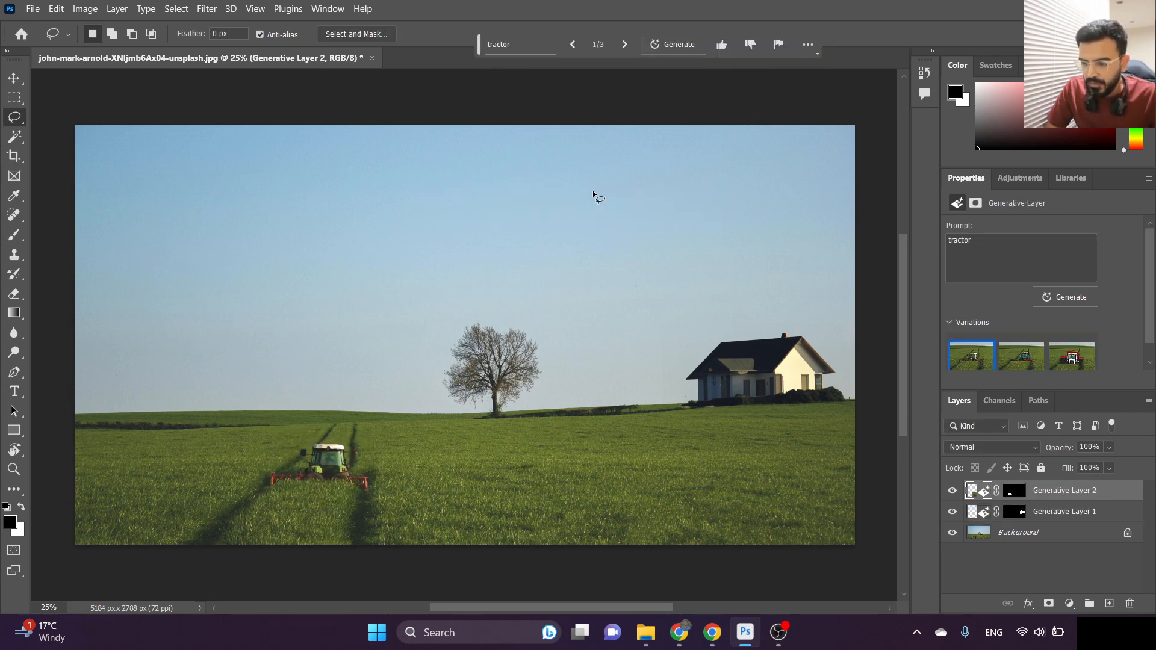
# - Compare the three tractor variations and keep the first one
pyautogui.click(624, 54)
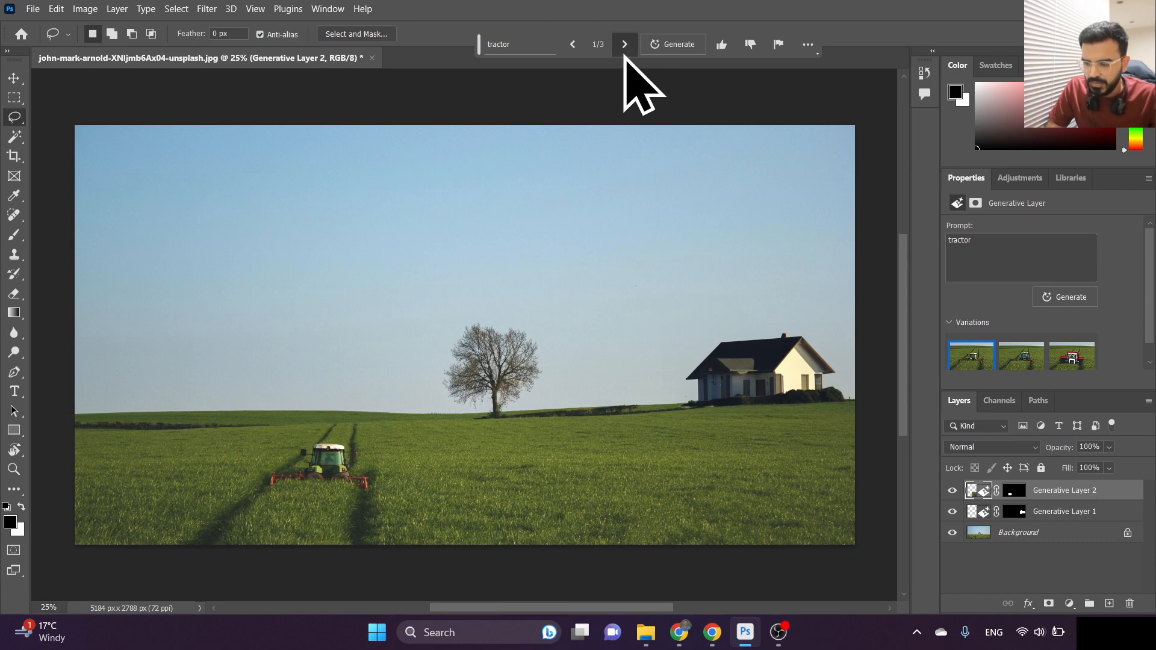
pyautogui.click(624, 54)
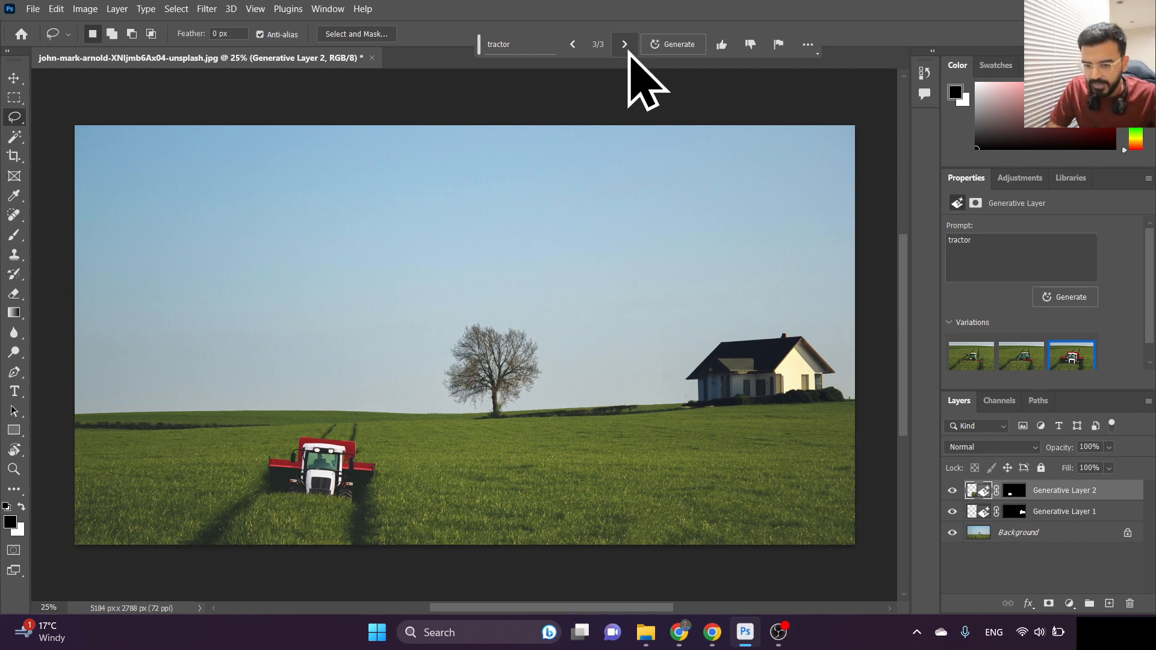
pyautogui.click(965, 365)
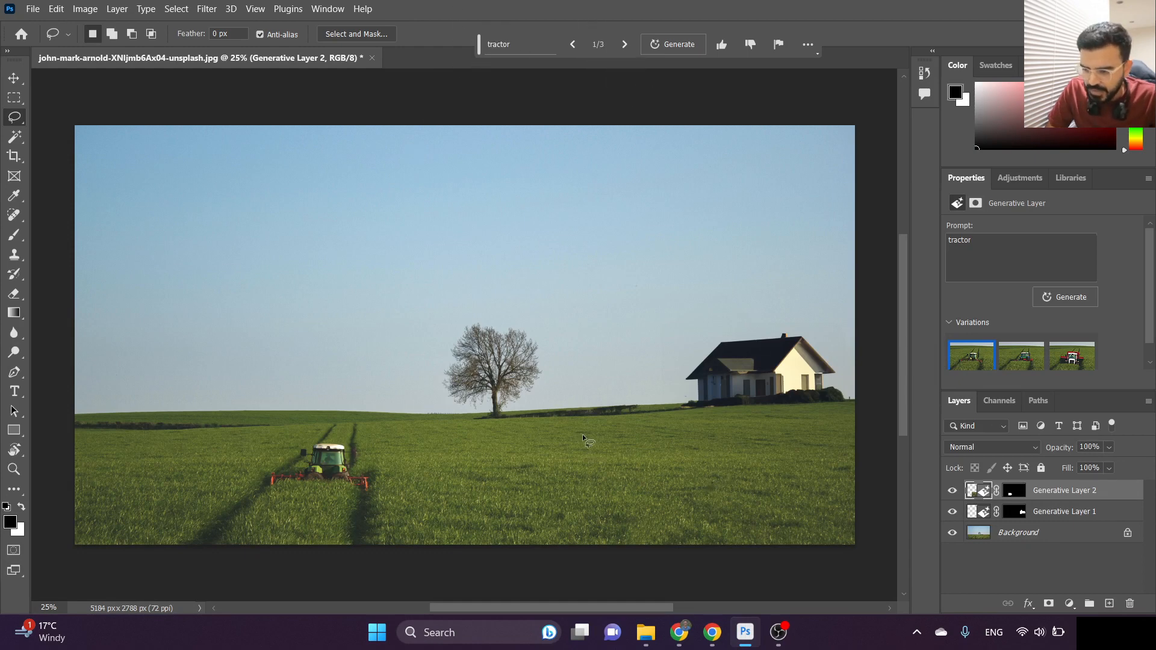
# - Lasso a rough horse-shaped area on the grass in front of the house and fill it with a generated "horse"
pyautogui.moveTo(742, 439)
pyautogui.mouseDown()
pyautogui.moveTo(679, 437)
pyautogui.moveTo(707, 455)
pyautogui.moveTo(705, 481)
pyautogui.mouseUp()
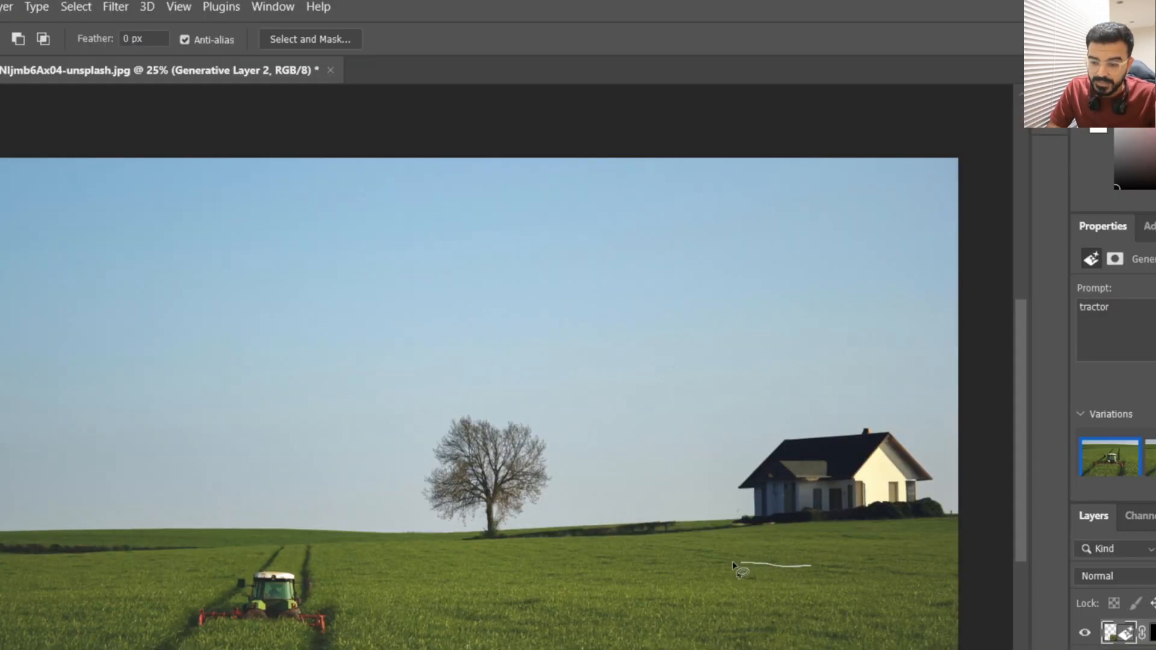
pyautogui.moveTo(764, 621)
pyautogui.mouseDown()
pyautogui.moveTo(787, 595)
pyautogui.moveTo(826, 595)
pyautogui.moveTo(846, 627)
pyautogui.moveTo(866, 628)
pyautogui.moveTo(869, 585)
pyautogui.moveTo(831, 566)
pyautogui.mouseUp()
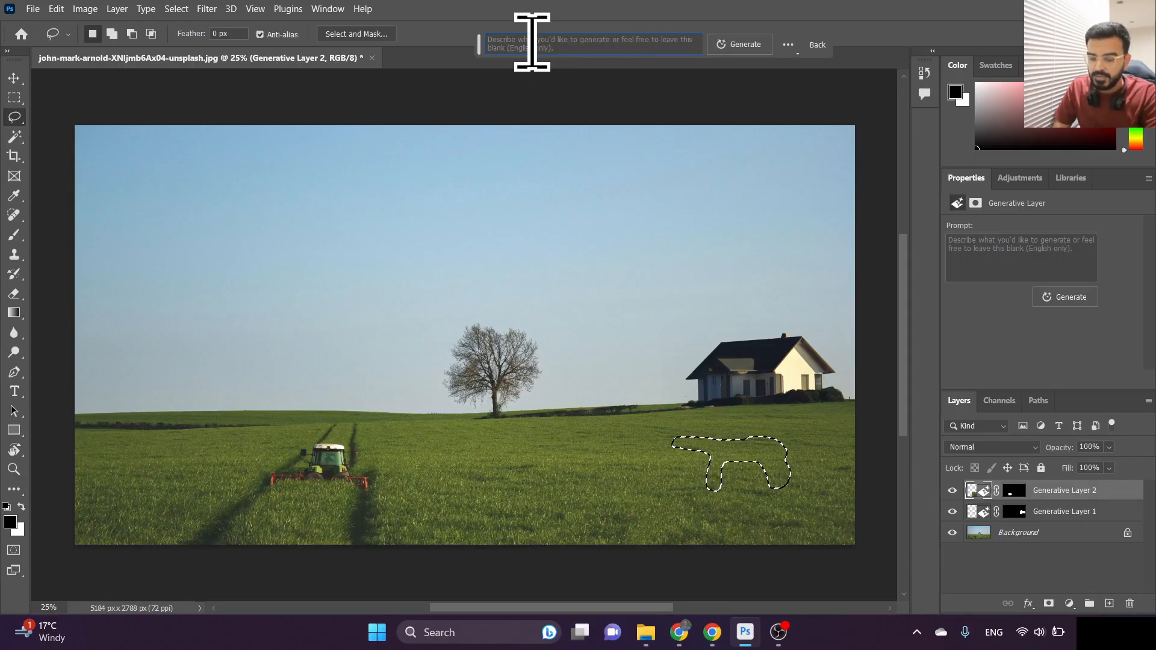
pyautogui.click(539, 51)
pyautogui.write('horse')
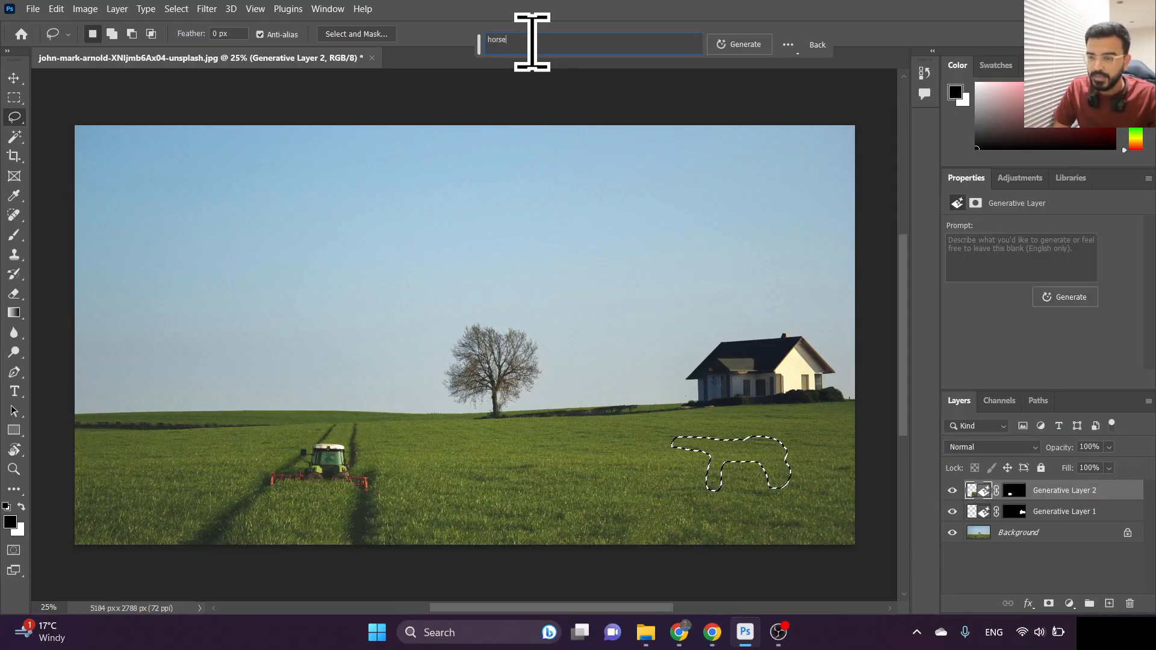
pyautogui.click(747, 48)
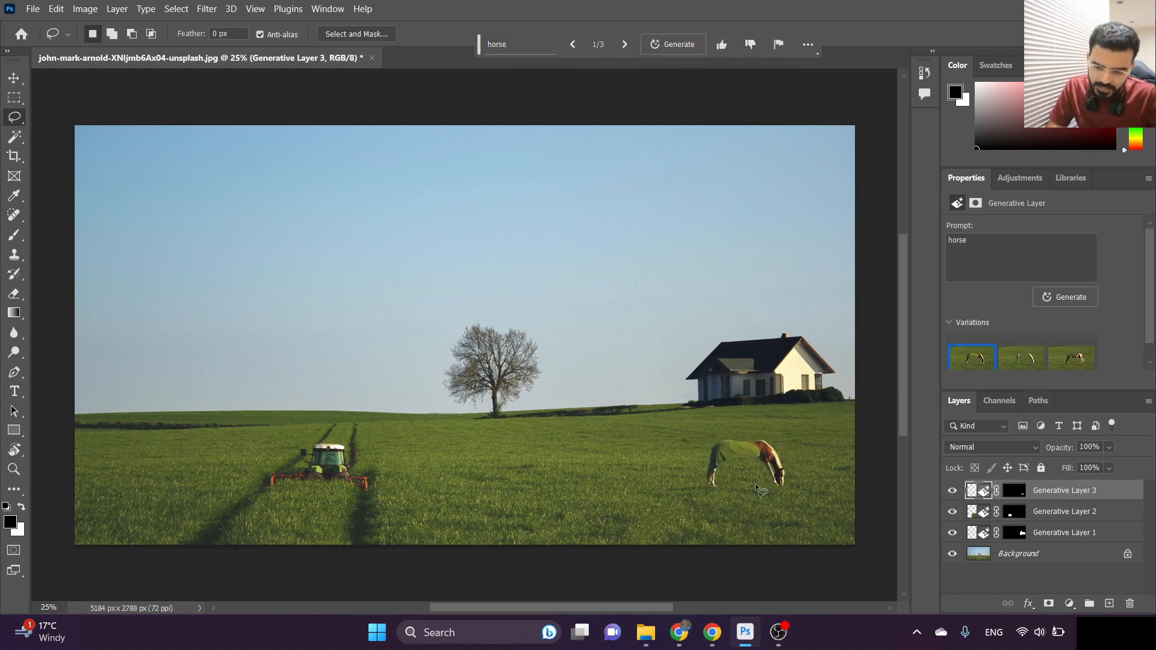
# - Compare the three horse variations, including up close, and keep the third one
pyautogui.click(625, 45)
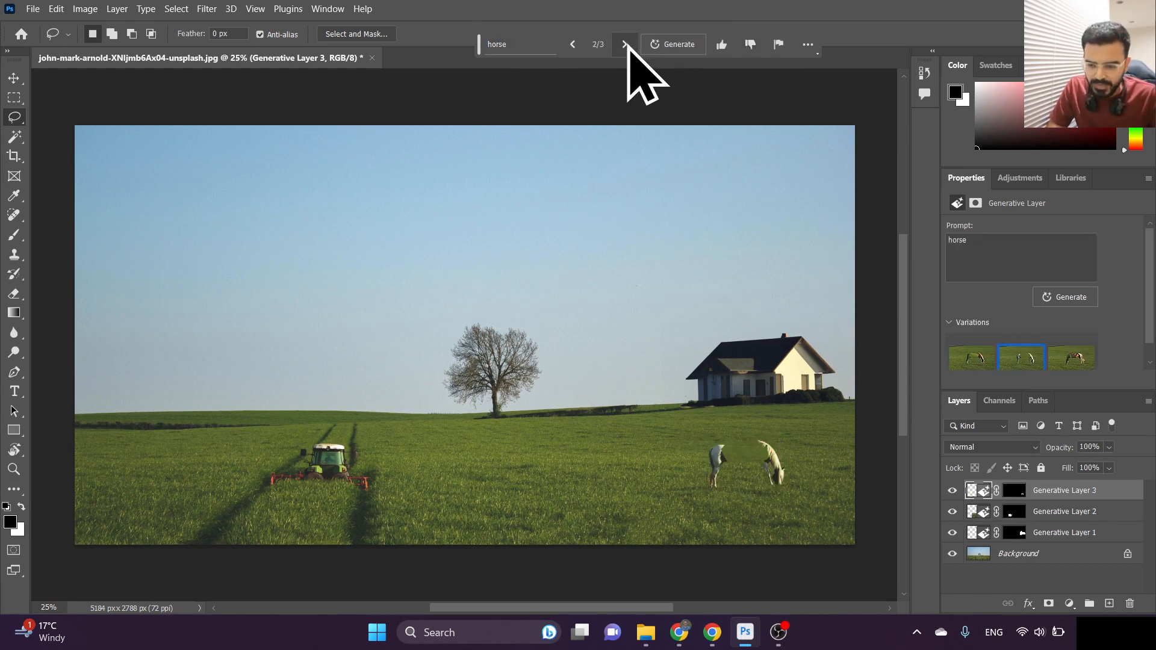
pyautogui.click(626, 47)
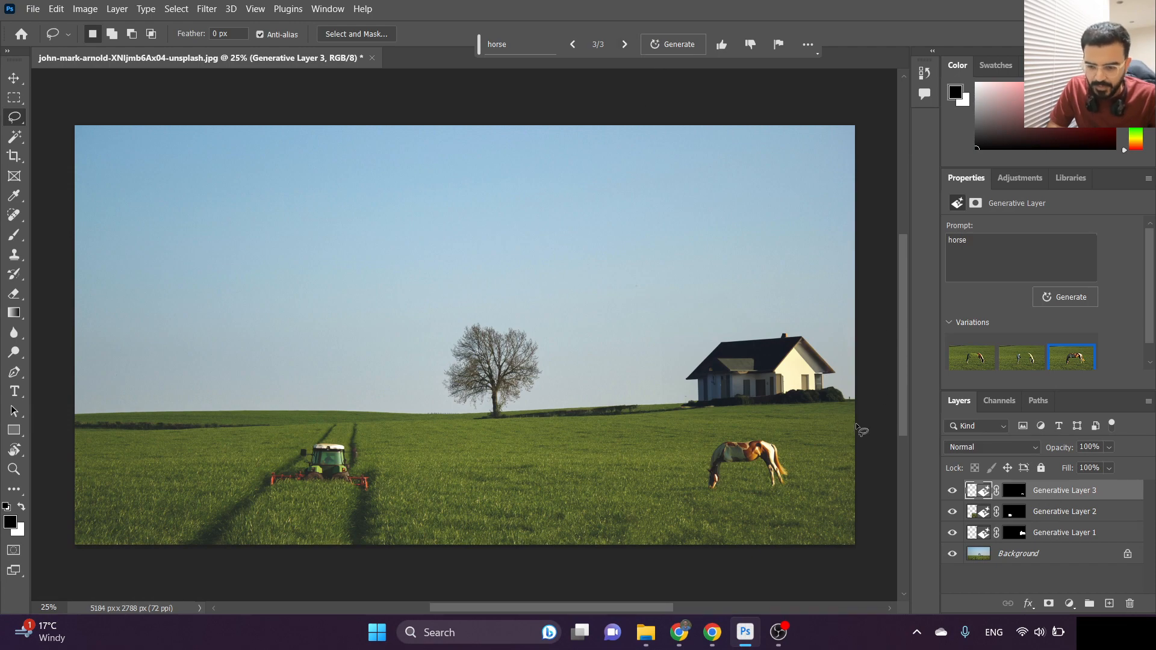
pyautogui.scroll(-1, 843, 421)
pyautogui.scroll(-2, 832, 378)
pyautogui.hotkey('ctrl', '+')
pyautogui.hotkey('ctrl', '+')
pyautogui.hotkey('ctrl', '+')
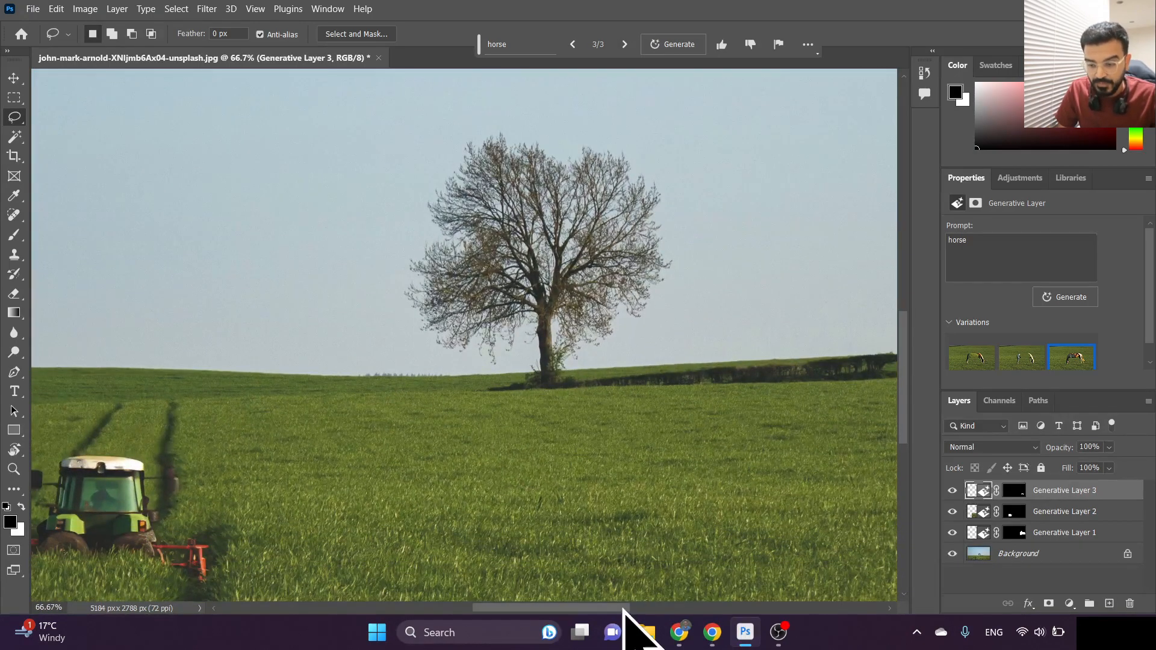
pyautogui.moveTo(627, 608); pyautogui.dragTo(735, 627)
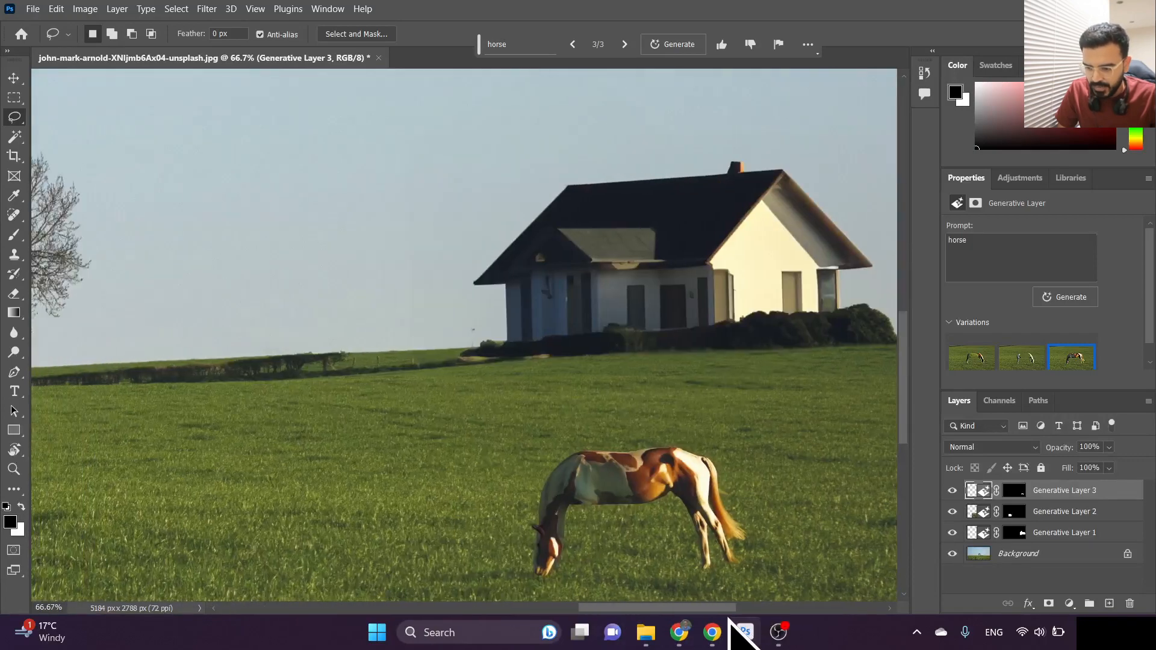
pyautogui.scroll(-1, 736, 596)
pyautogui.click(573, 45)
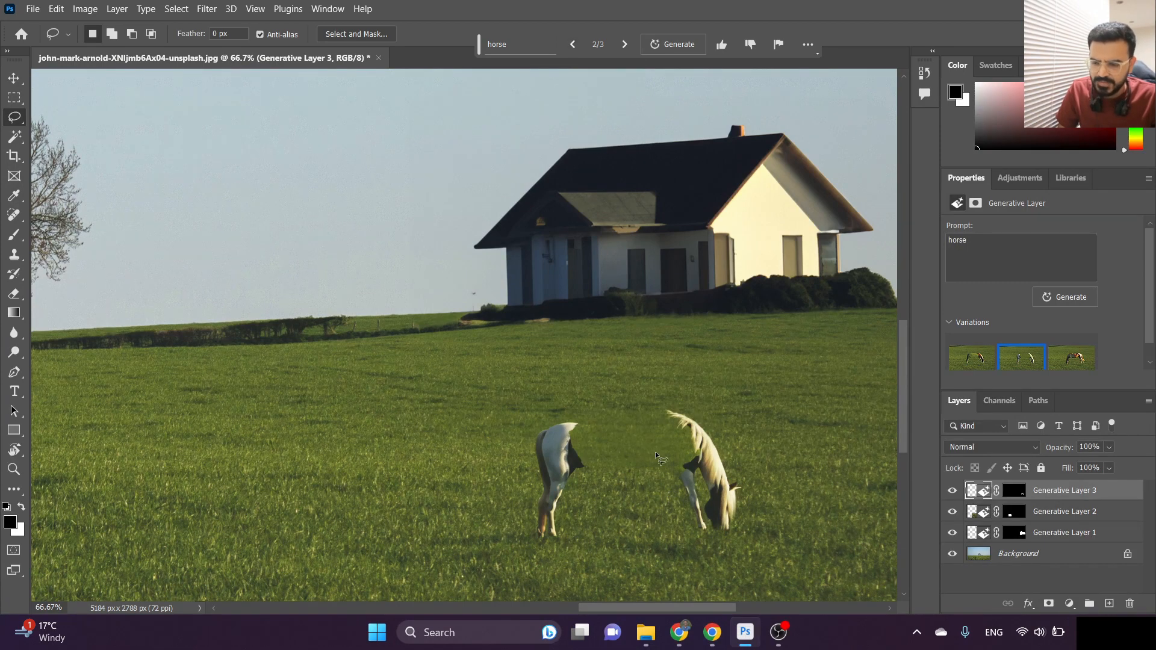
pyautogui.click(573, 45)
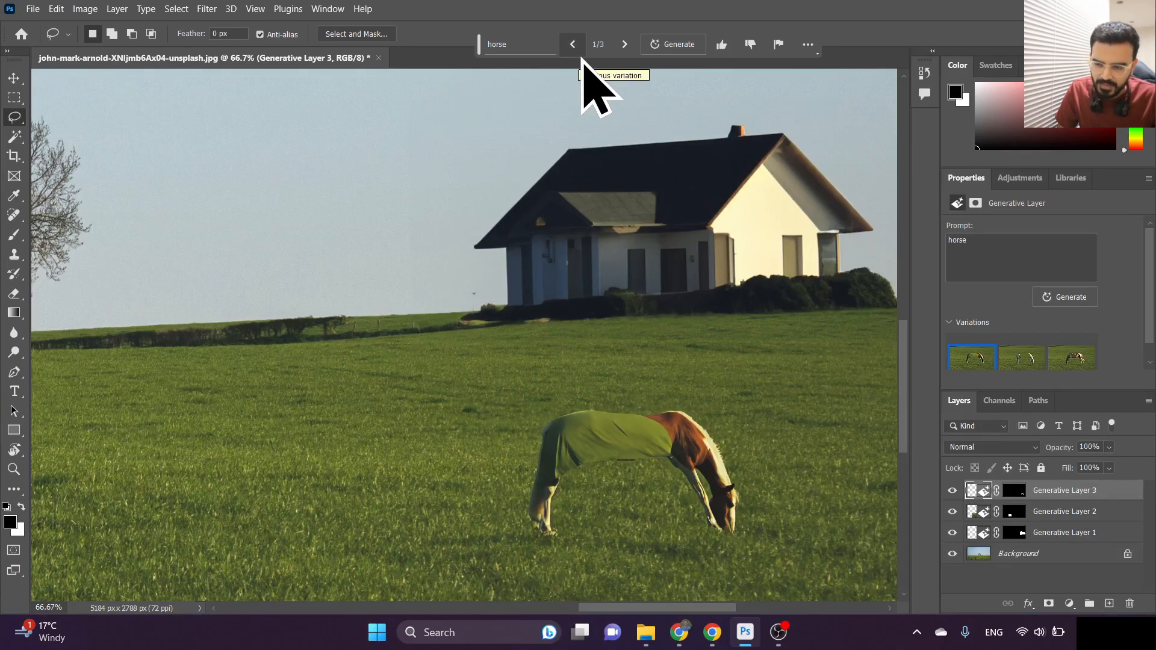
pyautogui.doubleClick(626, 46)
# - Lasso a long strip along the hedge between the tree and the house and fill it with a generated "fence"
pyautogui.hotkey('ctrl', '-')
pyautogui.hotkey('ctrl', '-')
pyautogui.hotkey('ctrl', '-')
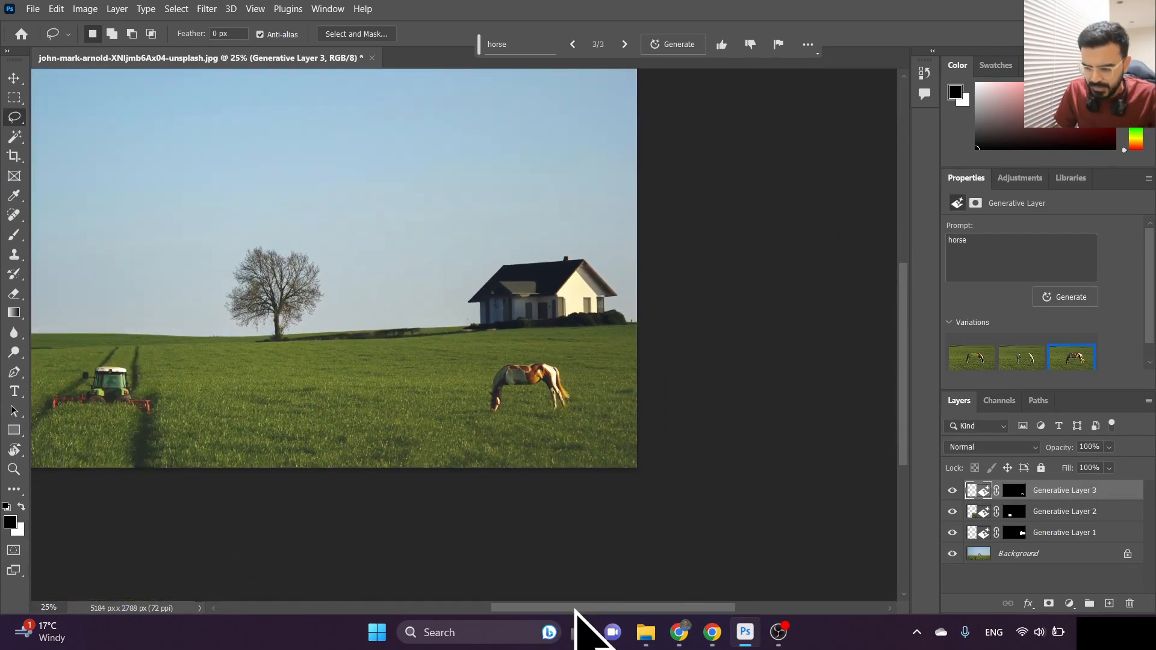
pyautogui.moveTo(576, 607); pyautogui.dragTo(505, 605)
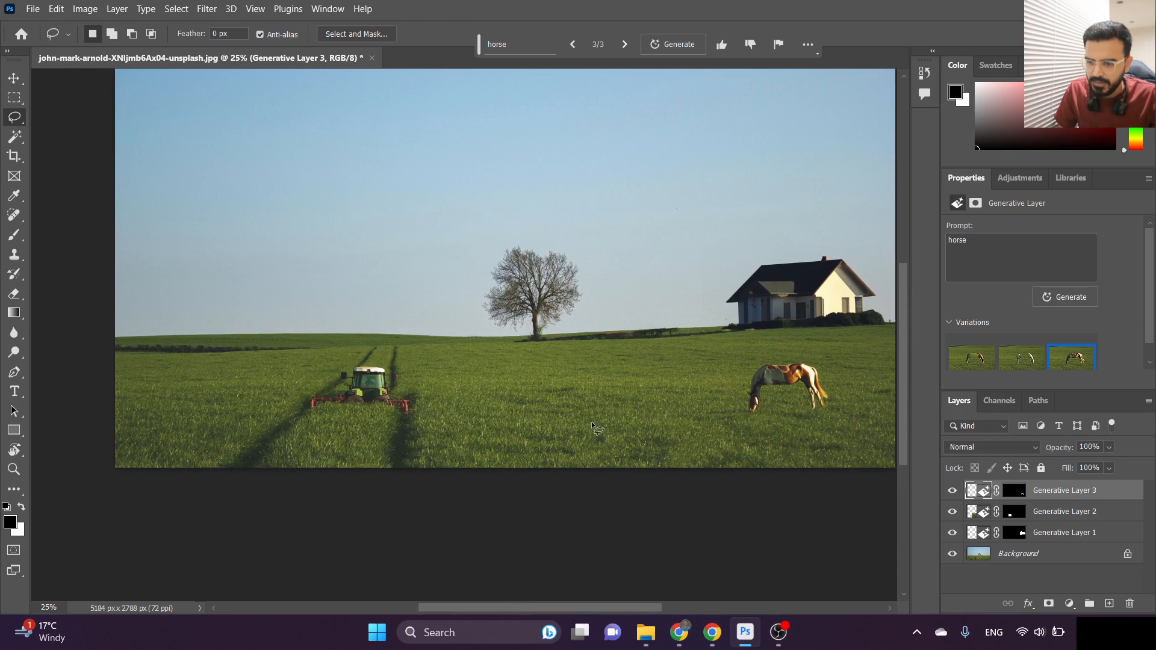
pyautogui.scroll(5, 582, 397)
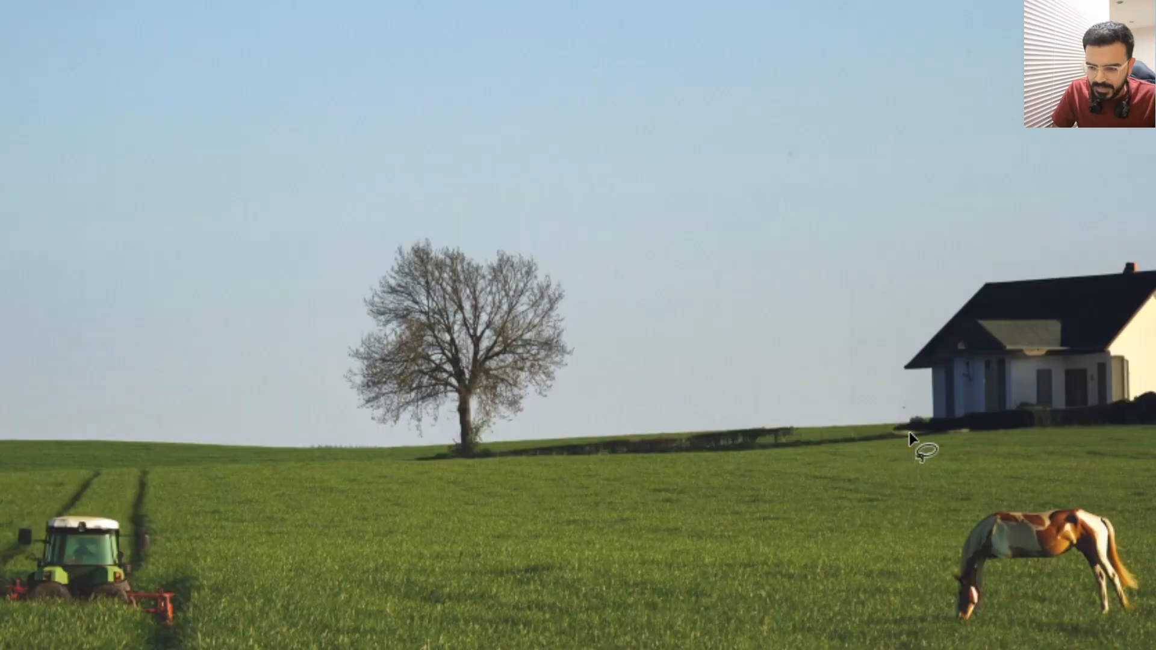
pyautogui.moveTo(728, 414)
pyautogui.mouseDown()
pyautogui.moveTo(727, 400)
pyautogui.moveTo(687, 401)
pyautogui.mouseUp()
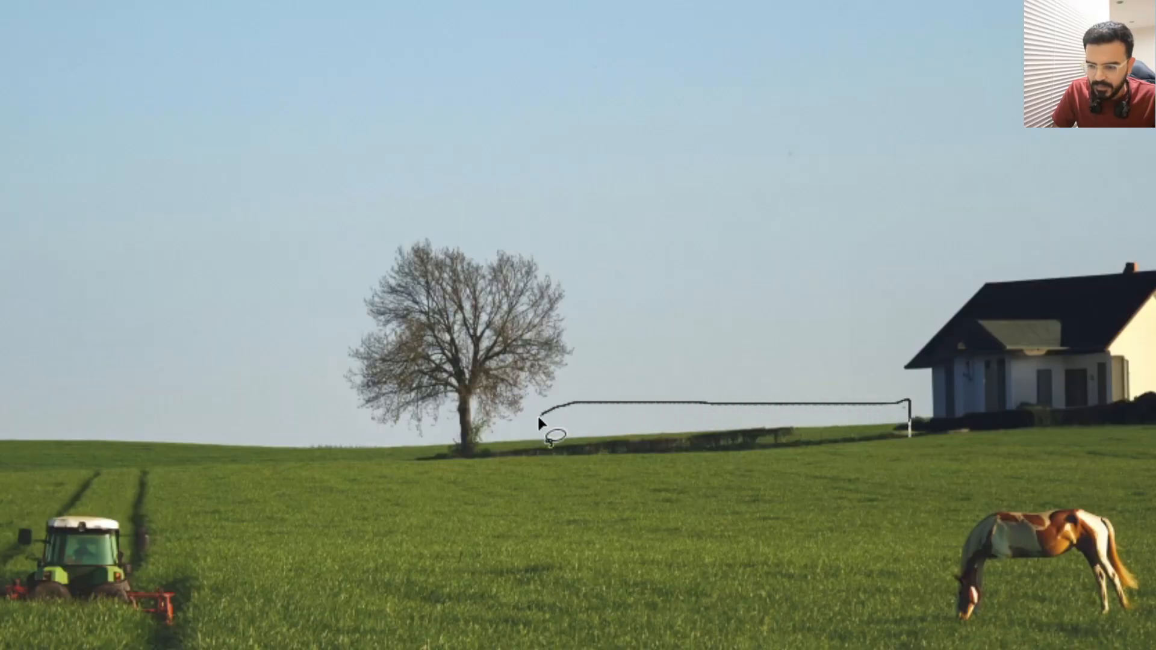
pyautogui.moveTo(537, 414)
pyautogui.mouseDown()
pyautogui.moveTo(535, 459)
pyautogui.moveTo(707, 466)
pyautogui.mouseUp()
pyautogui.moveTo(891, 448); pyautogui.dragTo(910, 439)
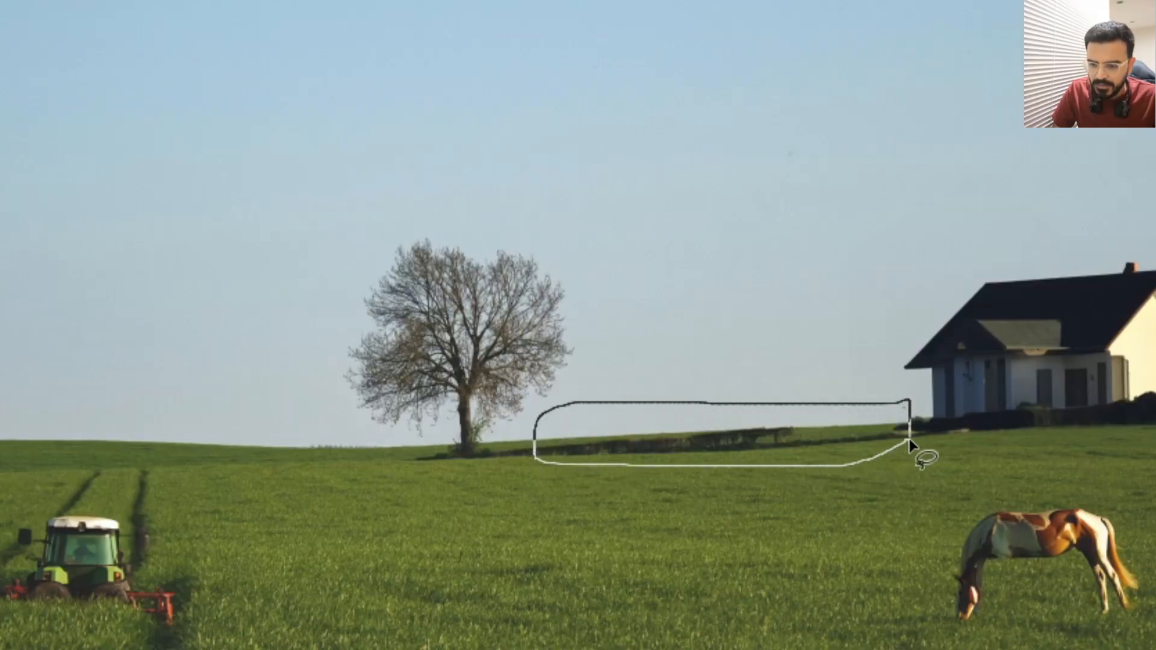
pyautogui.click(376, 78)
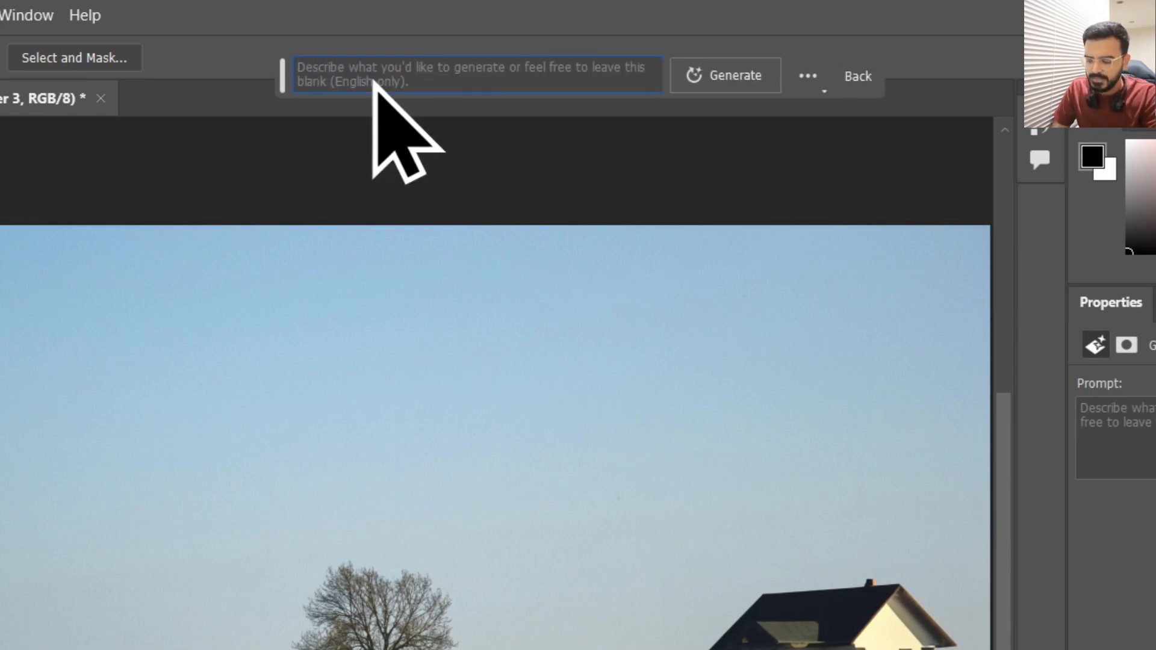
pyautogui.write('fence')
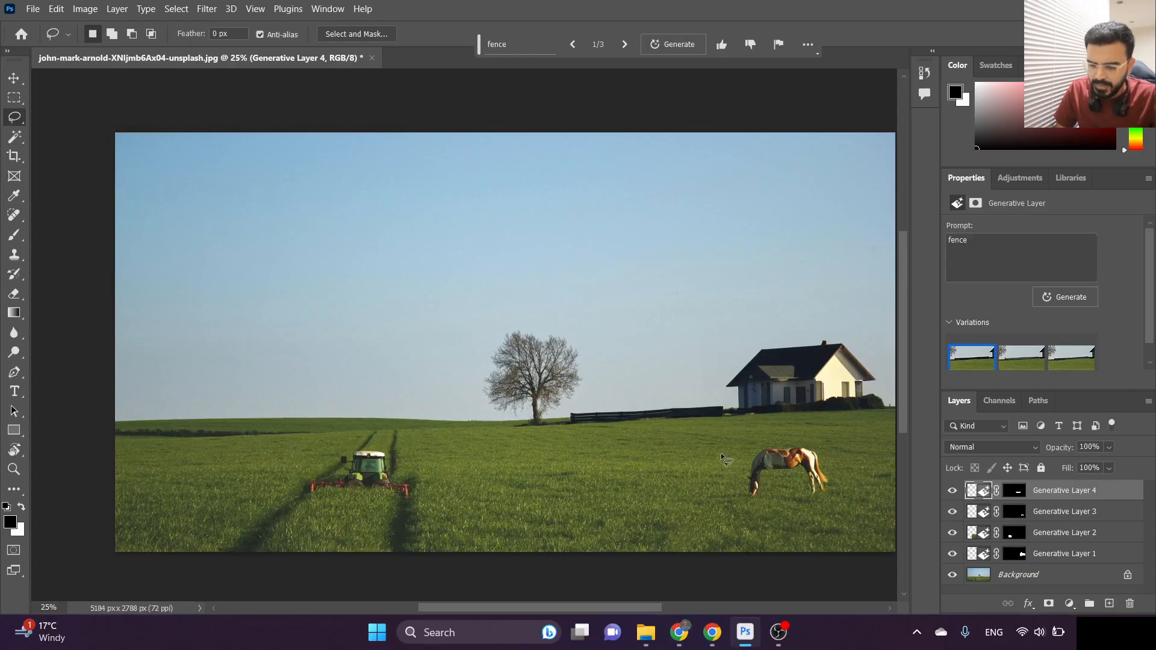
pyautogui.press('space')
pyautogui.moveTo(721, 455); pyautogui.dragTo(704, 447)
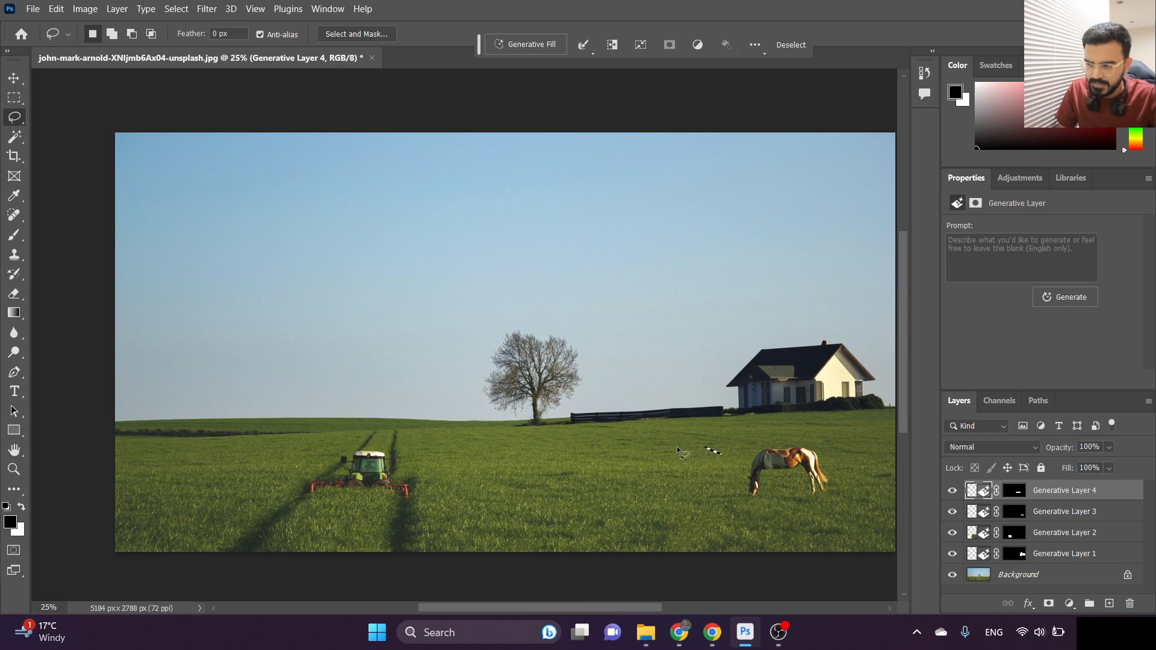
pyautogui.press('space')
pyautogui.hotkey('ctrl', '+')
pyautogui.hotkey('ctrl', '+')
pyautogui.hotkey('ctrl', '+')
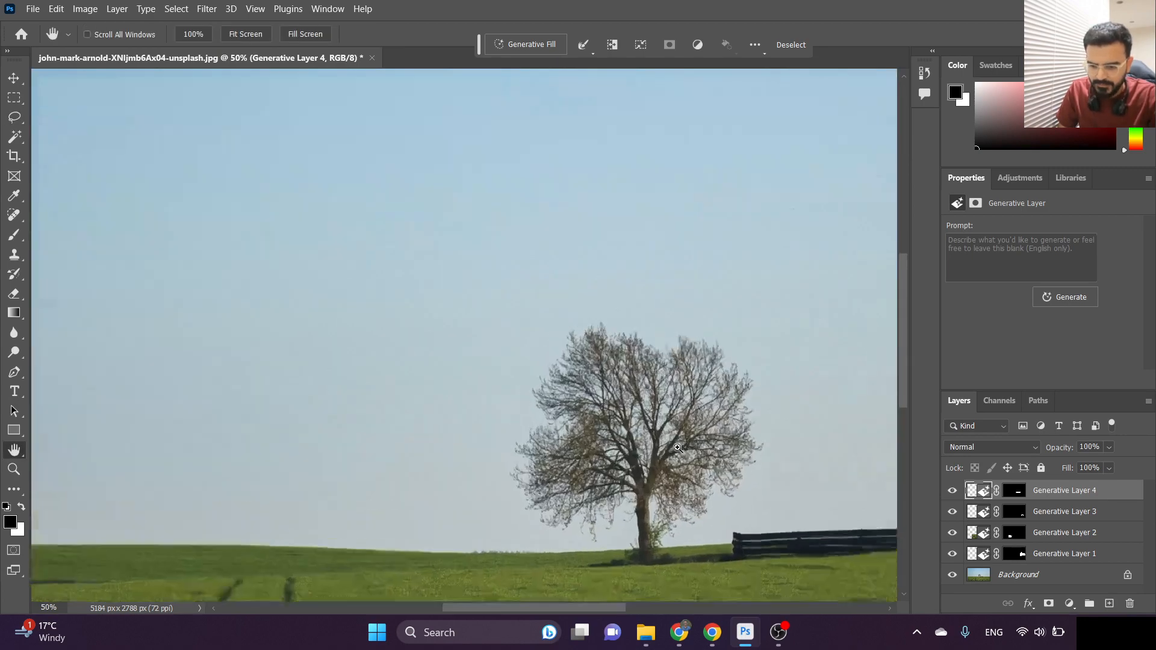
pyautogui.hotkey('ctrl', '-')
pyautogui.hotkey('ctrl', '-')
pyautogui.hotkey('ctrl', '-')
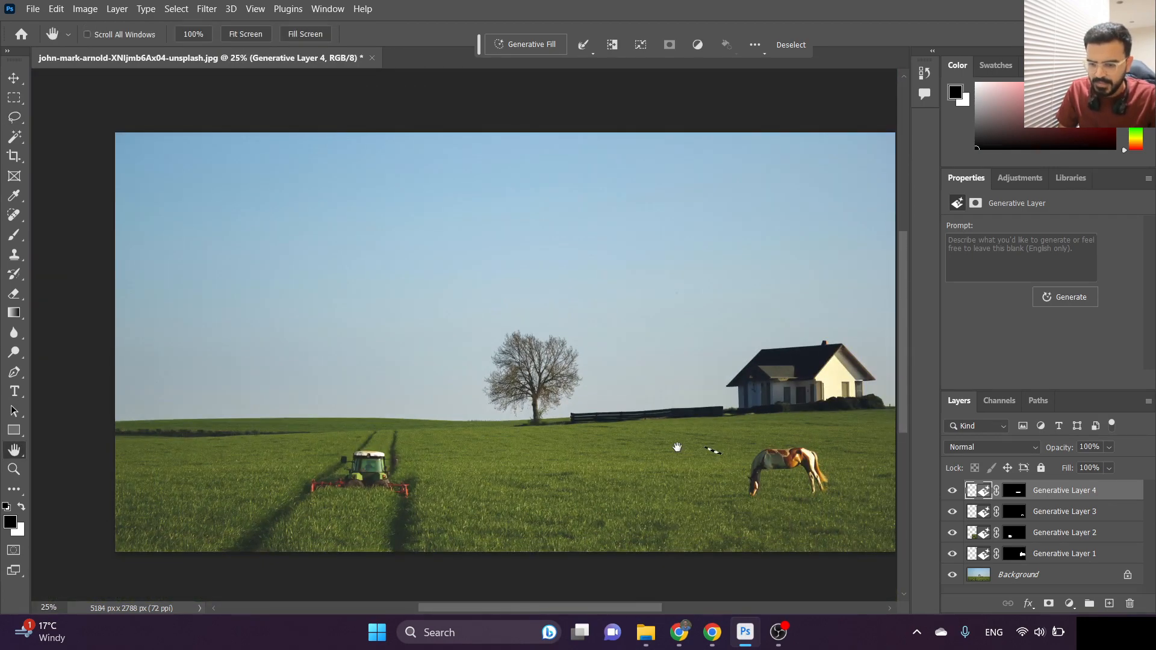
pyautogui.moveTo(667, 518); pyautogui.dragTo(611, 521)
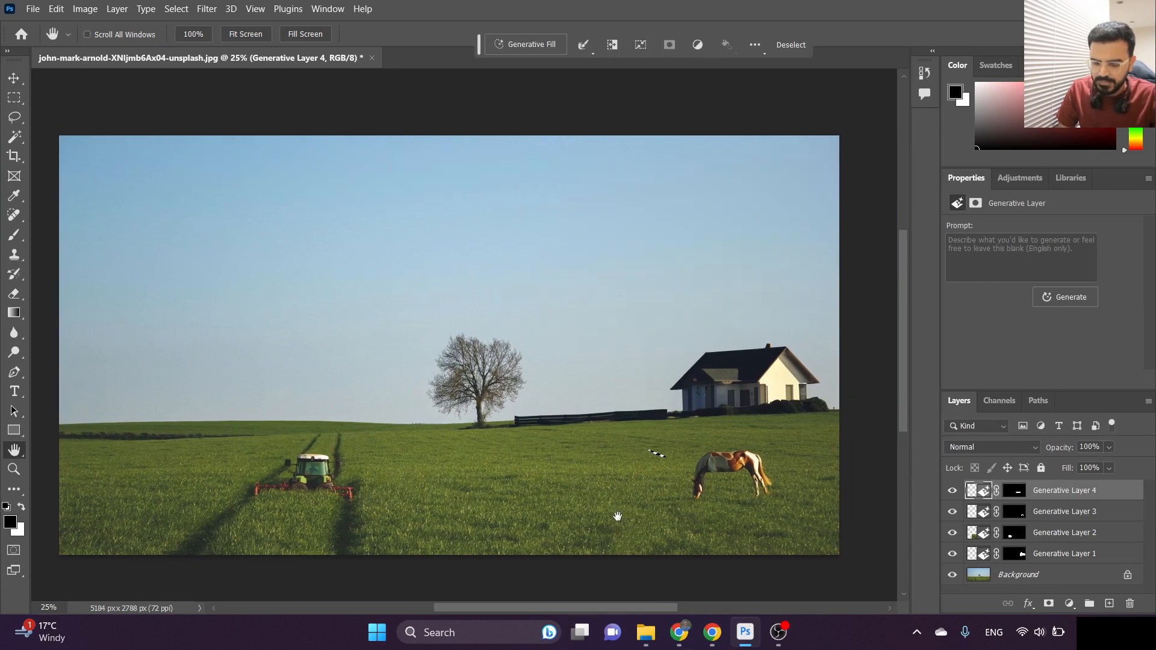
pyautogui.press('l')
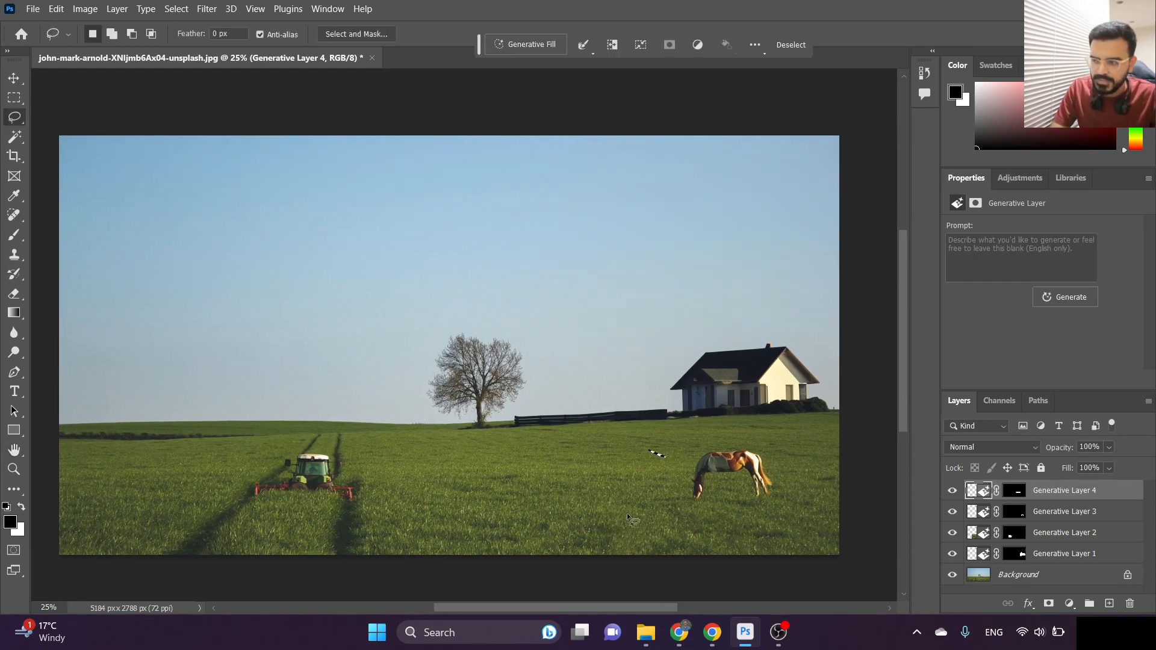
# - Lasso a smoke-plume-shaped area rising from the house roof and fill it with a generated "chimney with smoke"
pyautogui.moveTo(775, 354); pyautogui.dragTo(757, 339)
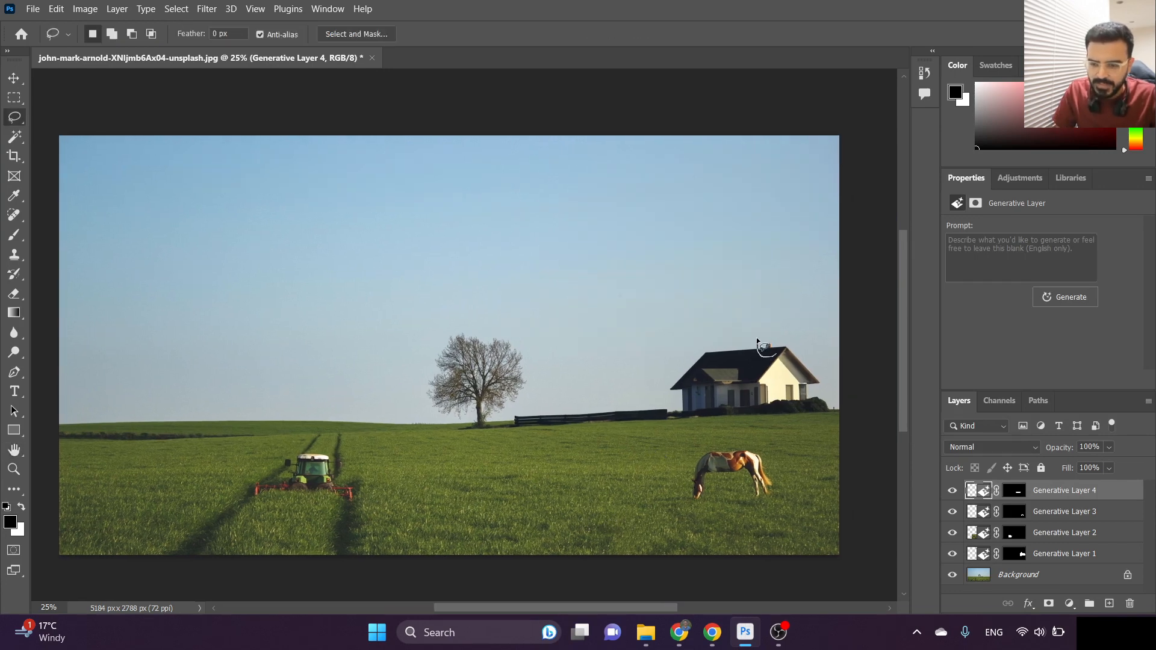
pyautogui.moveTo(774, 290); pyautogui.dragTo(786, 319)
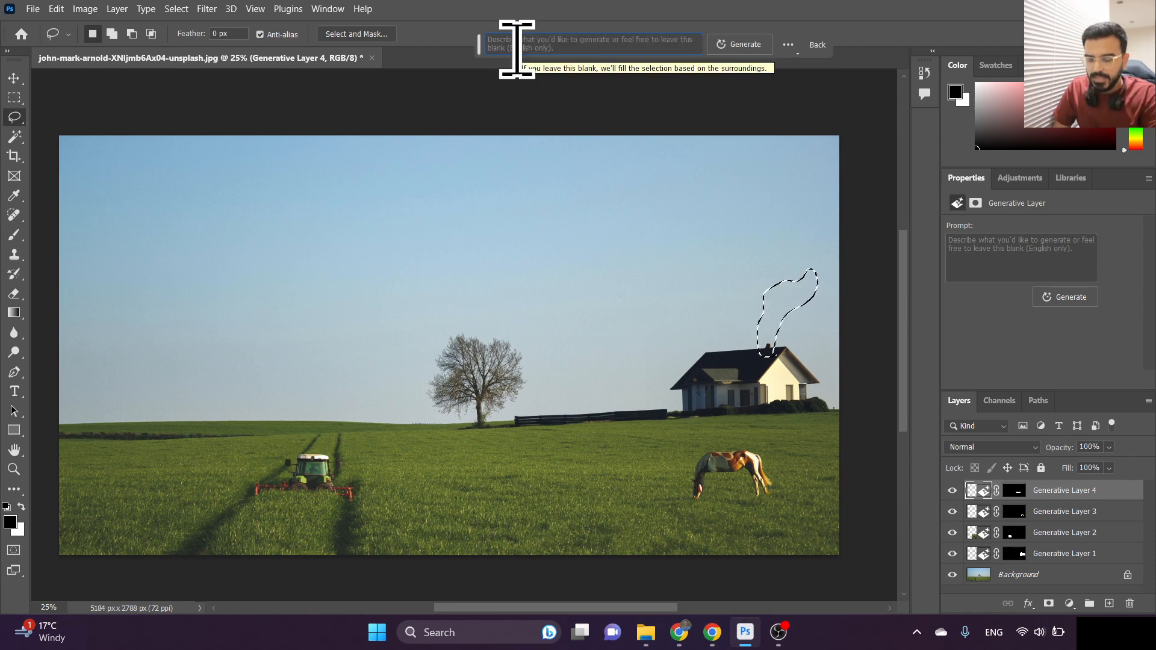
pyautogui.click(516, 45)
pyautogui.write('chimney with')
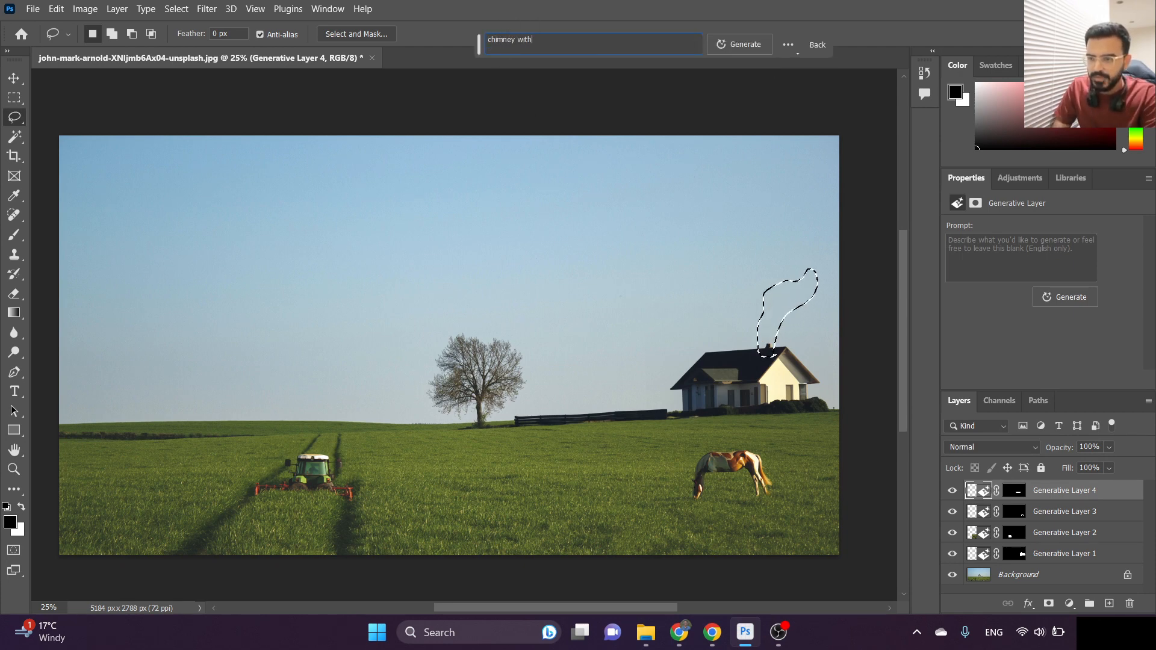
pyautogui.write(' smoke')
pyautogui.click(740, 44)
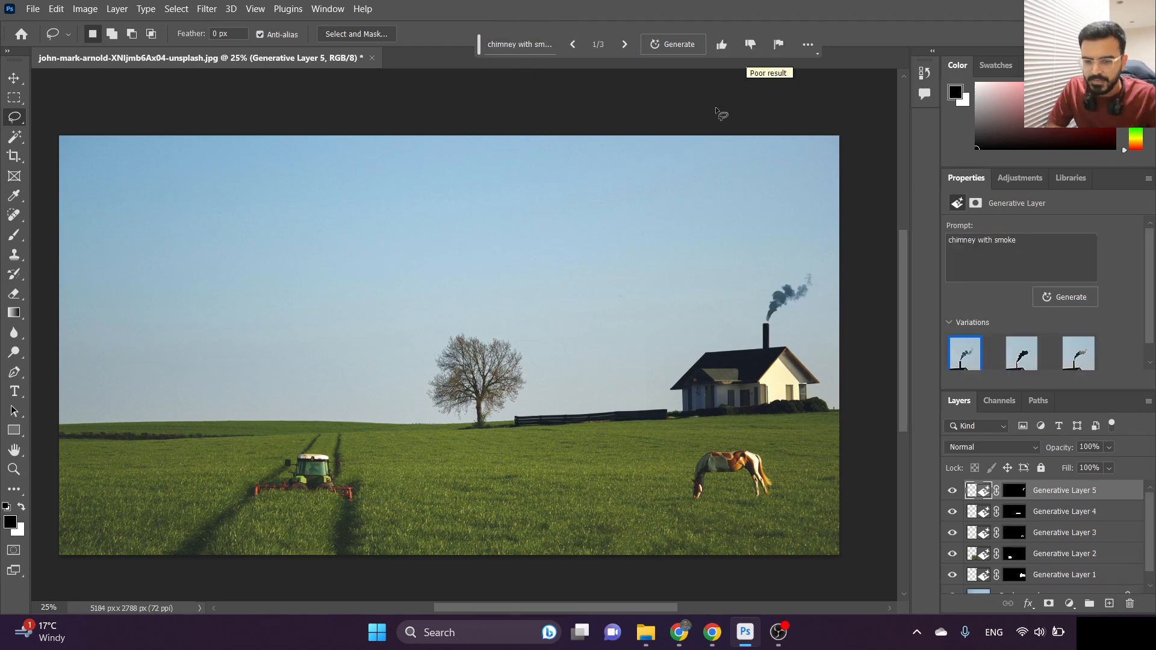
# - Compare the three chimney variations and keep the first one
pyautogui.click(625, 44)
pyautogui.click(625, 45)
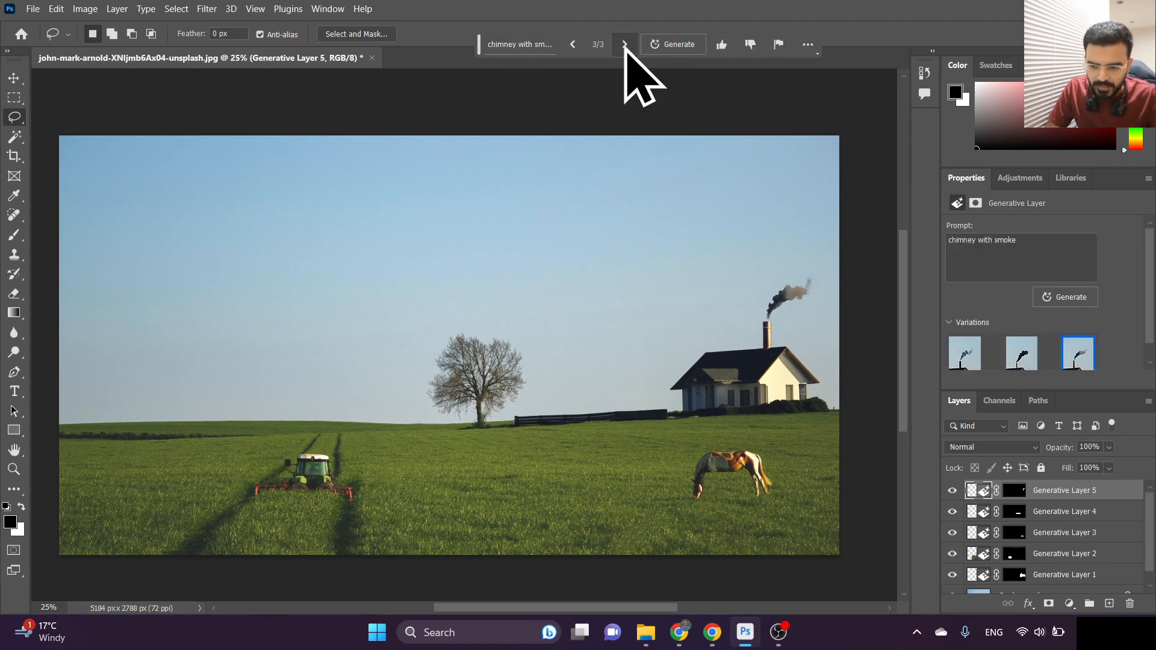
pyautogui.click(573, 44)
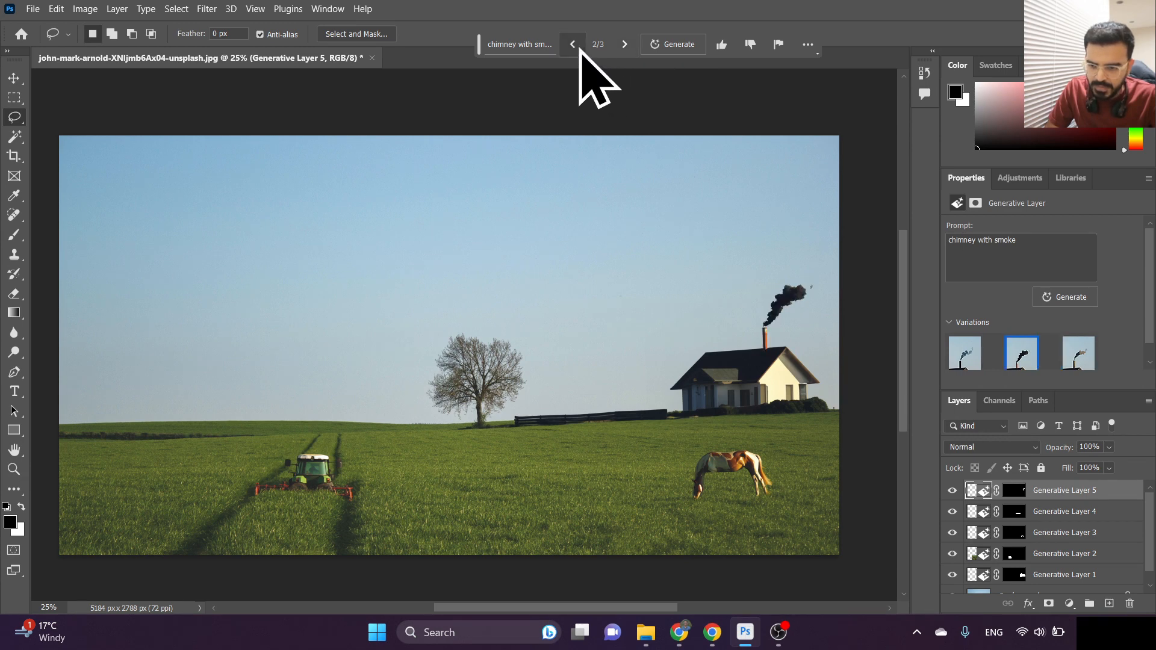
pyautogui.click(573, 44)
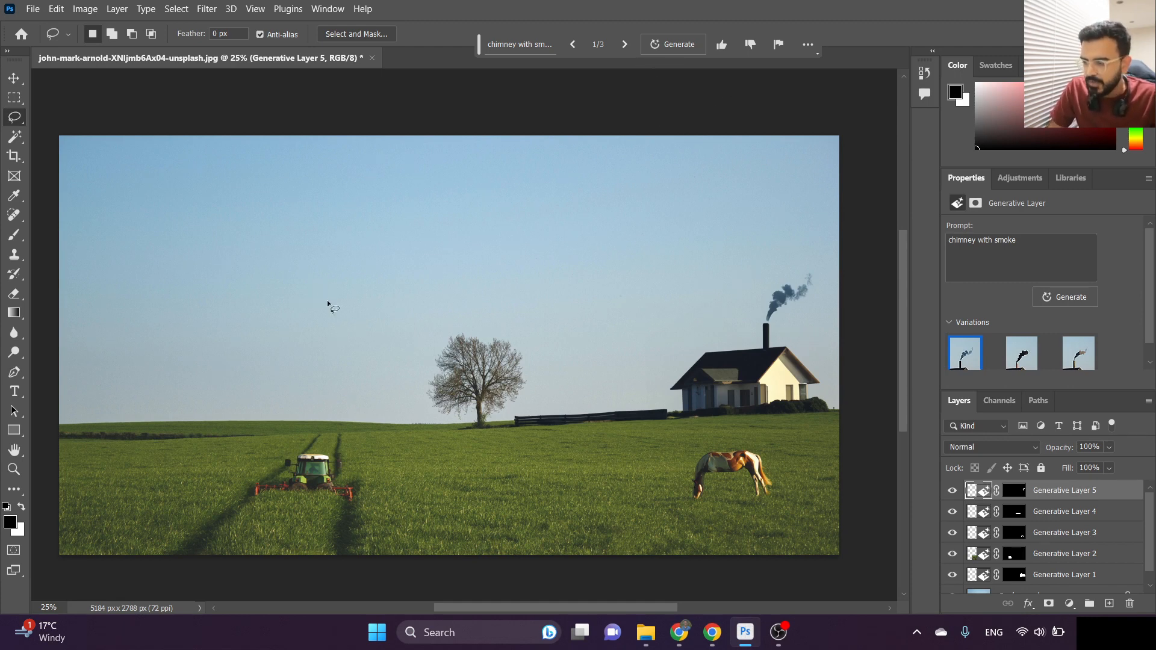
# - Lasso a wide area over the horizon behind the tractor, generate "multiple trees" there and keep the third variation
pyautogui.moveTo(60, 447)
pyautogui.mouseDown()
pyautogui.moveTo(272, 434)
pyautogui.moveTo(335, 423)
pyautogui.moveTo(356, 395)
pyautogui.moveTo(335, 352)
pyautogui.moveTo(164, 313)
pyautogui.moveTo(79, 316)
pyautogui.moveTo(43, 348)
pyautogui.moveTo(43, 429)
pyautogui.moveTo(60, 450)
pyautogui.mouseUp()
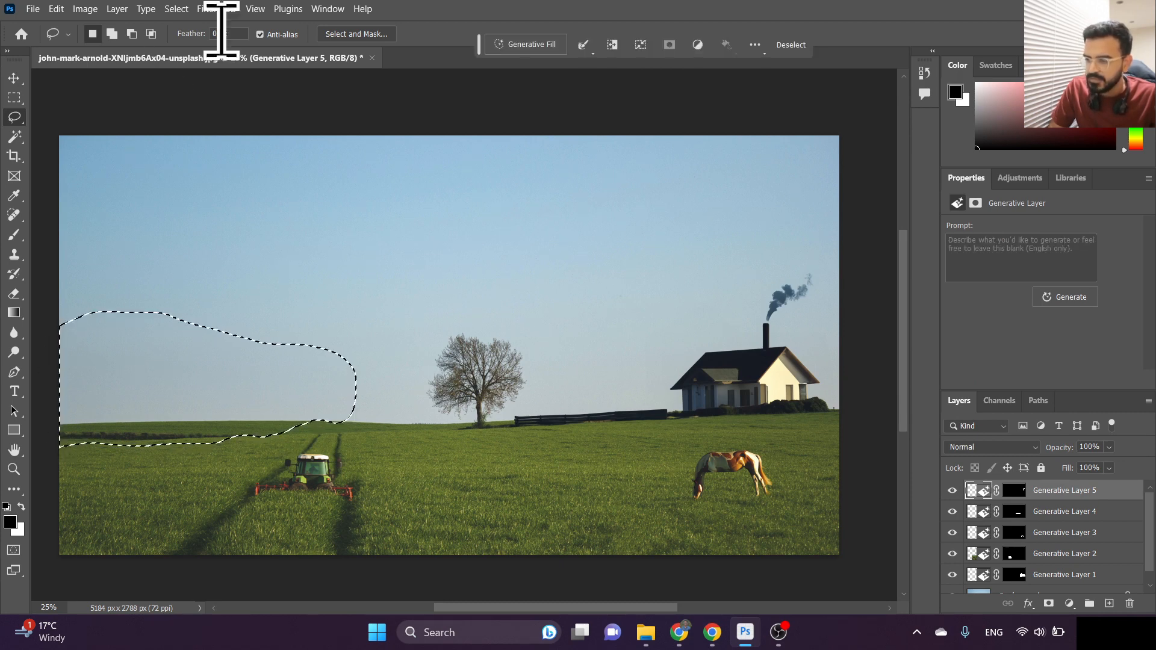
pyautogui.click(545, 47)
pyautogui.write('multiple')
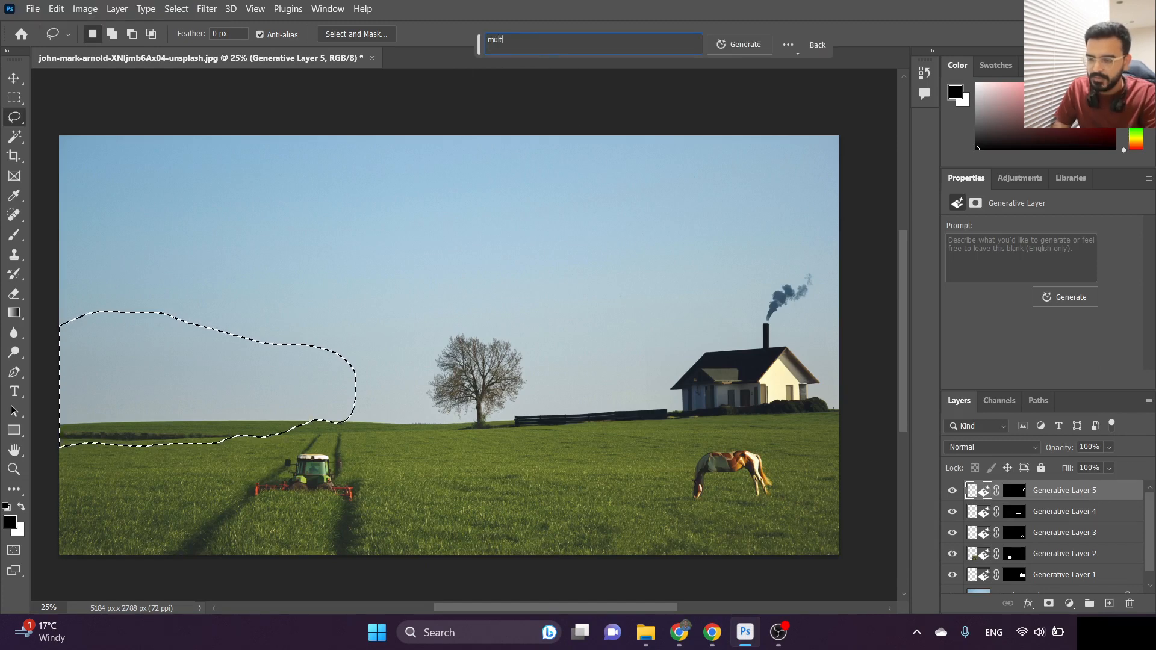
pyautogui.write(' hills')
pyautogui.click(727, 46)
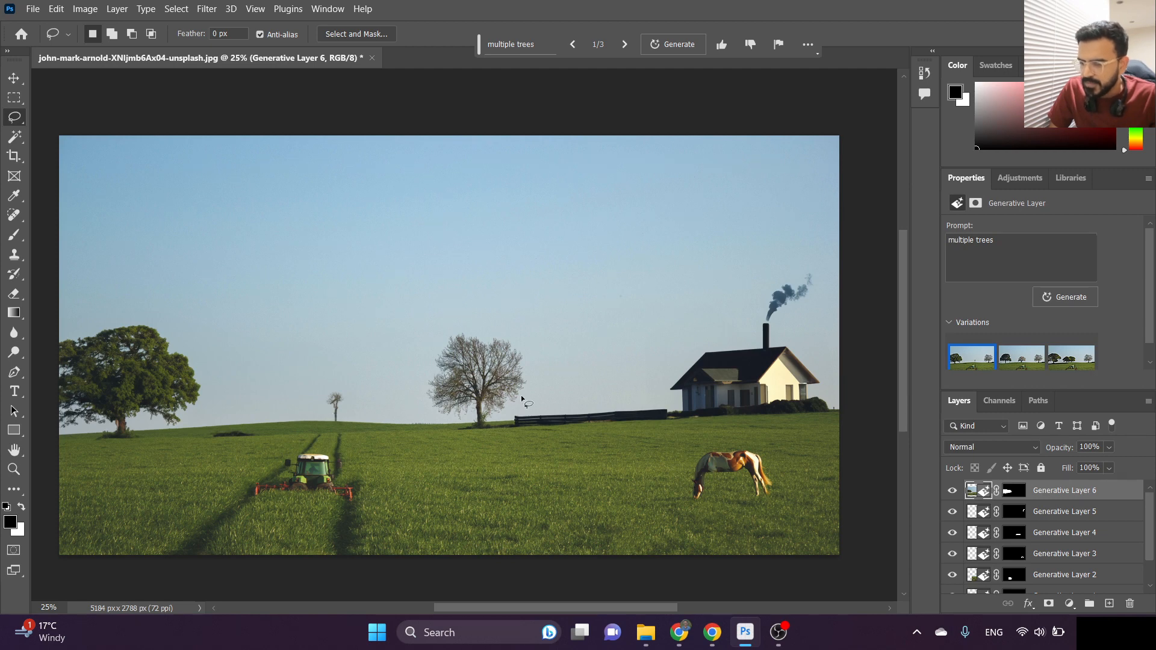
pyautogui.click(625, 45)
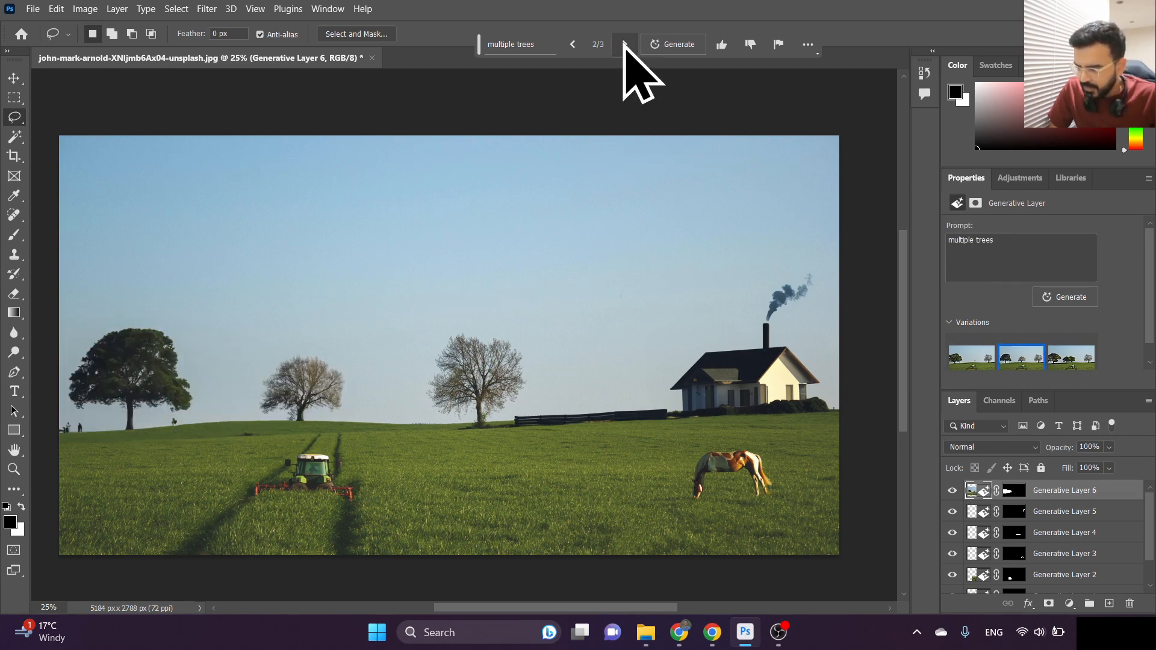
pyautogui.click(625, 44)
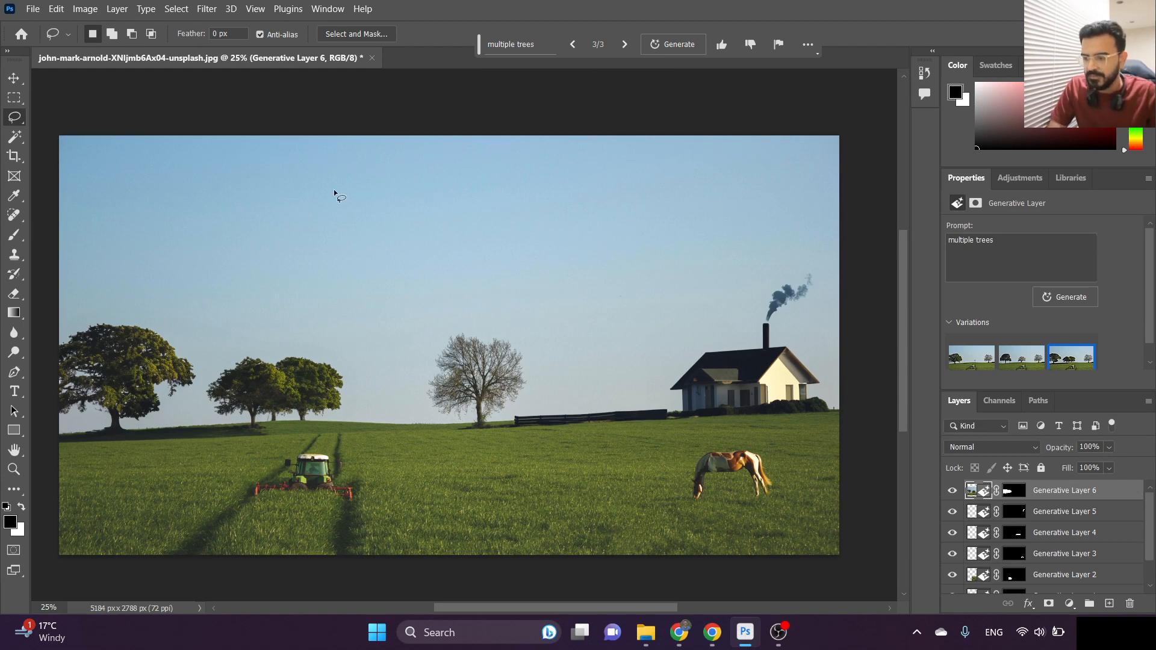
# - Lasso a long band across the upper sky, fill it with generated "clouds" and keep the third variation
pyautogui.moveTo(386, 173)
pyautogui.mouseDown()
pyautogui.moveTo(100, 220)
pyautogui.moveTo(303, 263)
pyautogui.moveTo(632, 265)
pyautogui.moveTo(765, 257)
pyautogui.moveTo(805, 235)
pyautogui.moveTo(774, 161)
pyautogui.moveTo(520, 155)
pyautogui.moveTo(385, 173)
pyautogui.mouseUp()
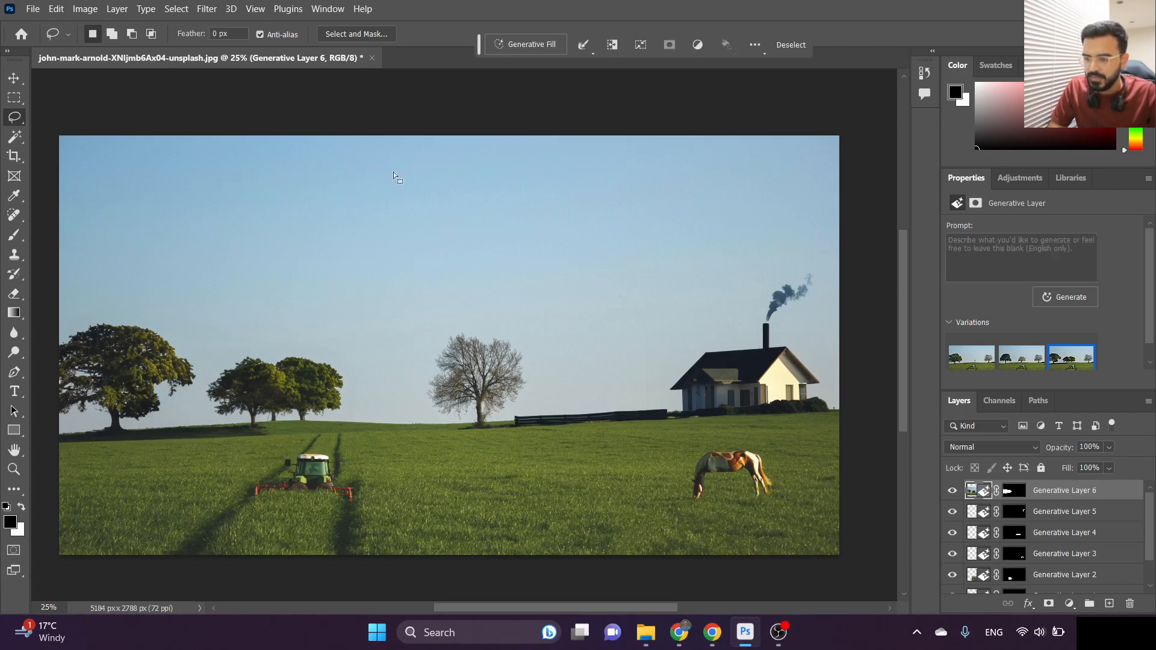
pyautogui.click(535, 47)
pyautogui.write('clouds')
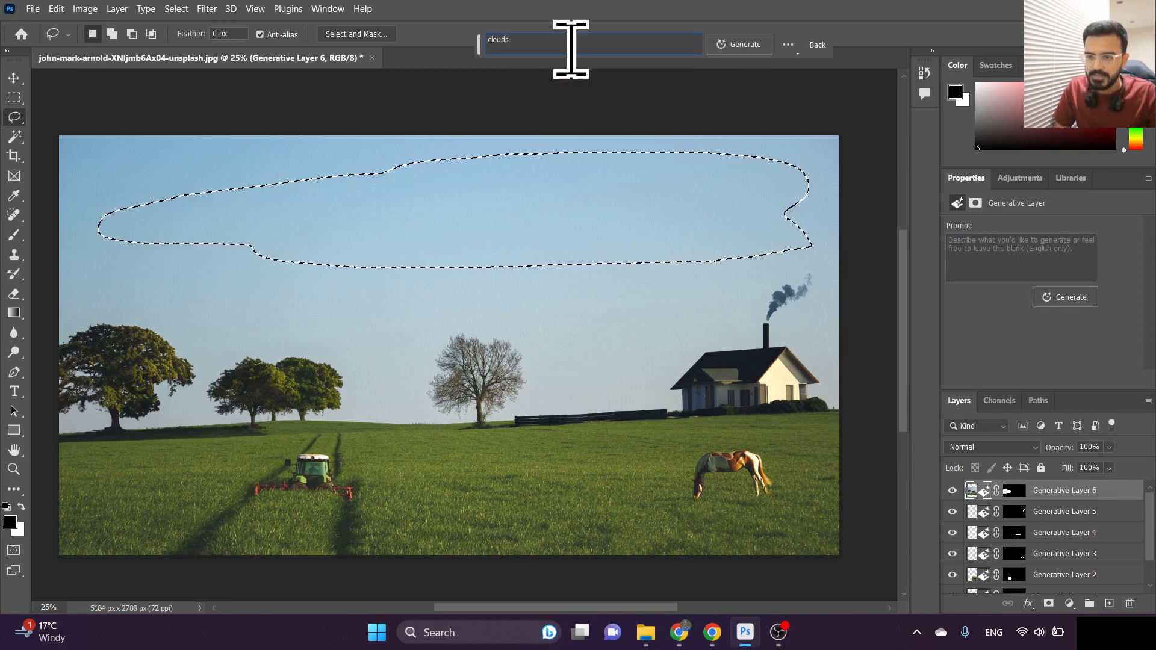
pyautogui.click(754, 47)
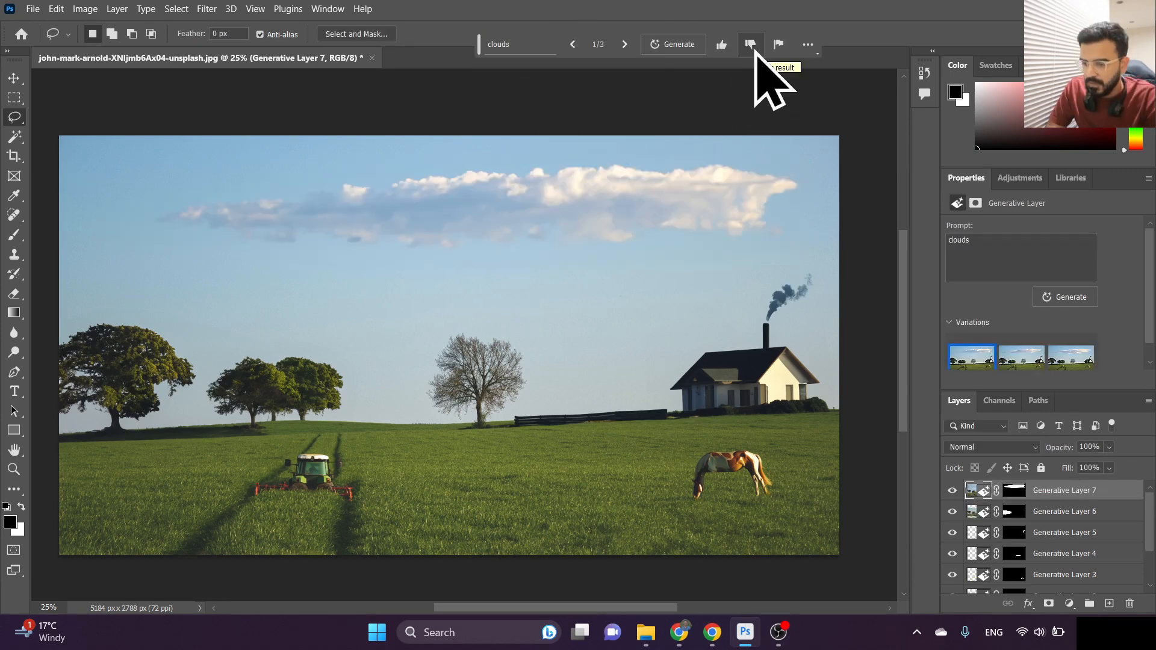
pyautogui.click(626, 50)
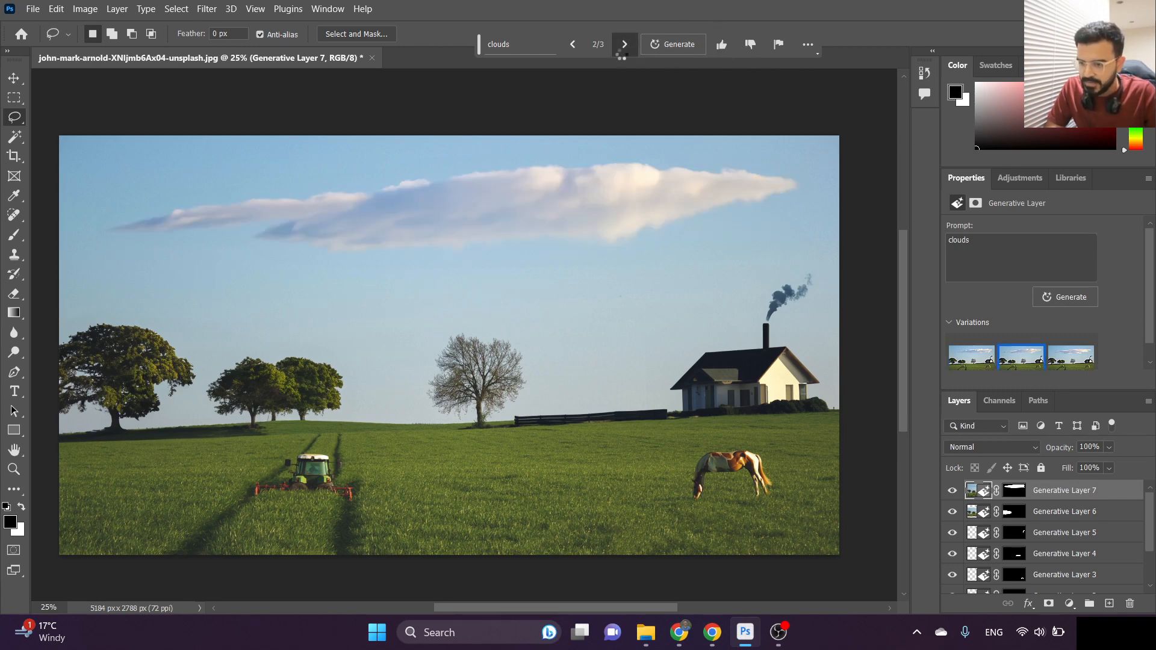
pyautogui.click(625, 53)
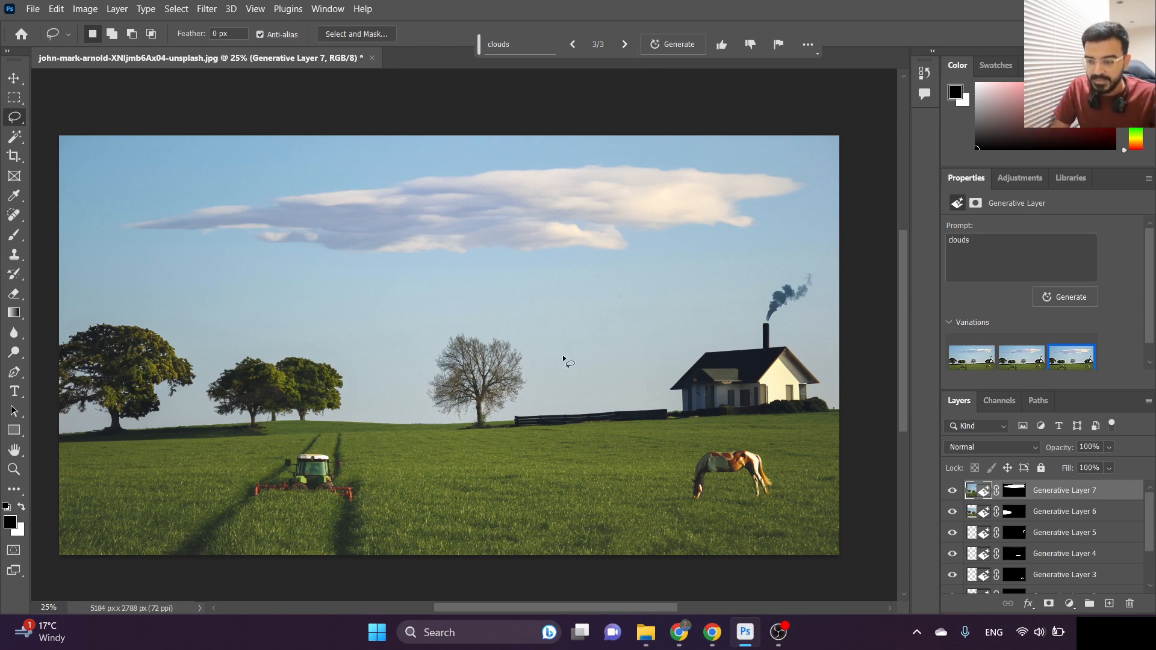
# - Switch to Chrome to compare the edited landscape with the original Unsplash photo, and return to Photoshop
pyautogui.scroll(-1, 906, 337)
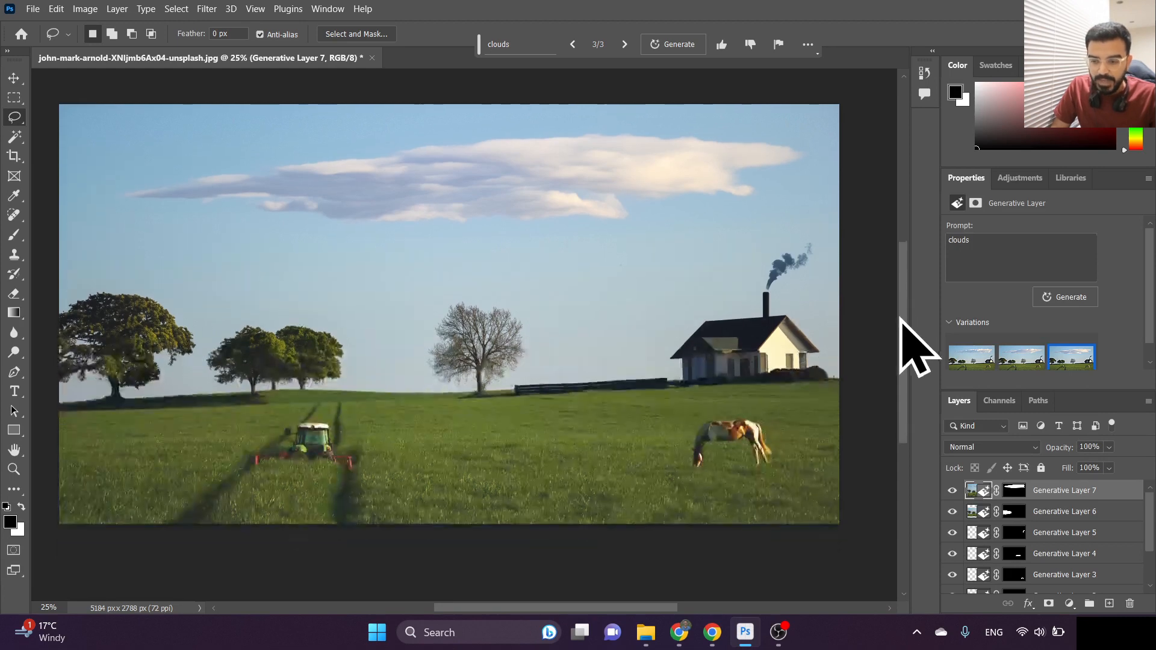
pyautogui.scroll(-1, 900, 316)
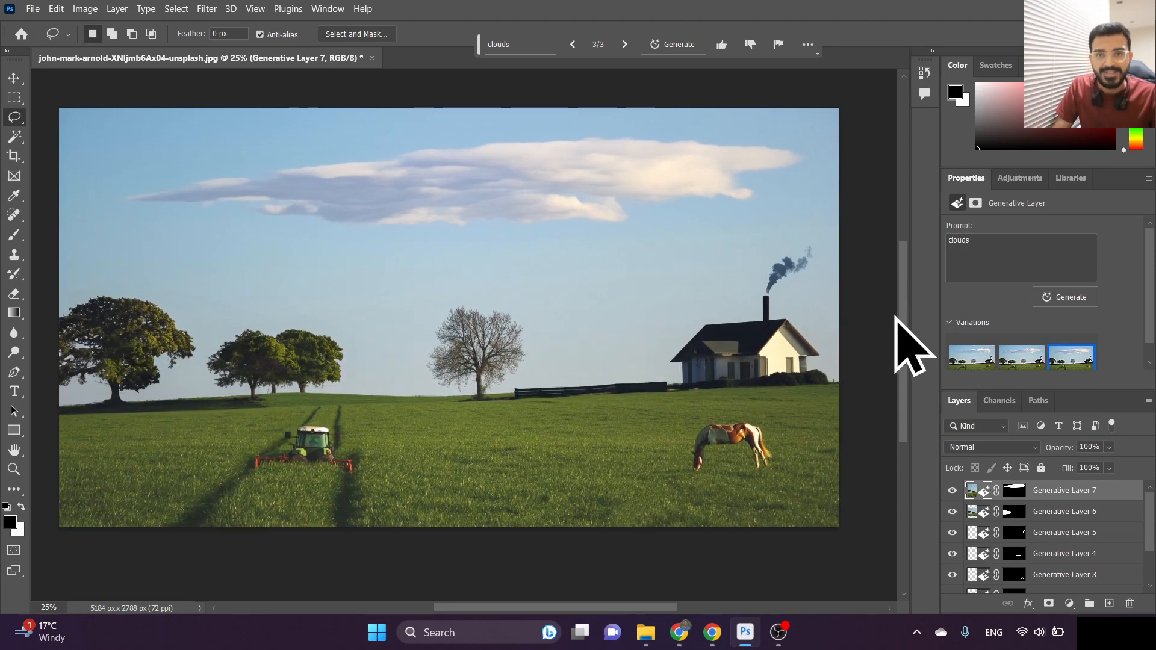
pyautogui.click(713, 632)
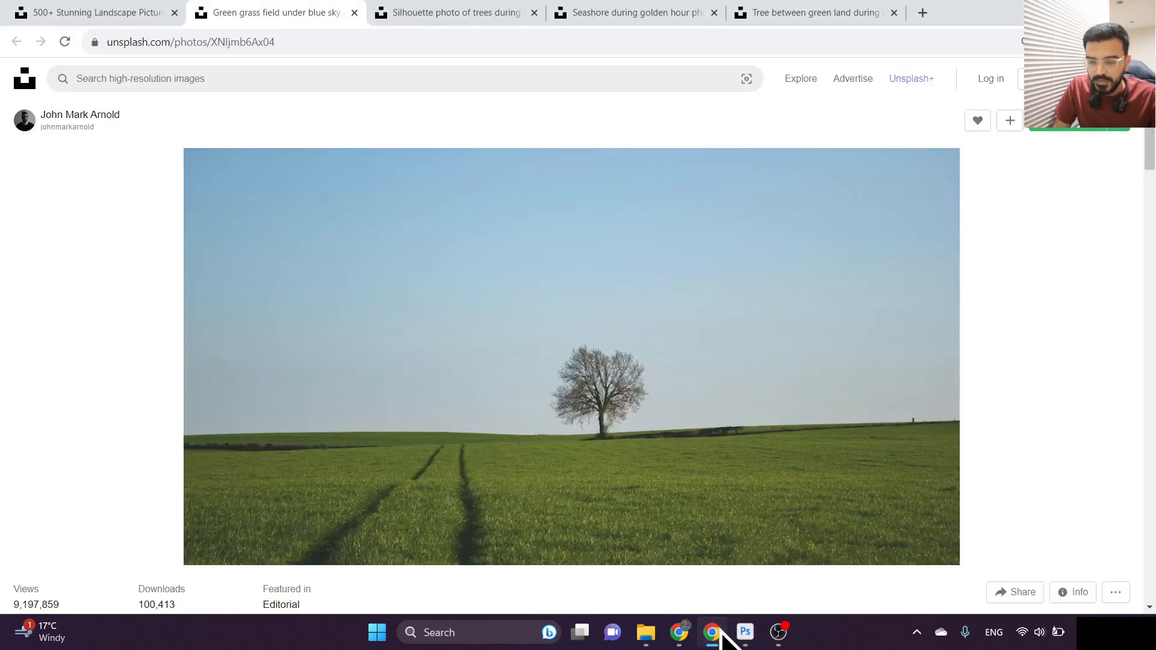
pyautogui.click(719, 635)
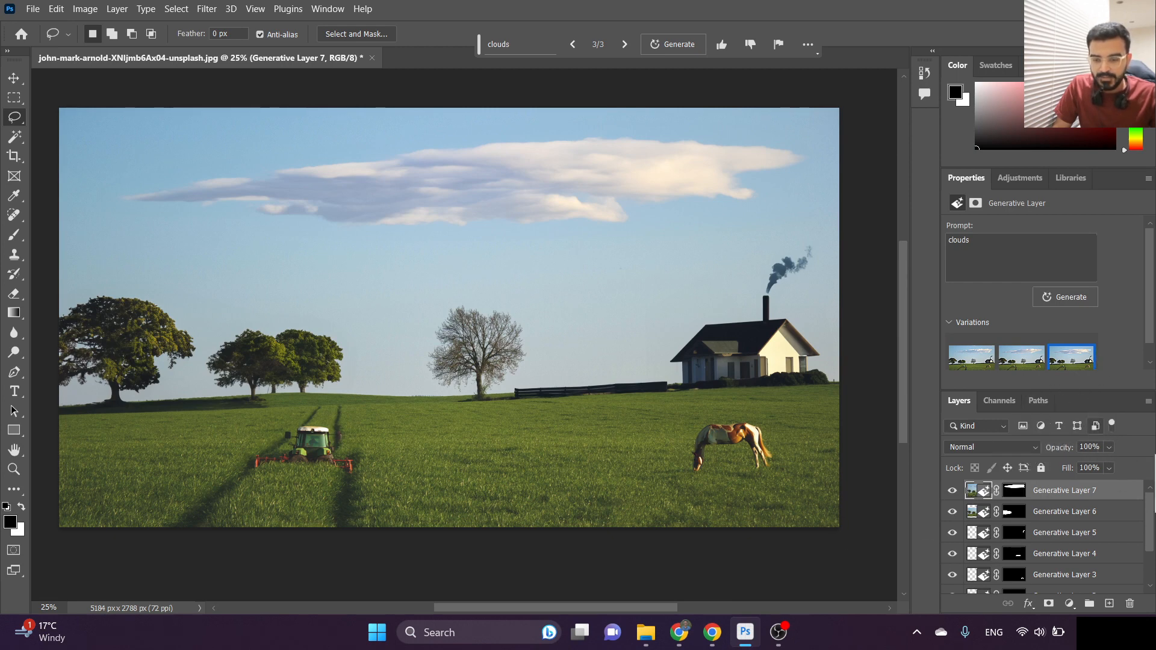
# - Toggle the fence, clouds and trees generative layers off and on to examine what each one adds to the photo
pyautogui.scroll(-2, 1141, 519)
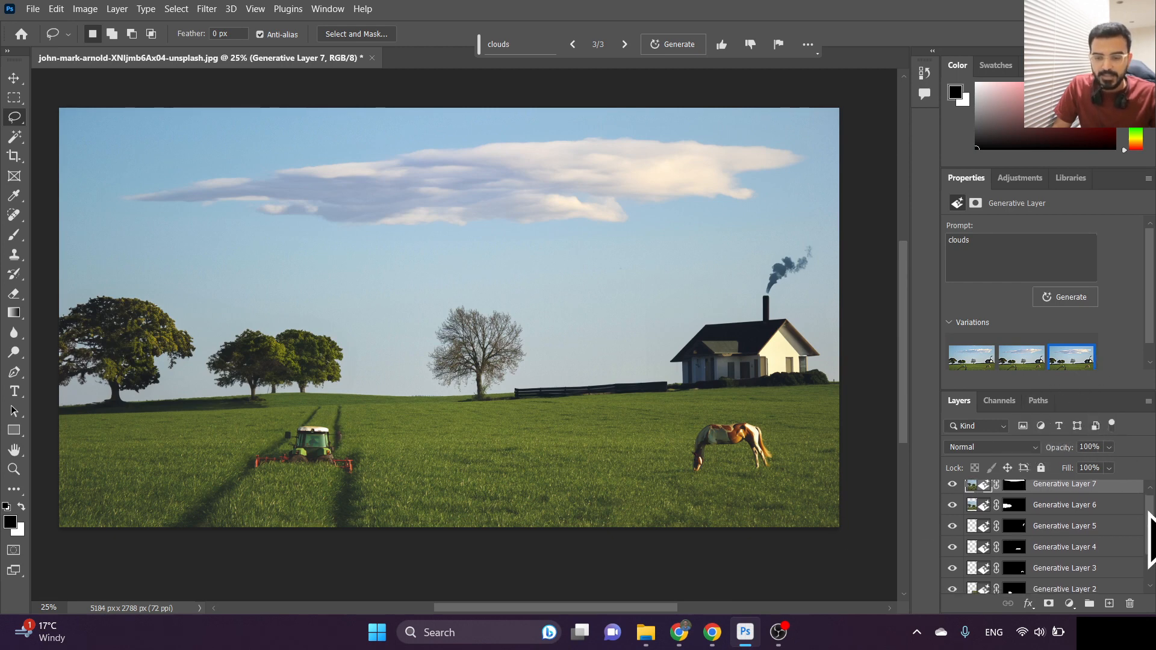
pyautogui.scroll(-1, 1144, 554)
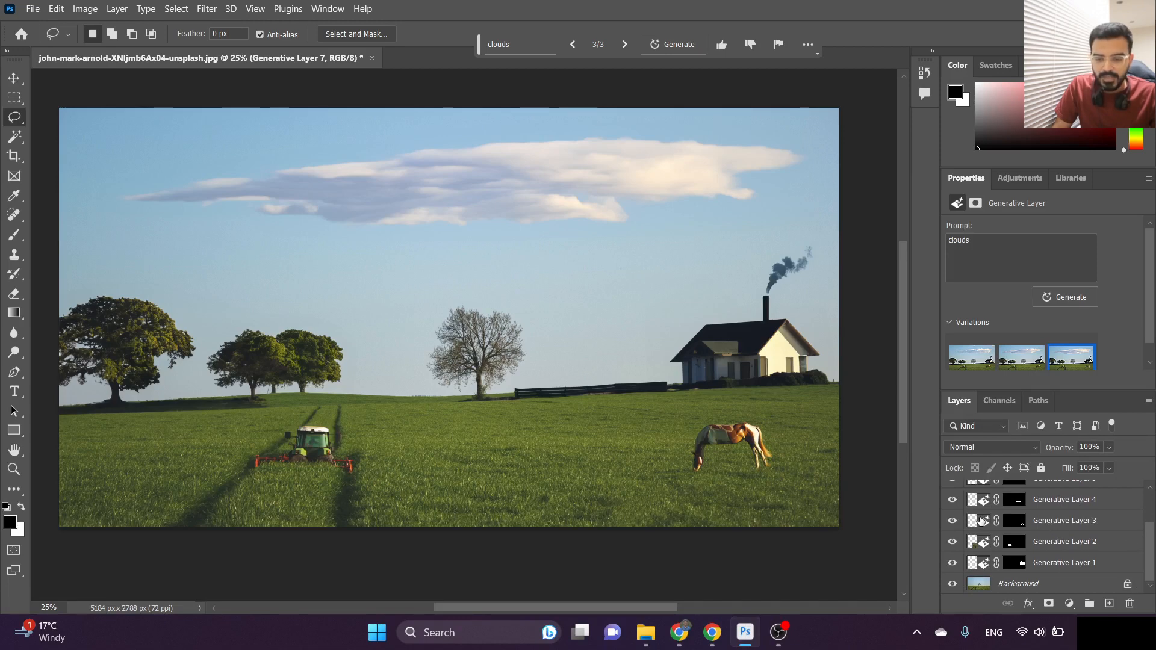
pyautogui.click(952, 499)
pyautogui.click(953, 500)
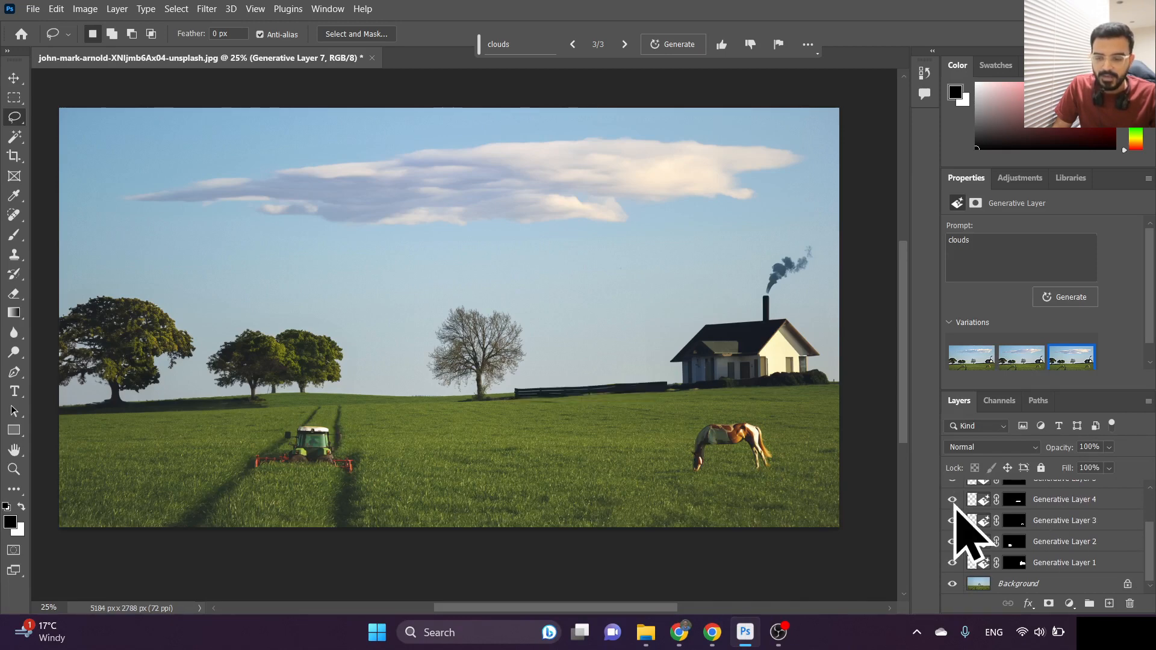
pyautogui.scroll(1, 952, 508)
pyautogui.scroll(2, 952, 509)
pyautogui.click(953, 490)
pyautogui.click(953, 490)
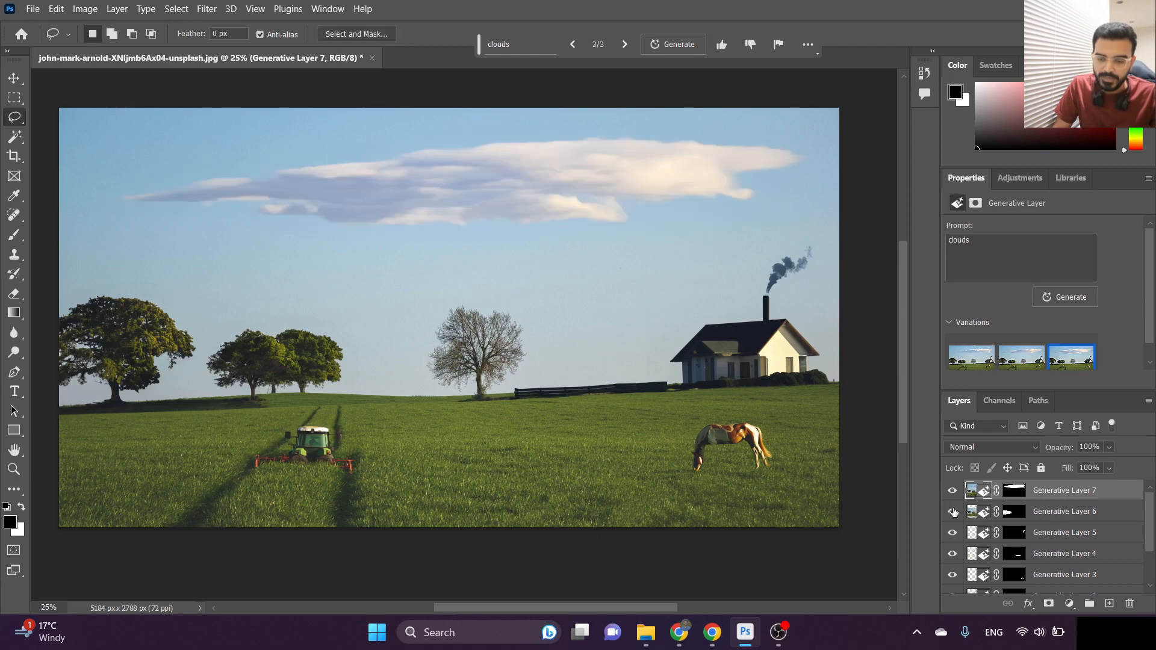
pyautogui.click(952, 511)
pyautogui.click(952, 511)
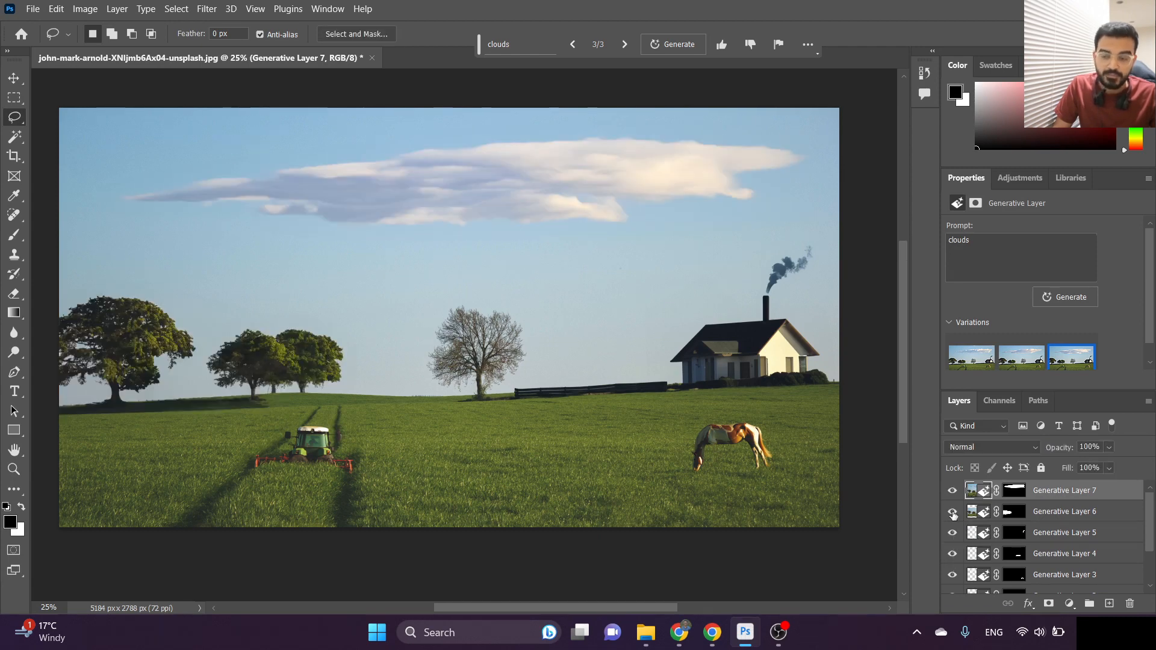
pyautogui.click(952, 511)
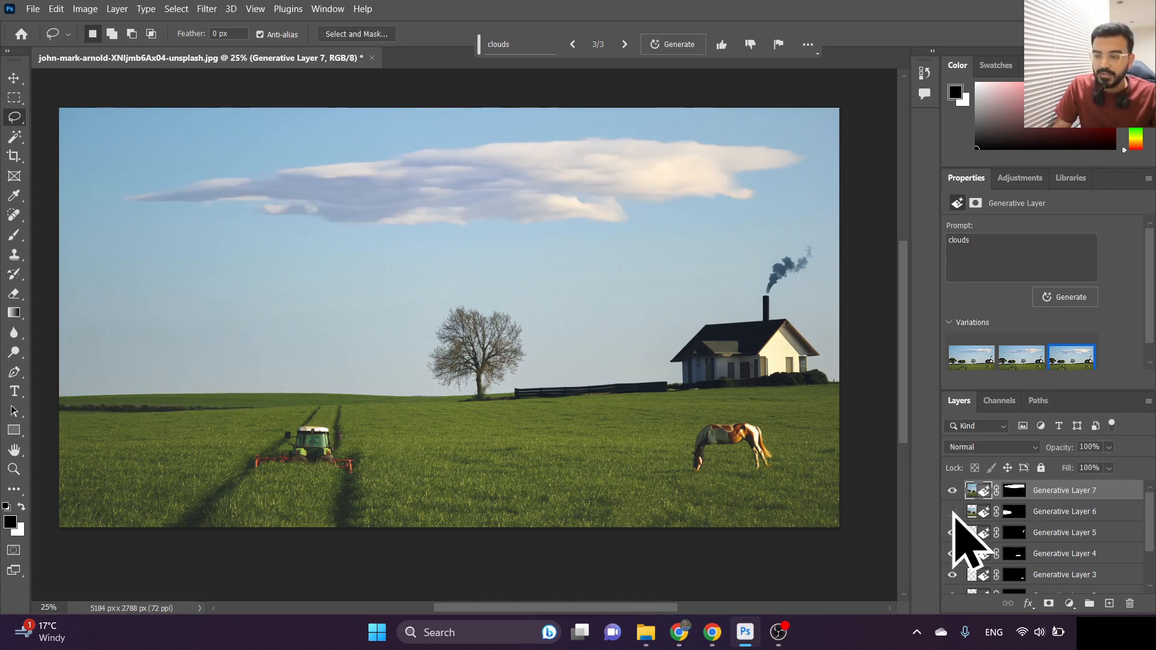
pyautogui.click(953, 511)
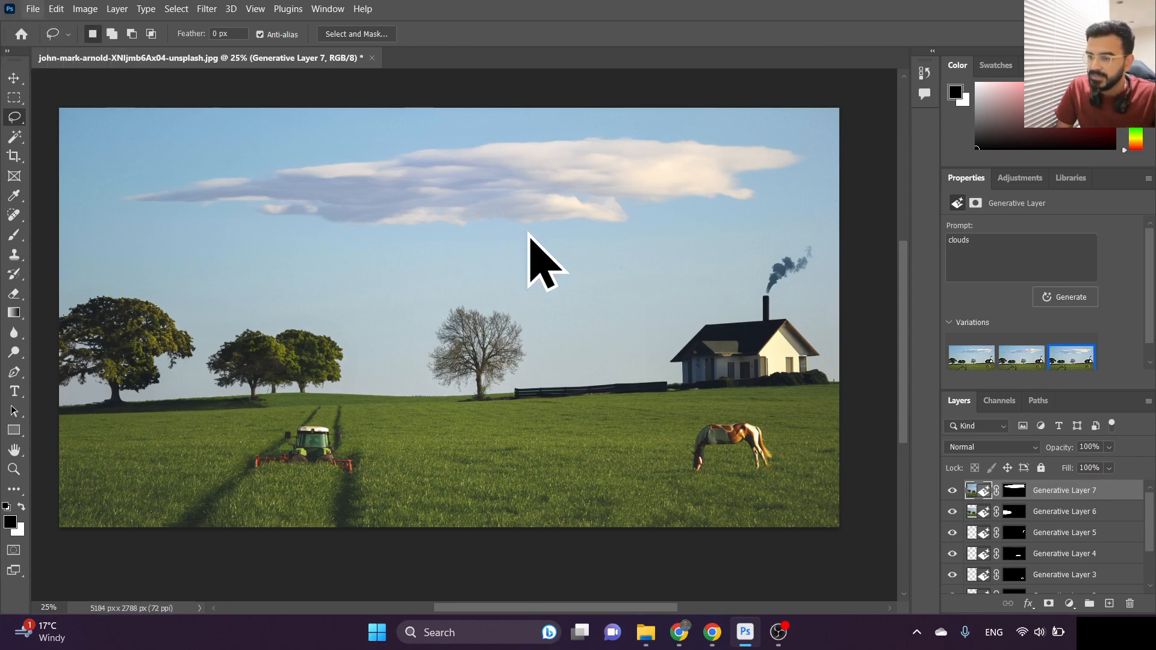
# - Try to save the layered image to the Desktop in Photoshop format
pyautogui.hotkey('ctrl', 'shift', 's')
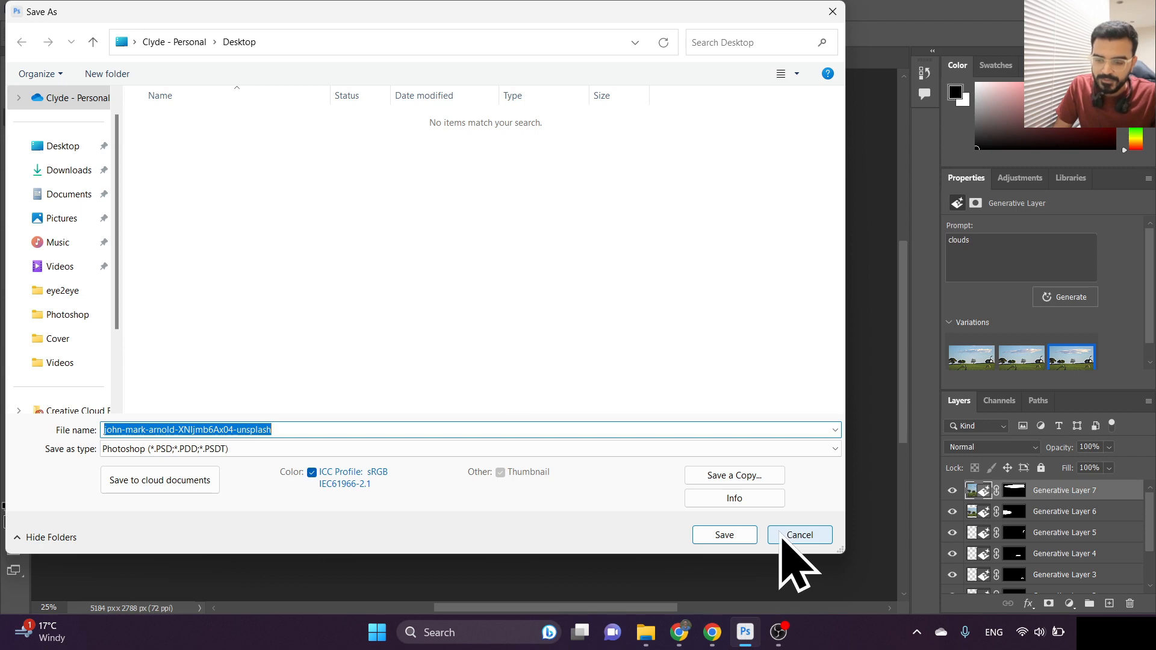
pyautogui.click(750, 538)
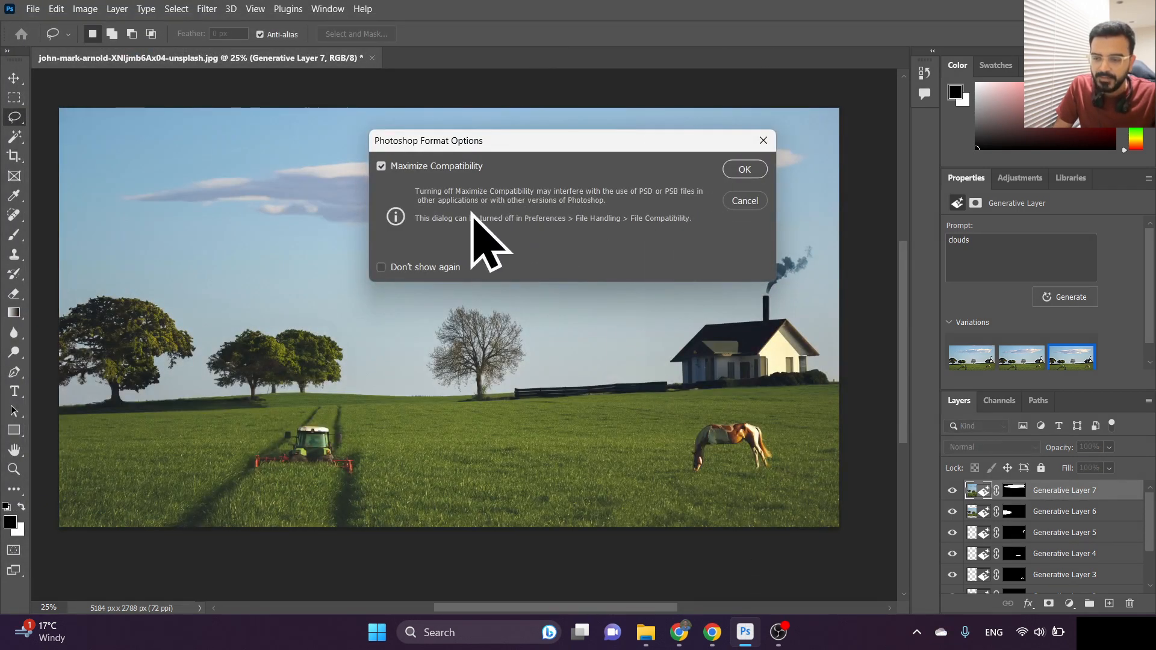
pyautogui.click(763, 141)
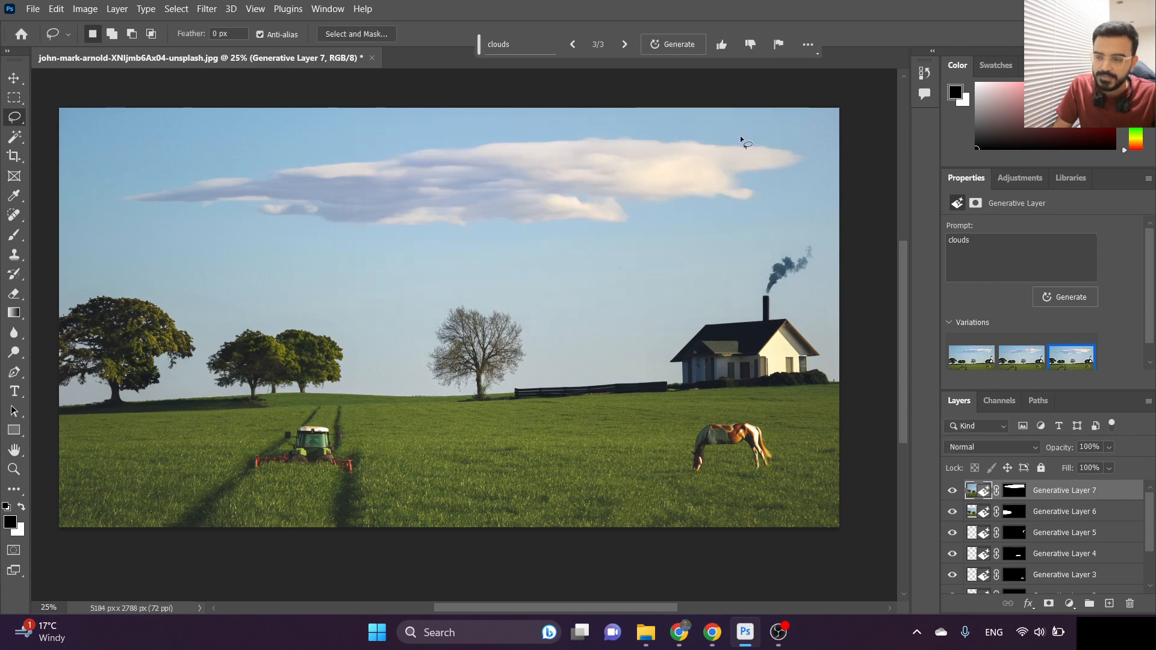
pyautogui.click(33, 9)
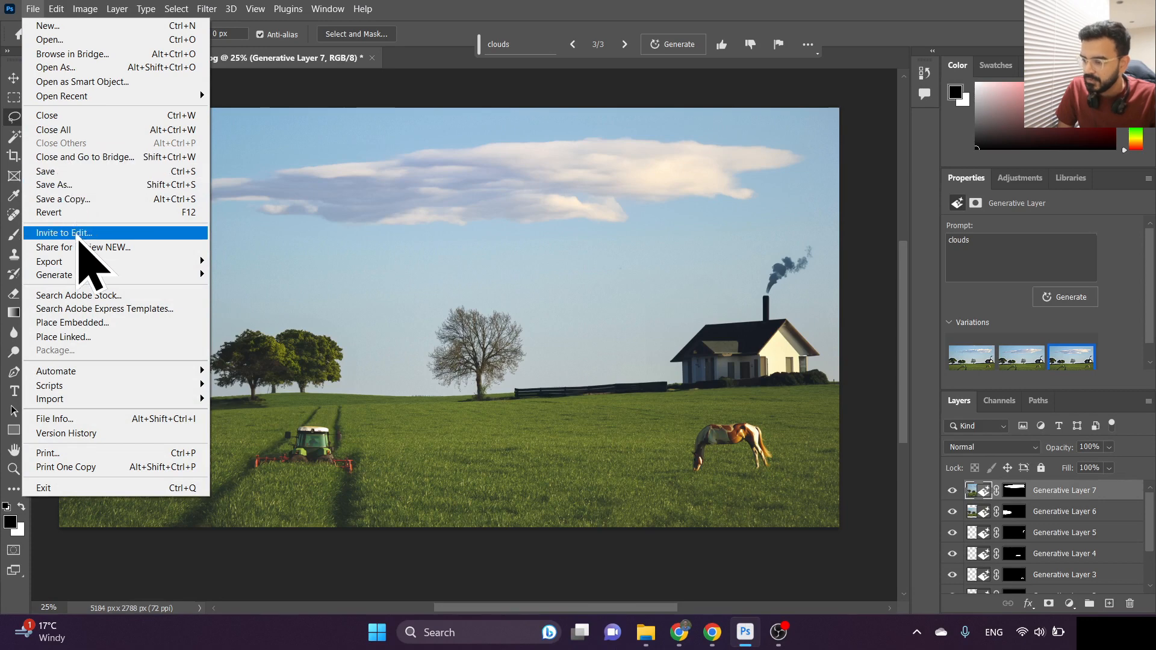
pyautogui.moveTo(164, 266)
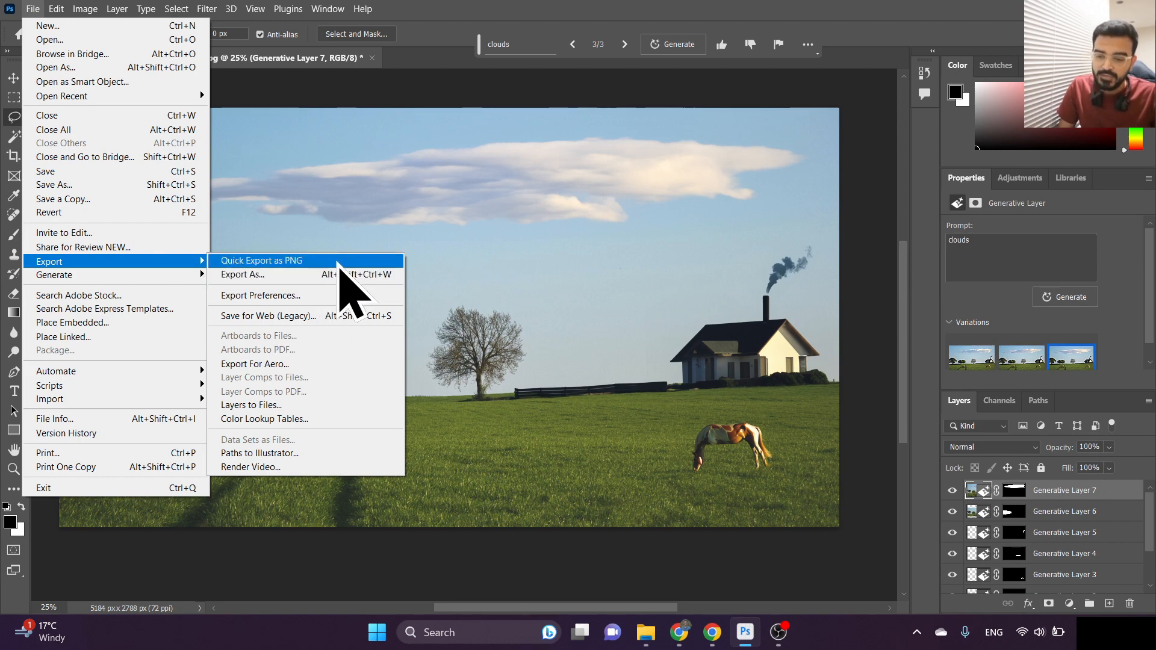
pyautogui.click(588, 295)
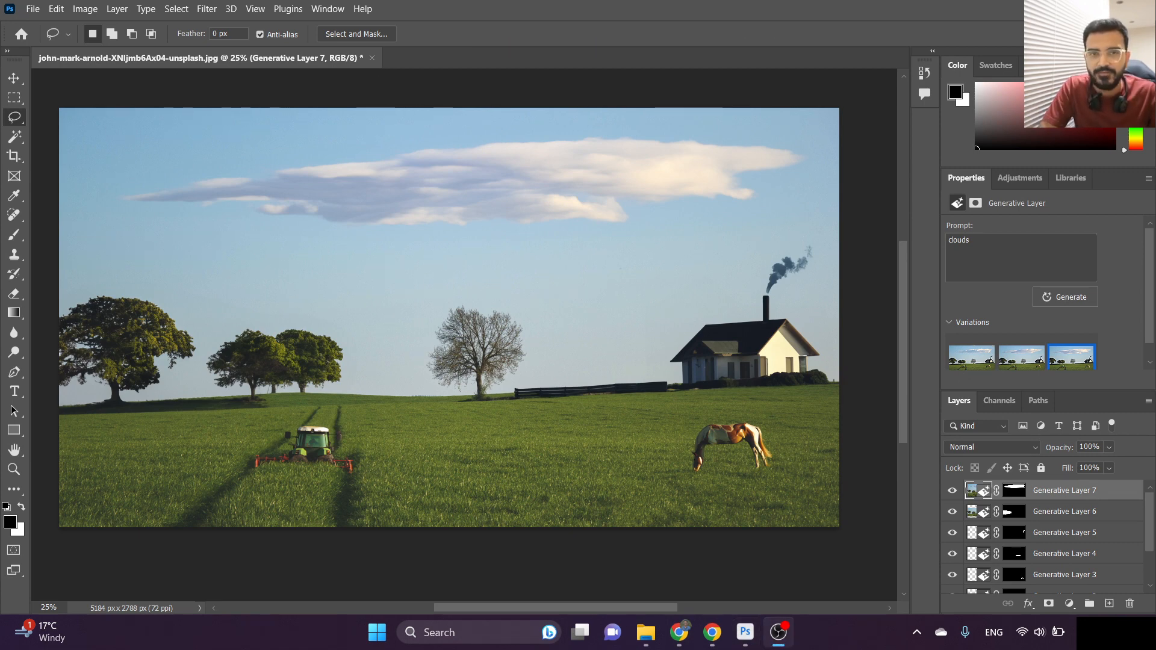
# - Open the sunset photo with the lone savanna tree from the Desktop
pyautogui.click(605, 69)
pyautogui.hotkey('ctrl', 'o')
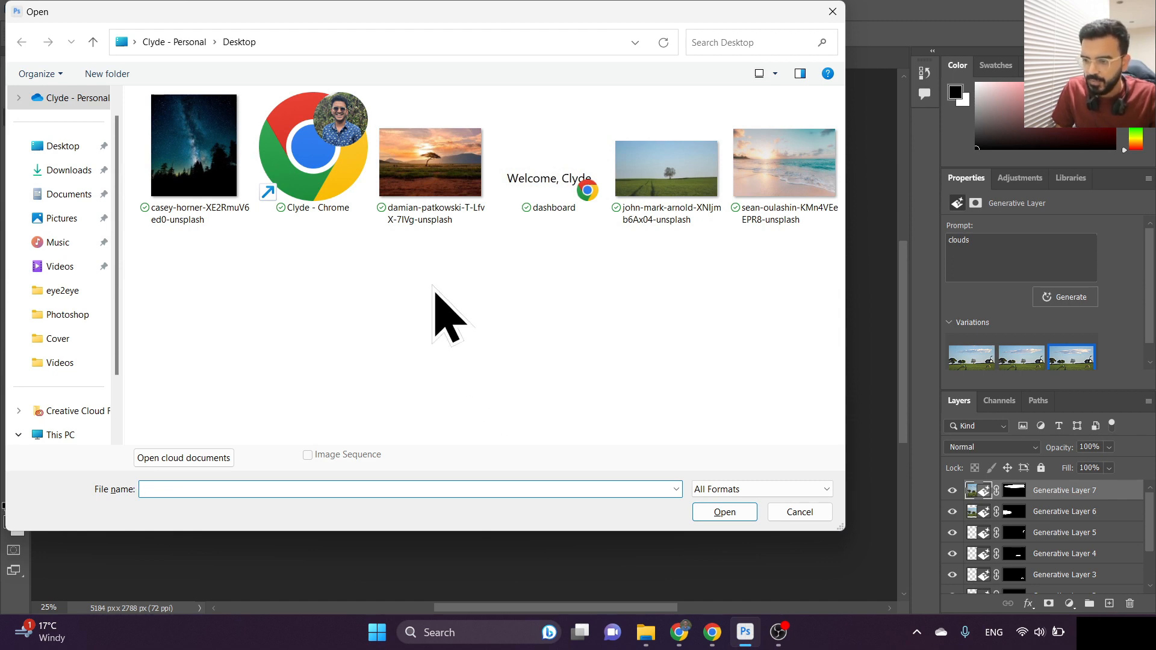
pyautogui.doubleClick(419, 187)
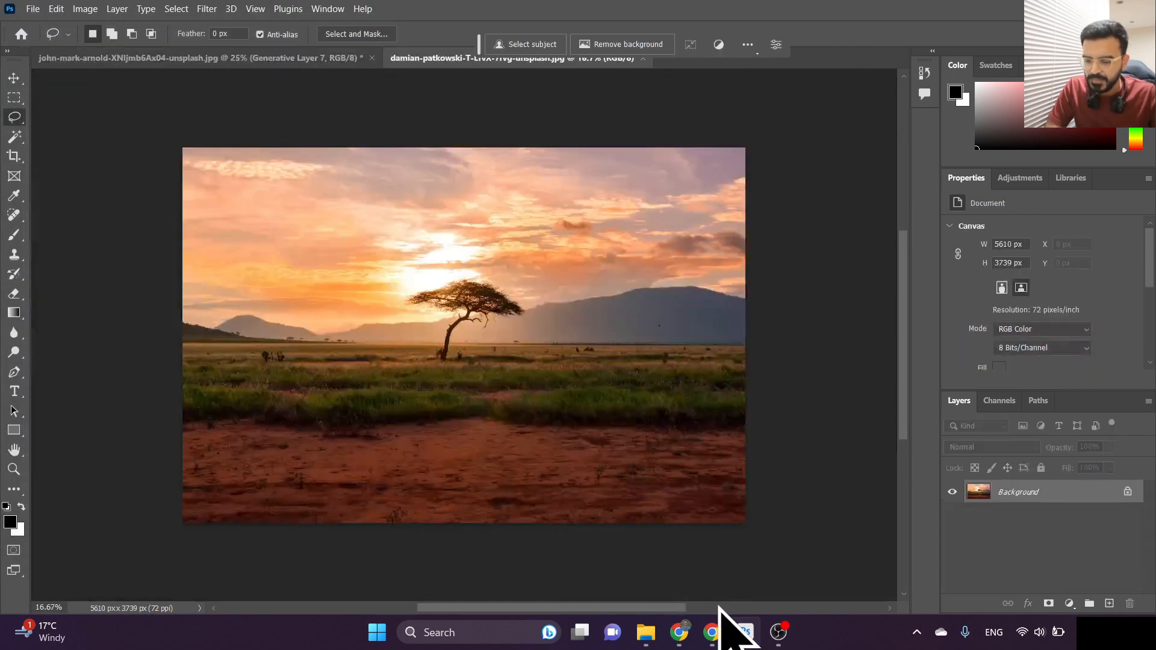
# - Switch to Chrome to view the original savanna sunset photo on Unsplash, and return to Photoshop
pyautogui.click(712, 632)
pyautogui.click(622, 17)
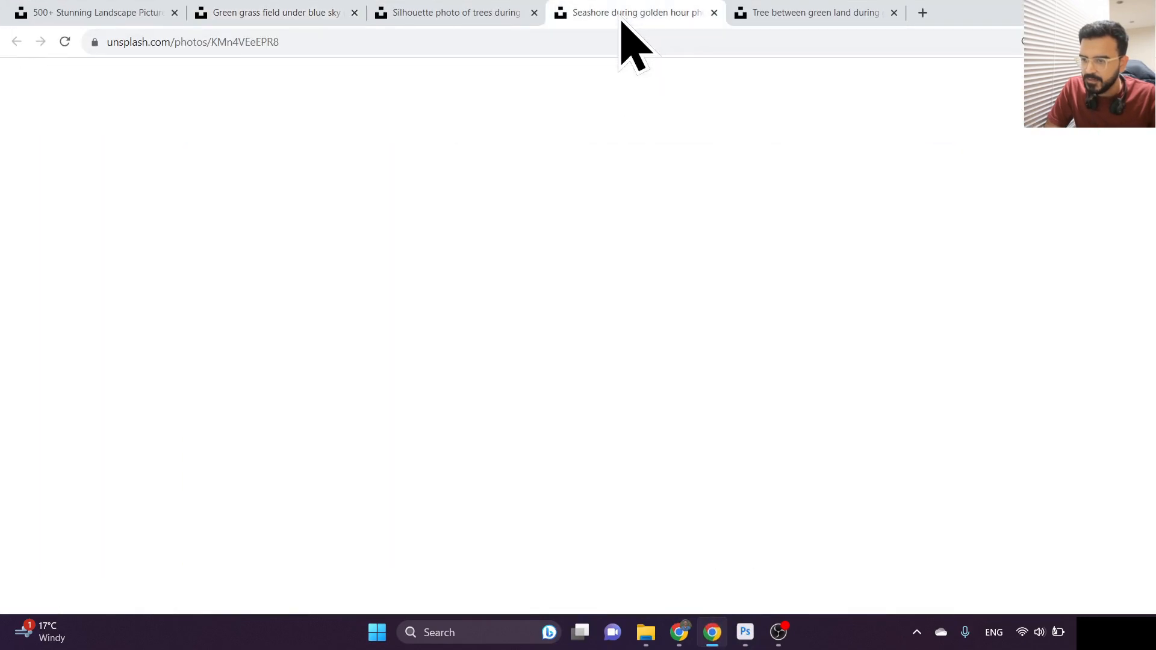
pyautogui.click(485, 17)
pyautogui.click(798, 17)
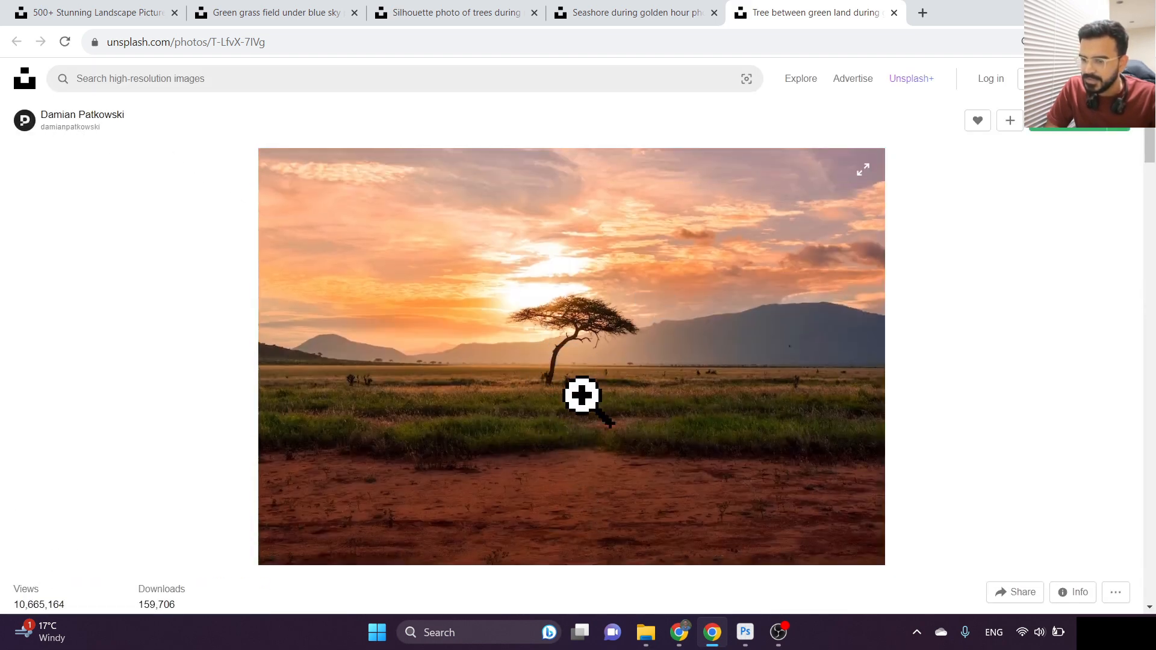
pyautogui.hotkey('alt', 'Tab')
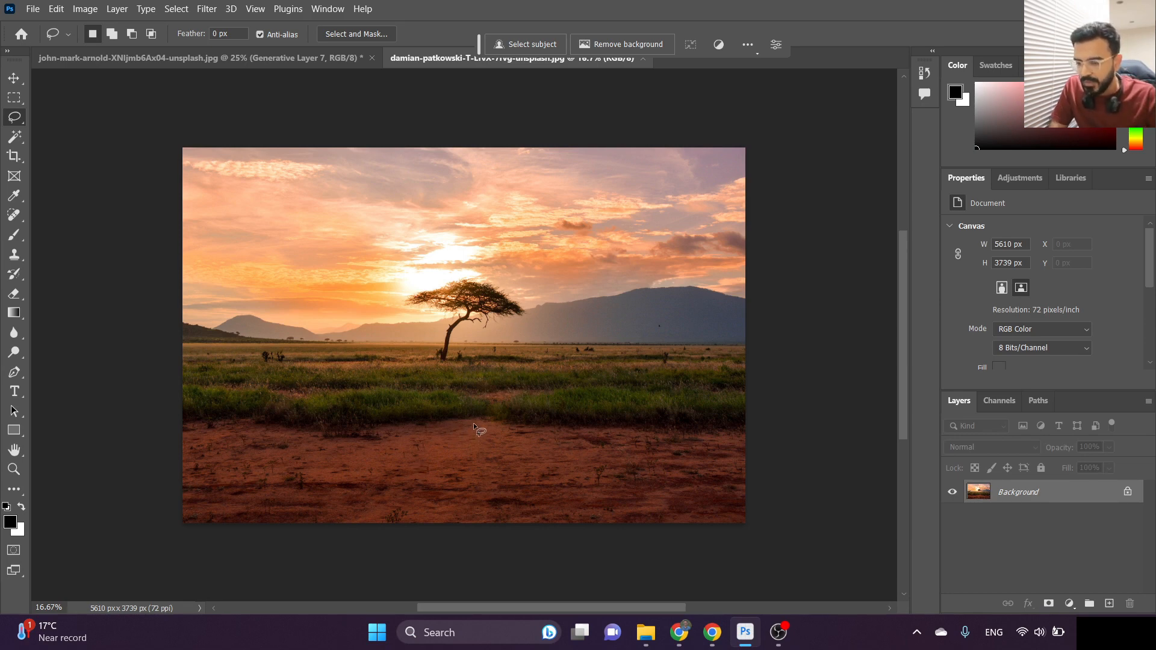
# - Lasso the whole red soil foreground below the grass, out to the photo's side and lower edges
pyautogui.moveTo(481, 422)
pyautogui.mouseDown()
pyautogui.moveTo(375, 434)
pyautogui.moveTo(184, 431)
pyautogui.moveTo(161, 469)
pyautogui.moveTo(164, 538)
pyautogui.moveTo(749, 561)
pyautogui.moveTo(765, 531)
pyautogui.moveTo(757, 467)
pyautogui.mouseUp()
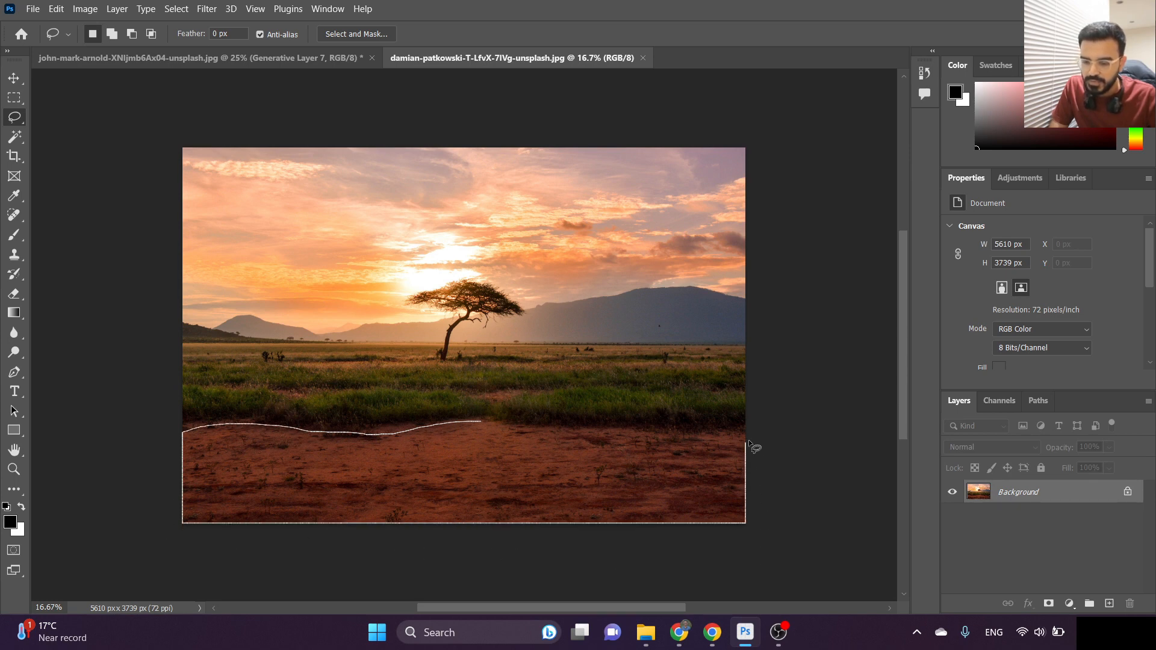
pyautogui.moveTo(660, 432); pyautogui.dragTo(580, 430)
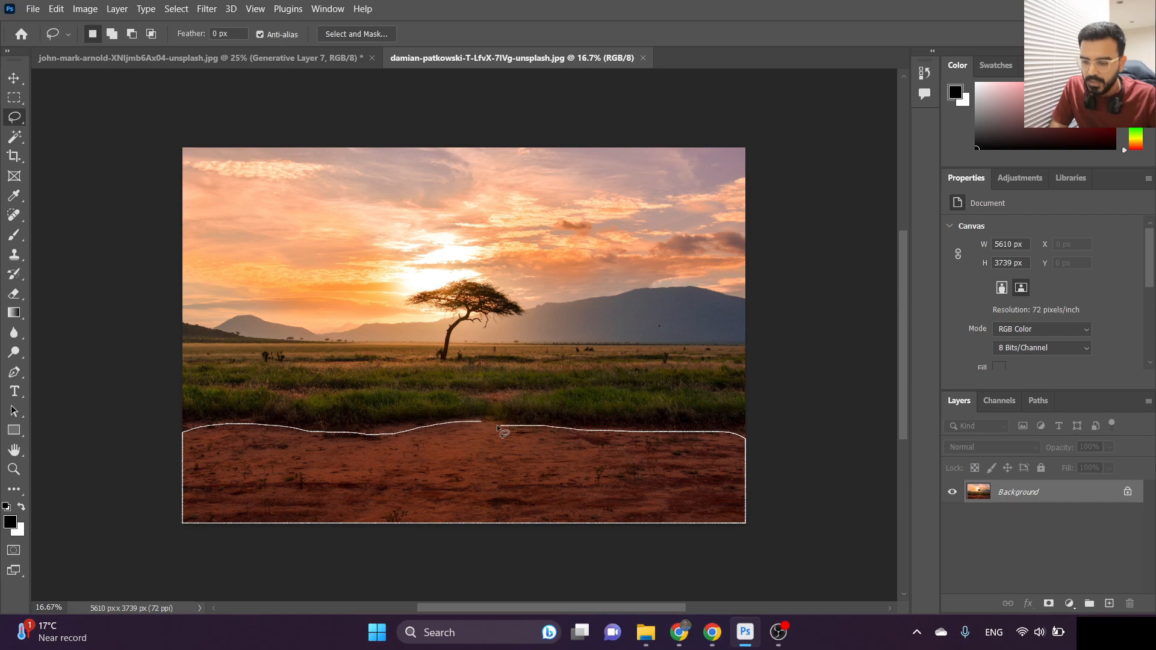
pyautogui.moveTo(497, 426); pyautogui.dragTo(481, 423)
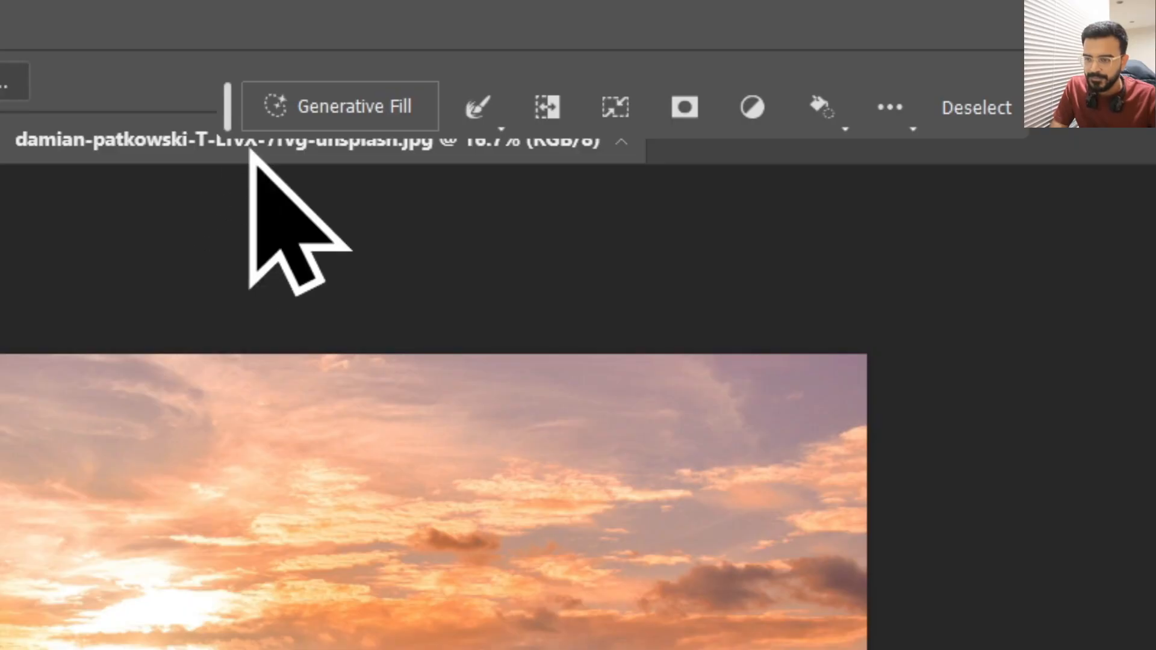
# - Fill the selected foreground with generated "water" and keep the third variation
pyautogui.click(291, 104)
pyautogui.write('wate')
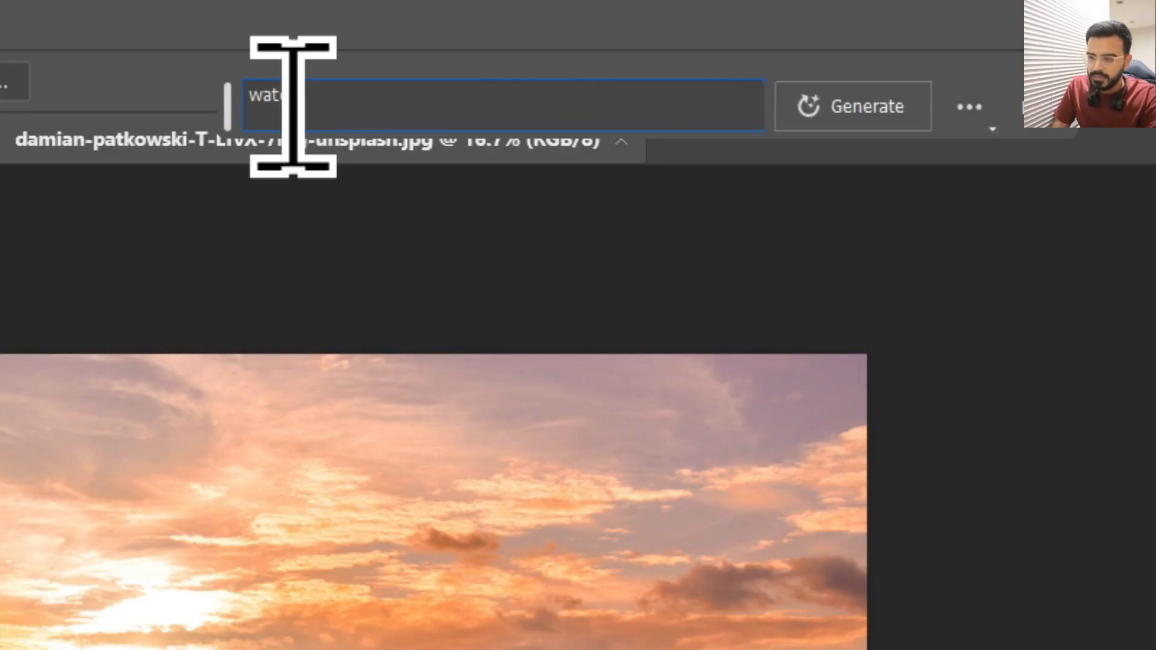
pyautogui.write('r')
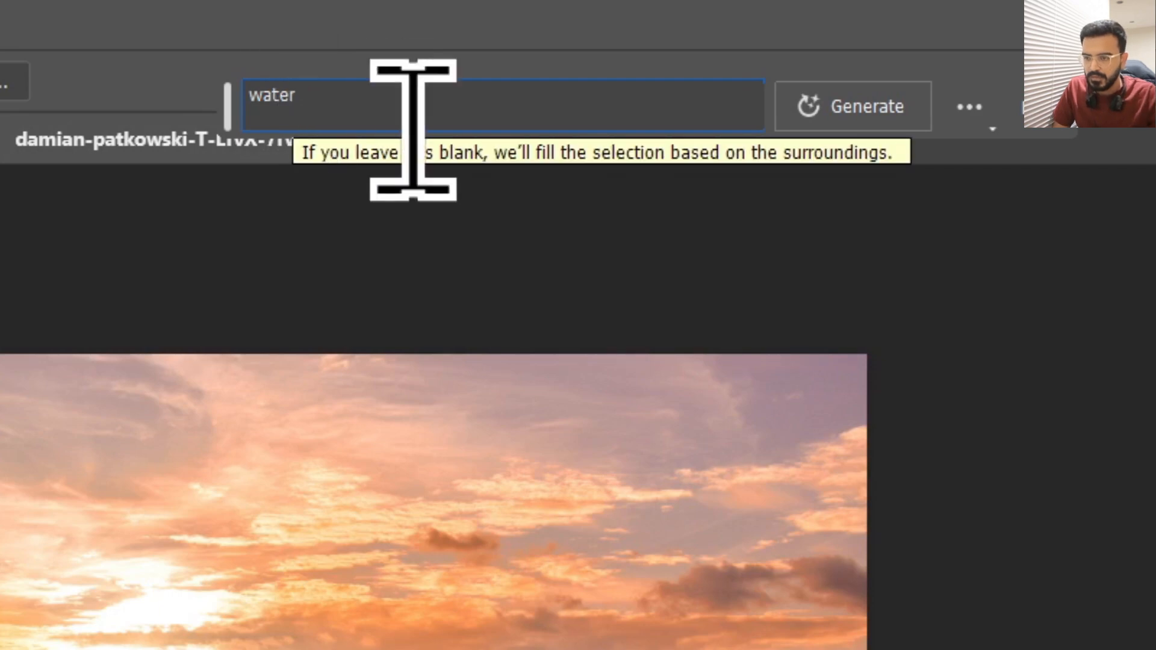
pyautogui.click(899, 120)
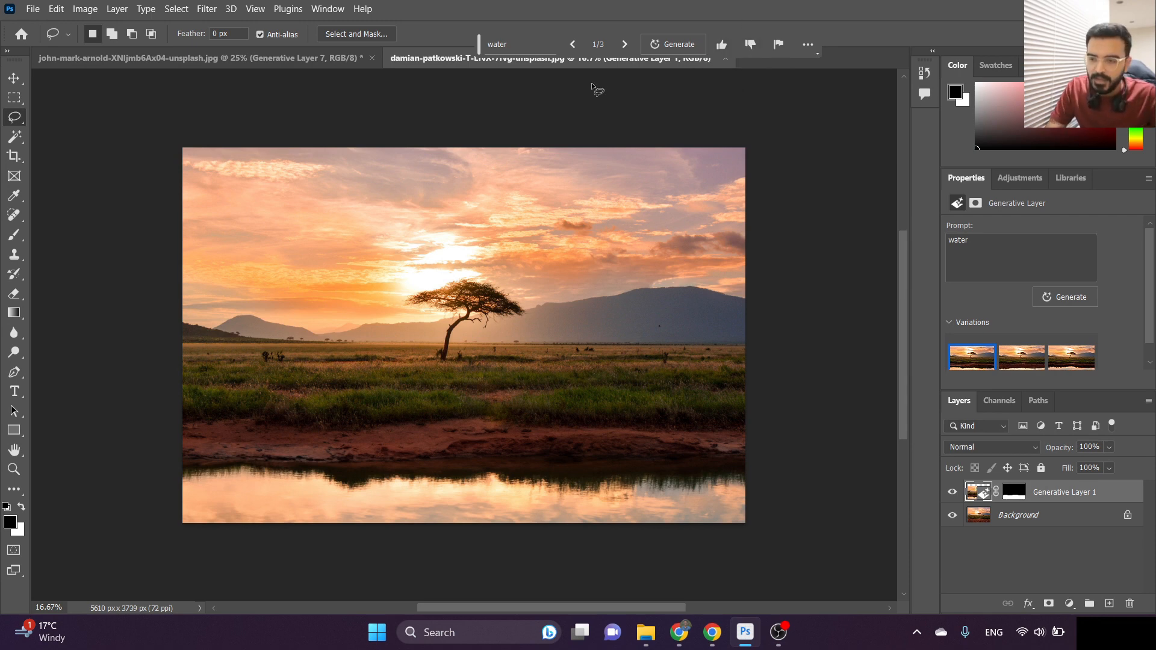
pyautogui.click(624, 44)
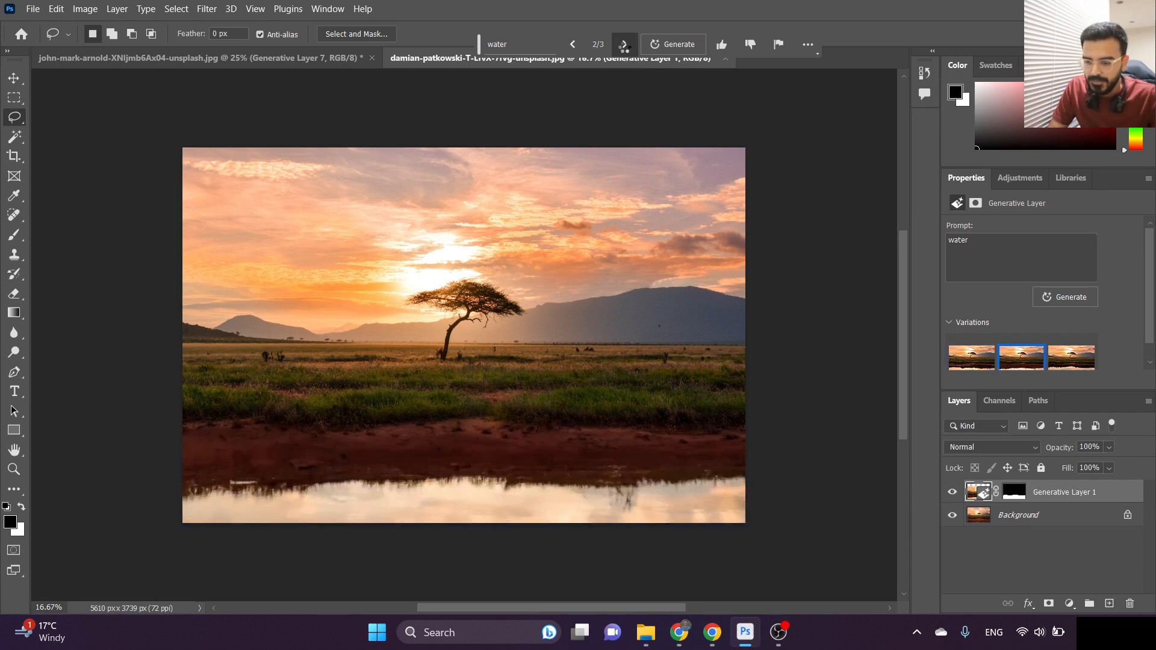
pyautogui.click(624, 44)
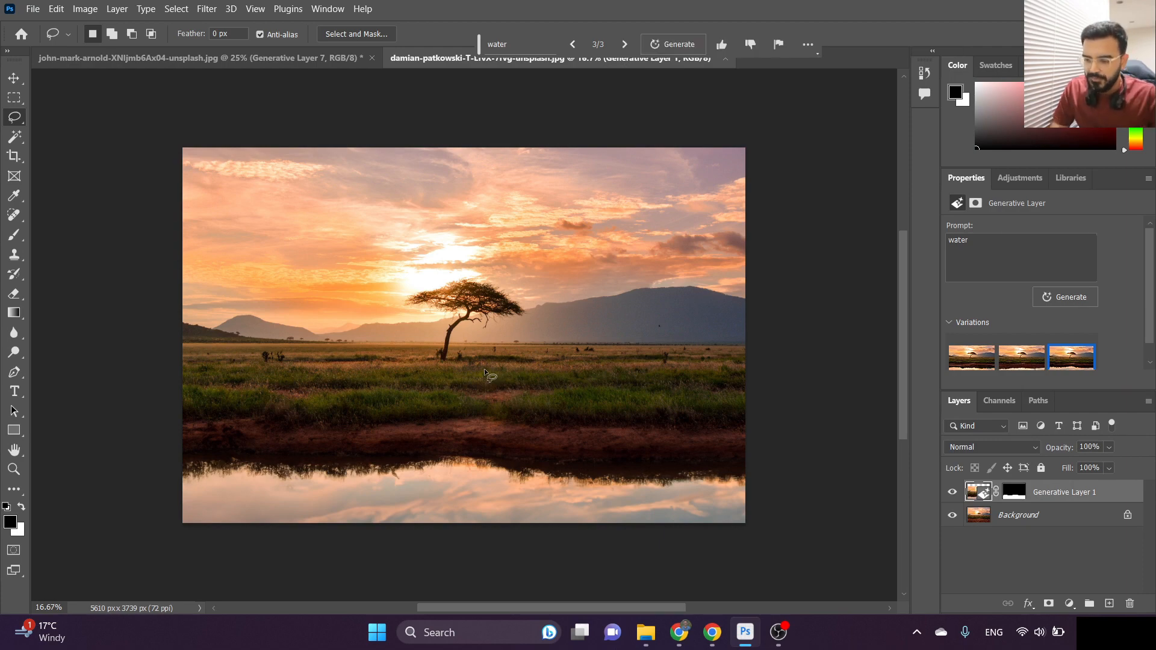
# - Lasso an animal-sized area beside the tree, in front of the mountain, and fill it with a generated "giraffe"
pyautogui.hotkey('ctrl', '+')
pyautogui.hotkey('ctrl', '+')
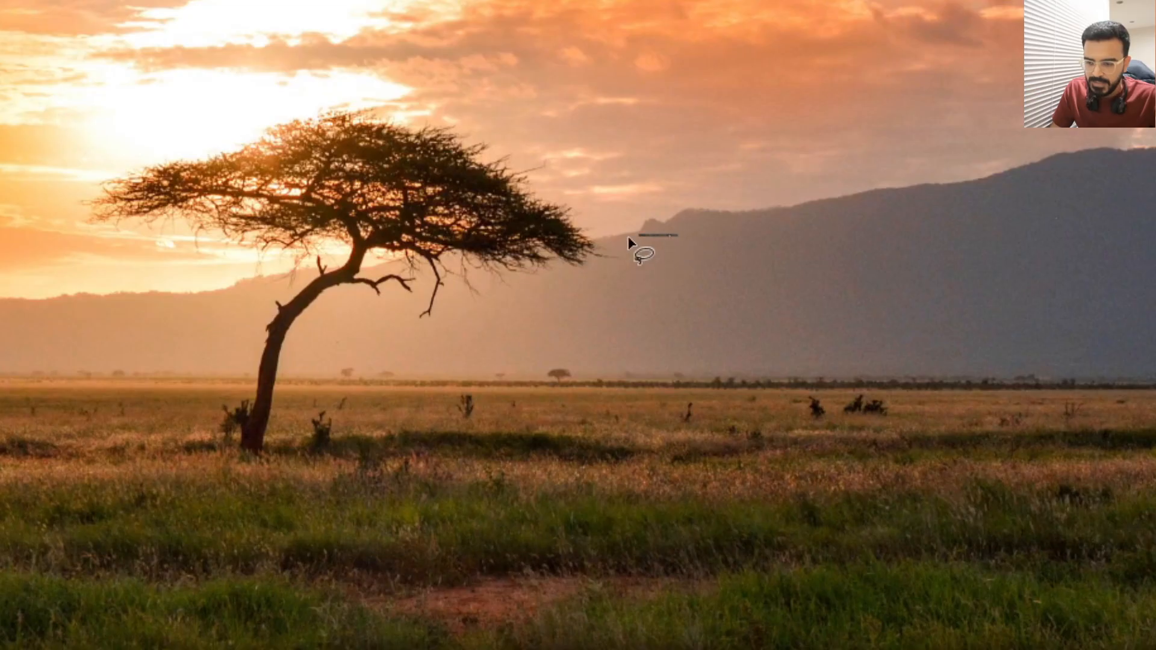
pyautogui.moveTo(630, 243)
pyautogui.mouseDown()
pyautogui.moveTo(593, 320)
pyautogui.moveTo(618, 448)
pyautogui.moveTo(641, 472)
pyautogui.moveTo(716, 430)
pyautogui.moveTo(778, 448)
pyautogui.moveTo(794, 479)
pyautogui.moveTo(870, 469)
pyautogui.moveTo(865, 351)
pyautogui.moveTo(780, 246)
pyautogui.moveTo(671, 230)
pyautogui.mouseUp()
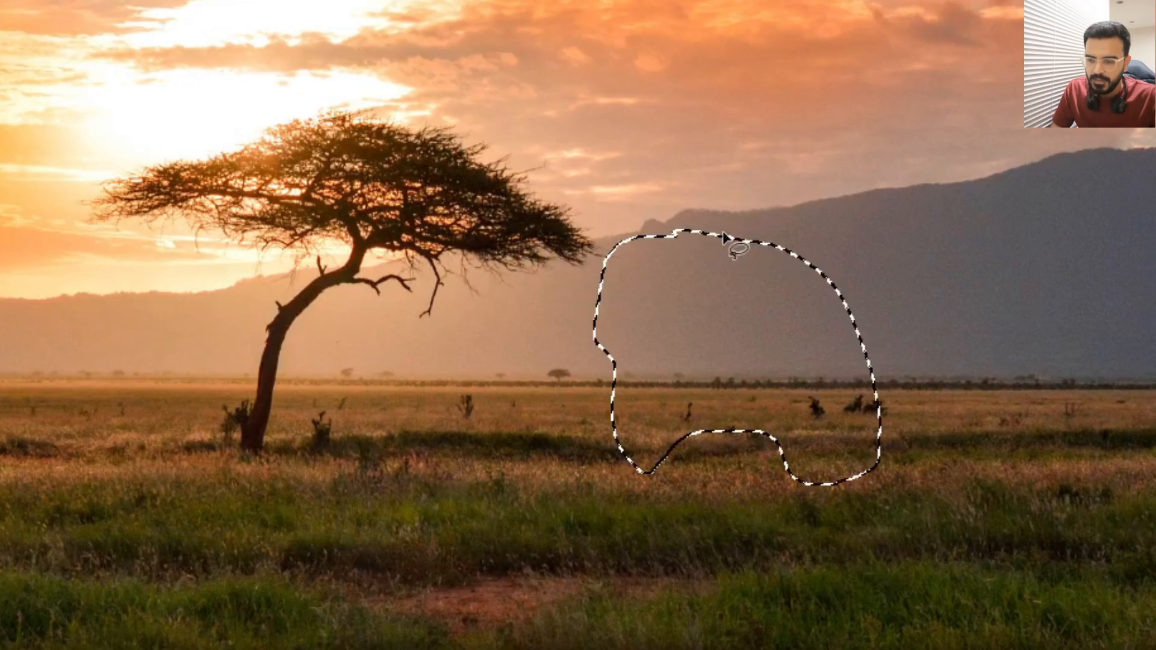
pyautogui.click(473, 101)
pyautogui.write('gi')
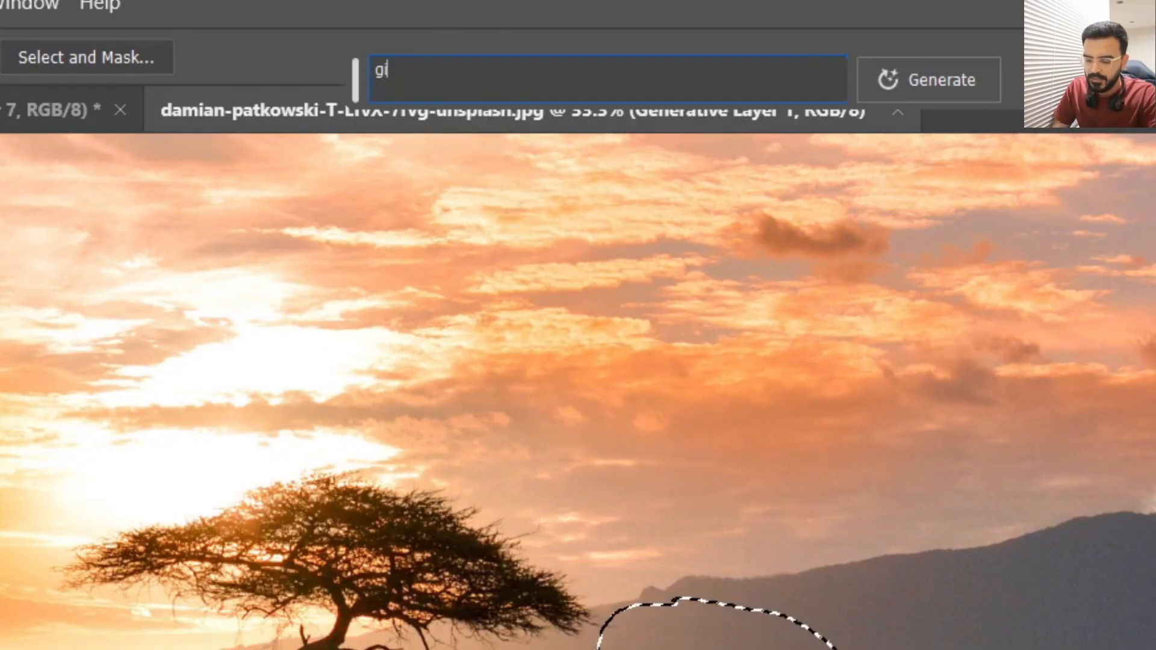
pyautogui.write('raffe')
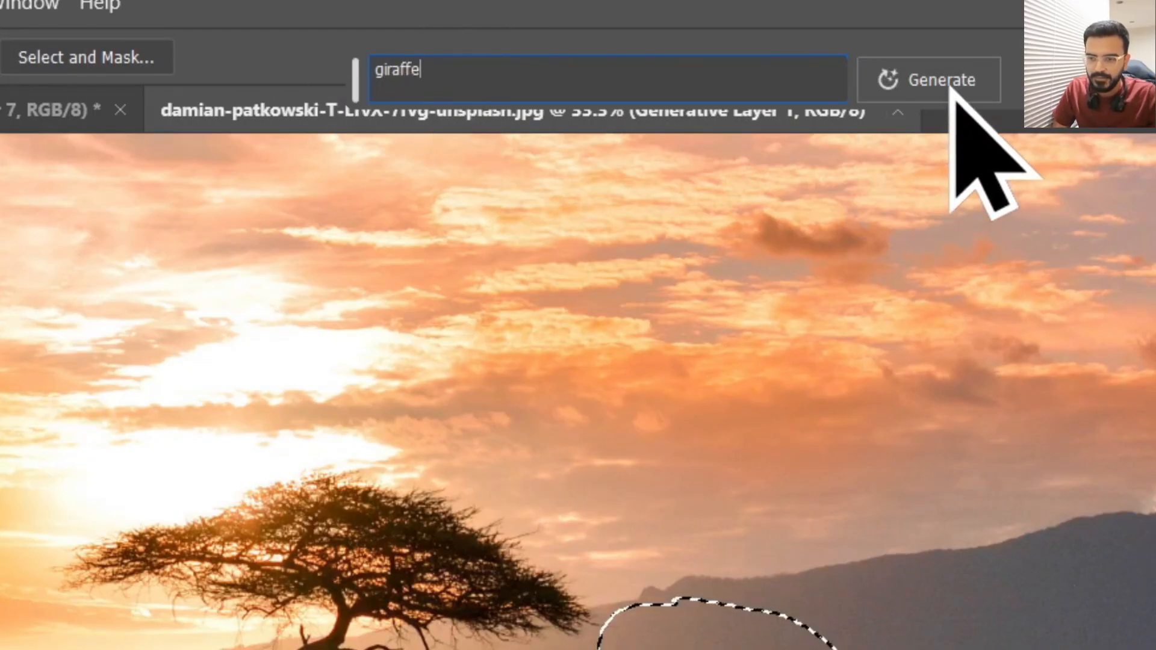
pyautogui.click(951, 85)
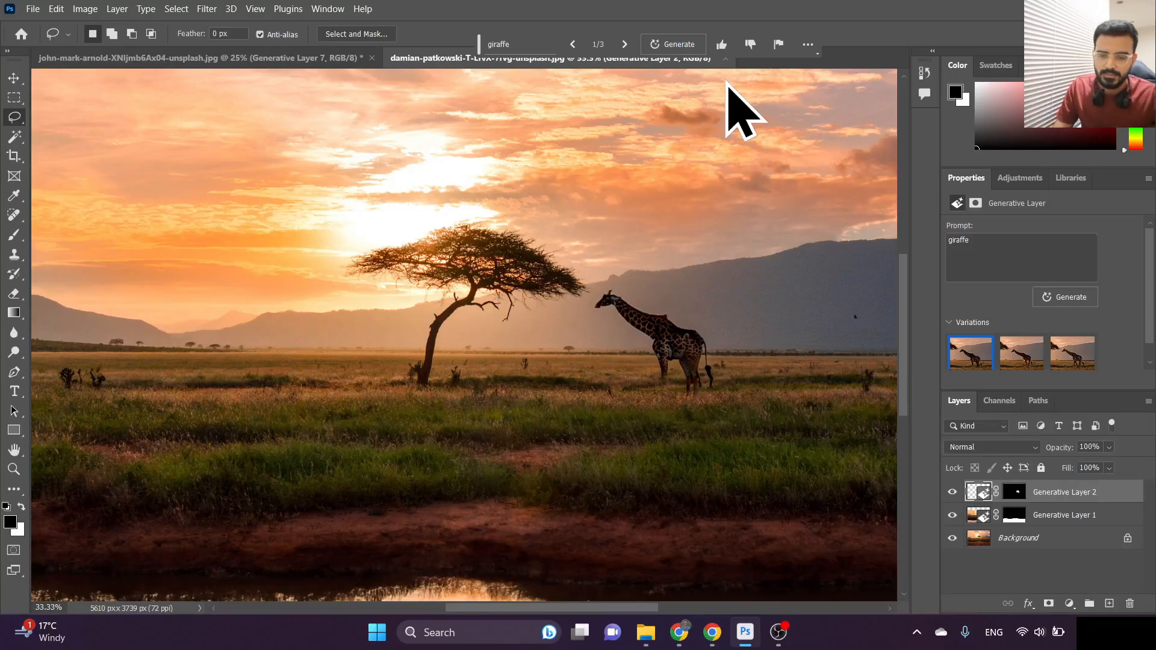
# - Compare the three giraffe variations up close and in the full photo, and return to the first one
pyautogui.hotkey('ctrl', '-')
pyautogui.hotkey('ctrl', '-')
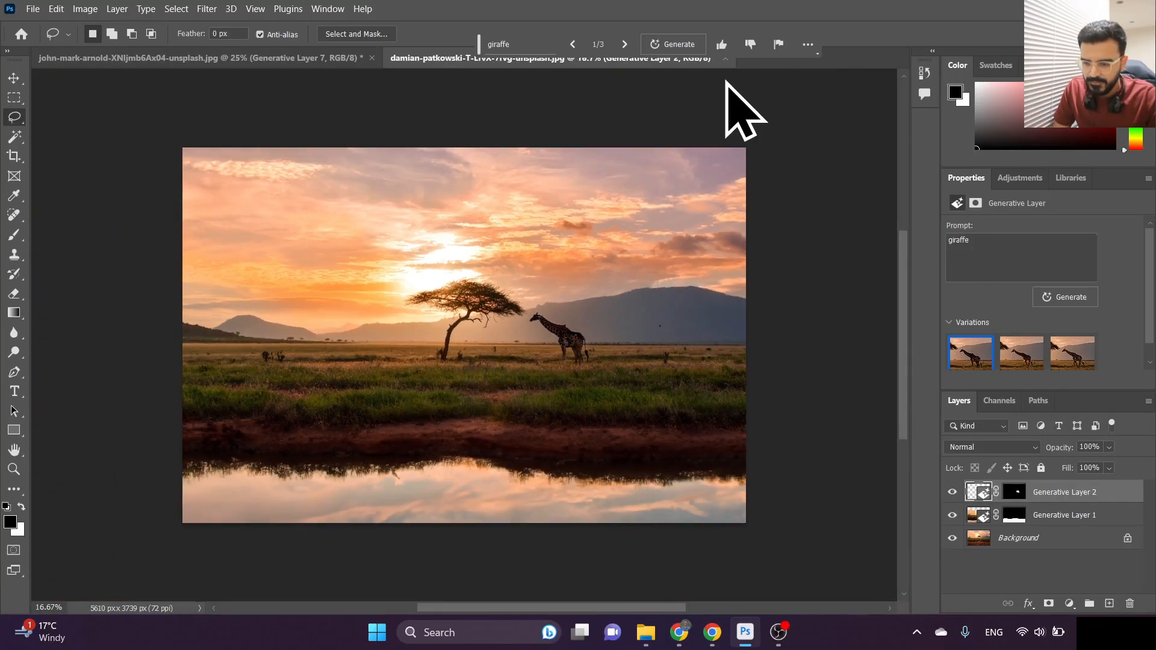
pyautogui.hotkey('ctrl', '+')
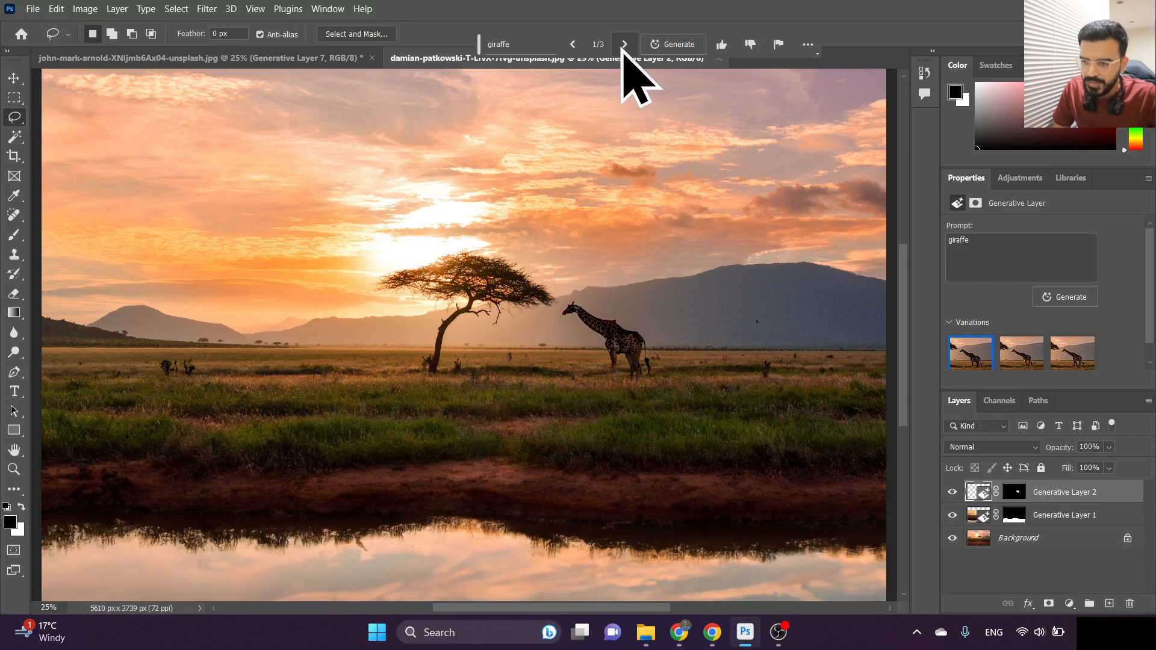
pyautogui.click(625, 46)
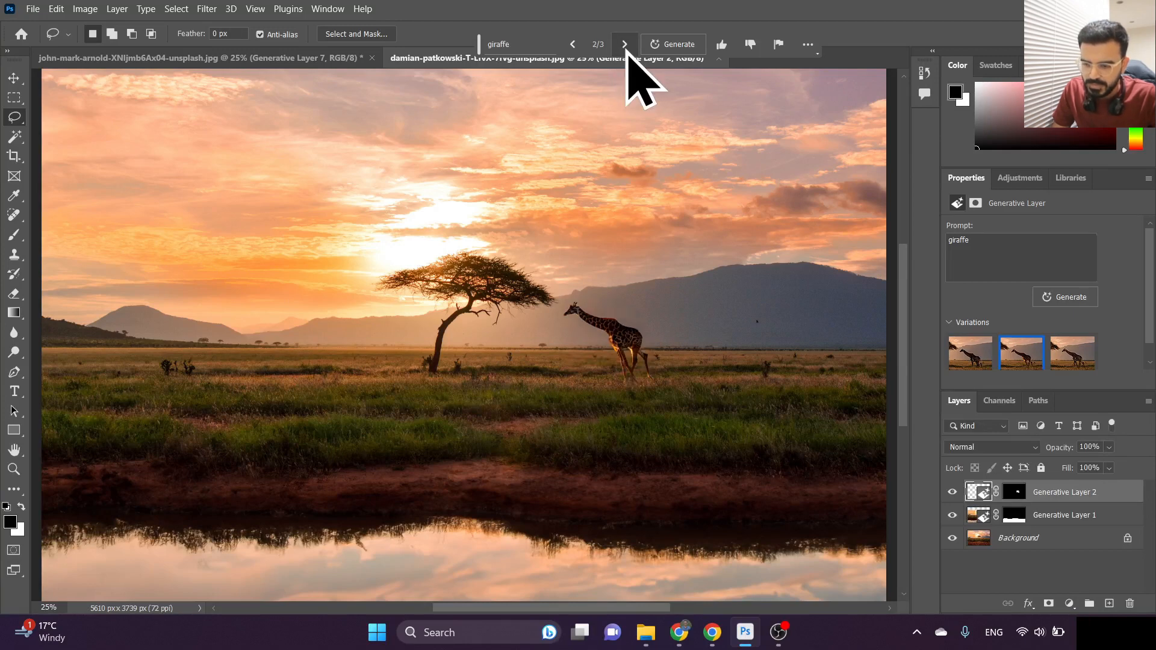
pyautogui.click(625, 46)
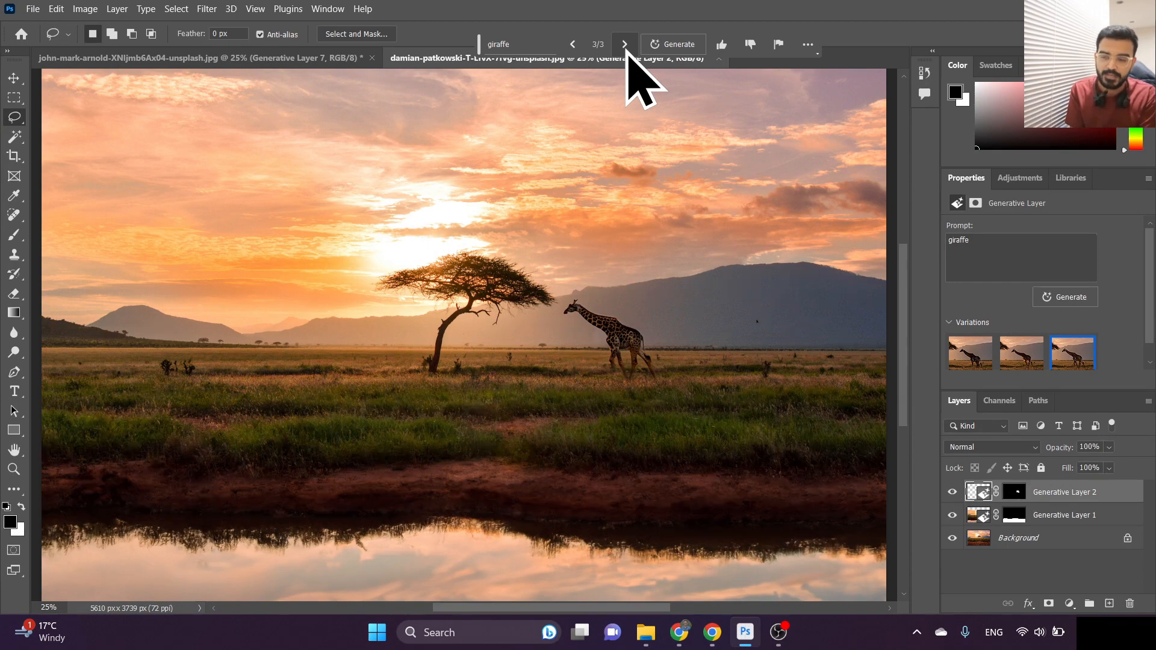
pyautogui.click(573, 44)
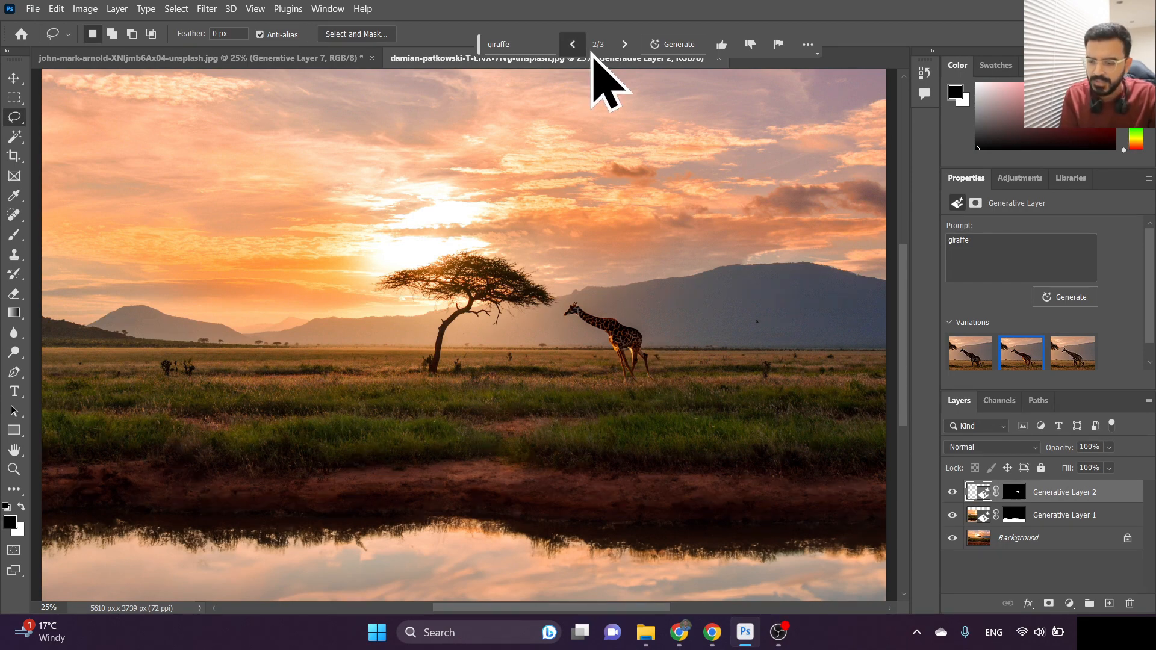
pyautogui.click(573, 44)
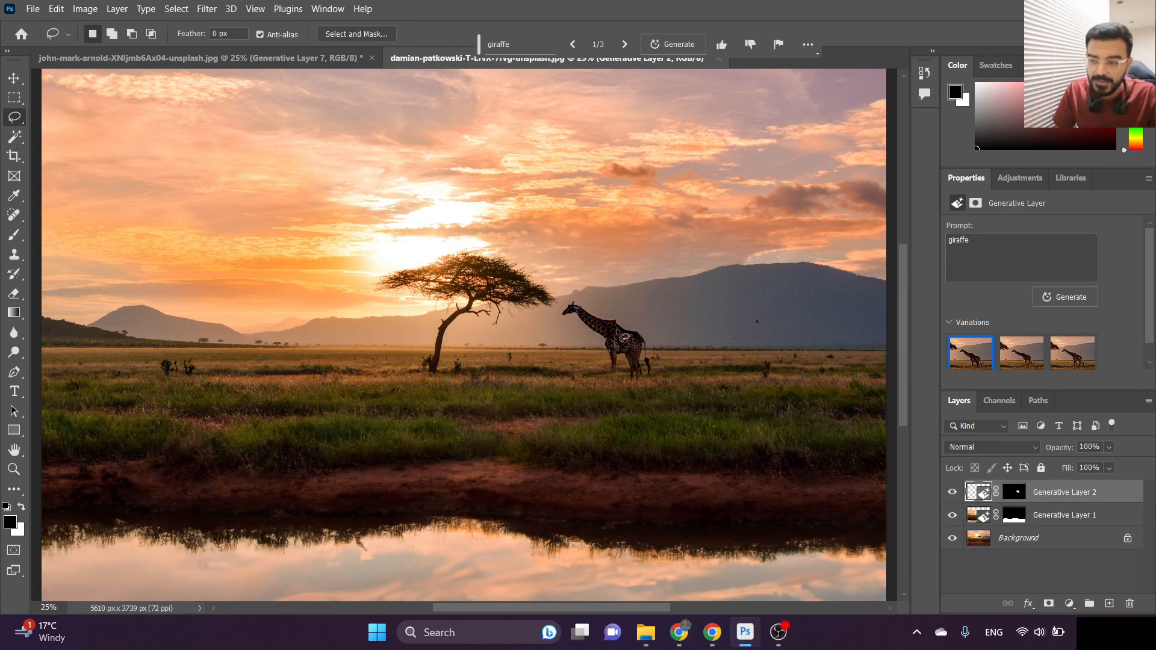
pyautogui.hscroll(2, 615, 329)
pyautogui.hscroll(-2, 612, 328)
pyautogui.hotkey('ctrl', '-')
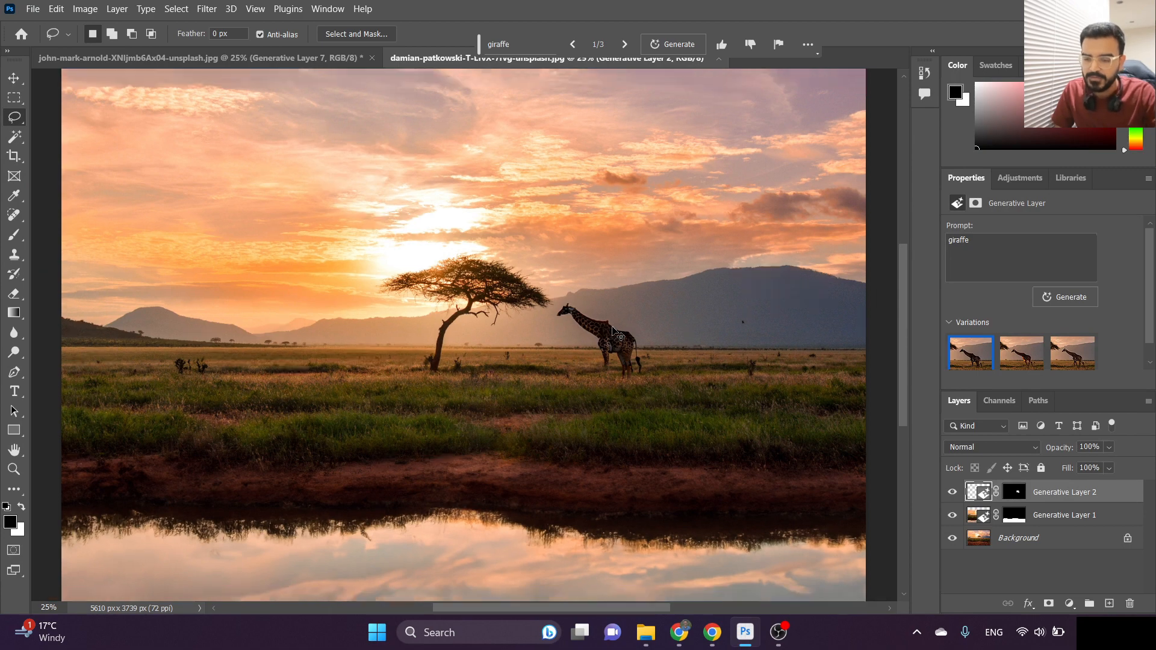
pyautogui.hotkey('ctrl', '-')
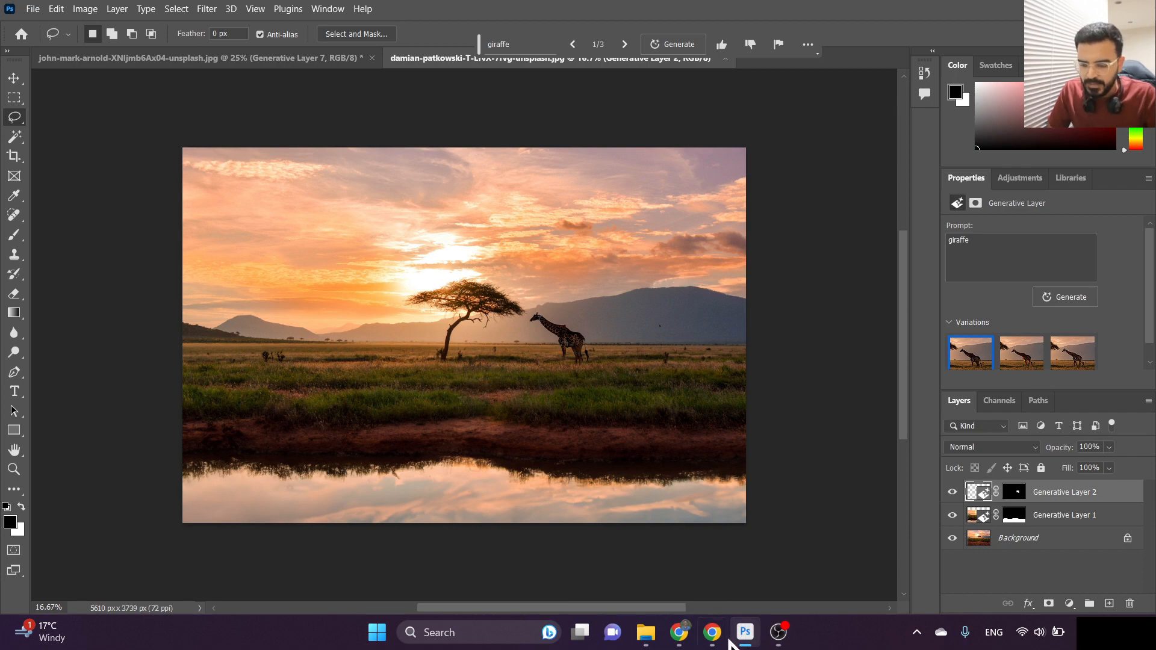
# - View the starry night tree silhouette photo on Unsplash in Chrome, and open its Desktop copy in Photoshop
pyautogui.click(729, 637)
pyautogui.click(625, 15)
pyautogui.click(469, 12)
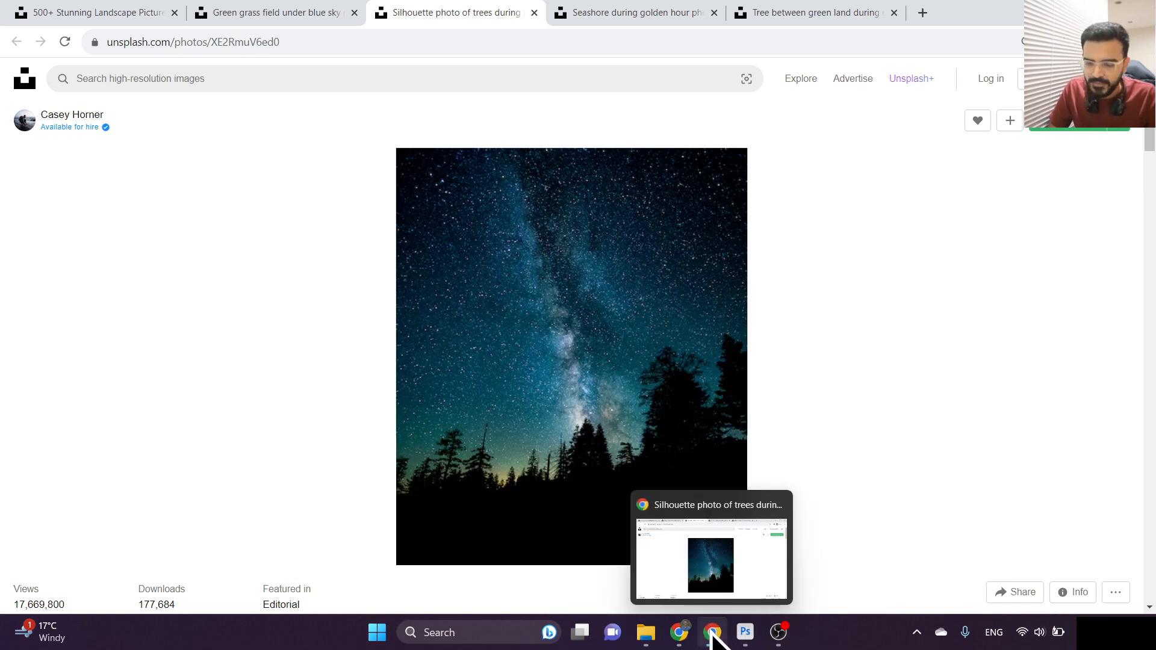
pyautogui.click(745, 633)
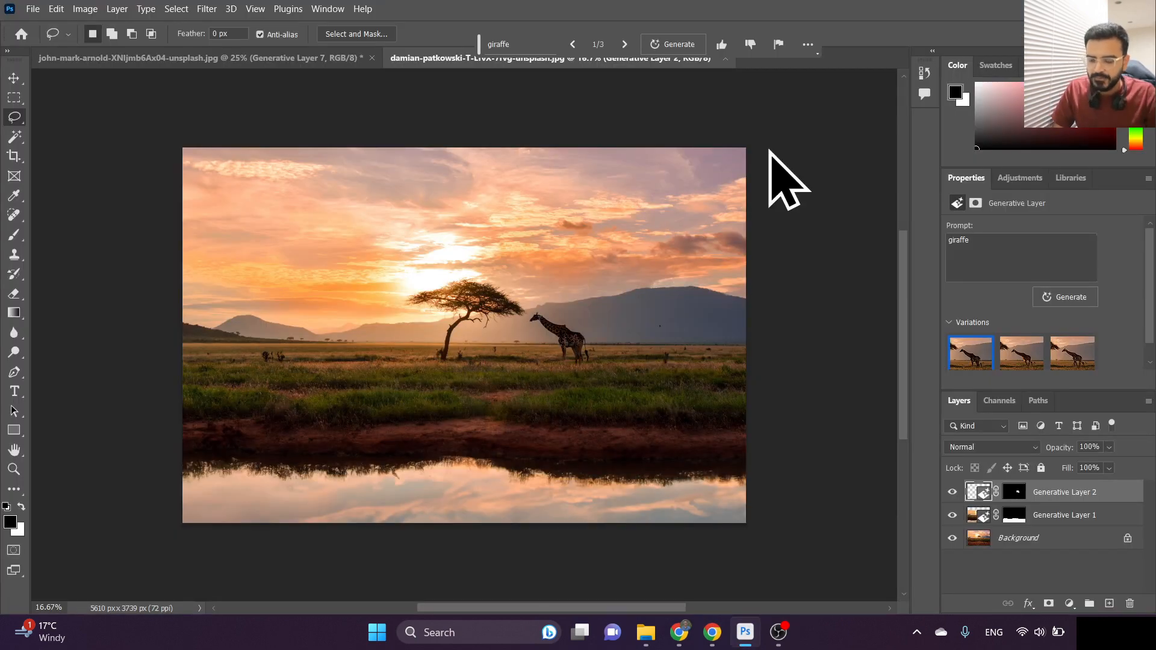
pyautogui.hotkey('ctrl', 'o')
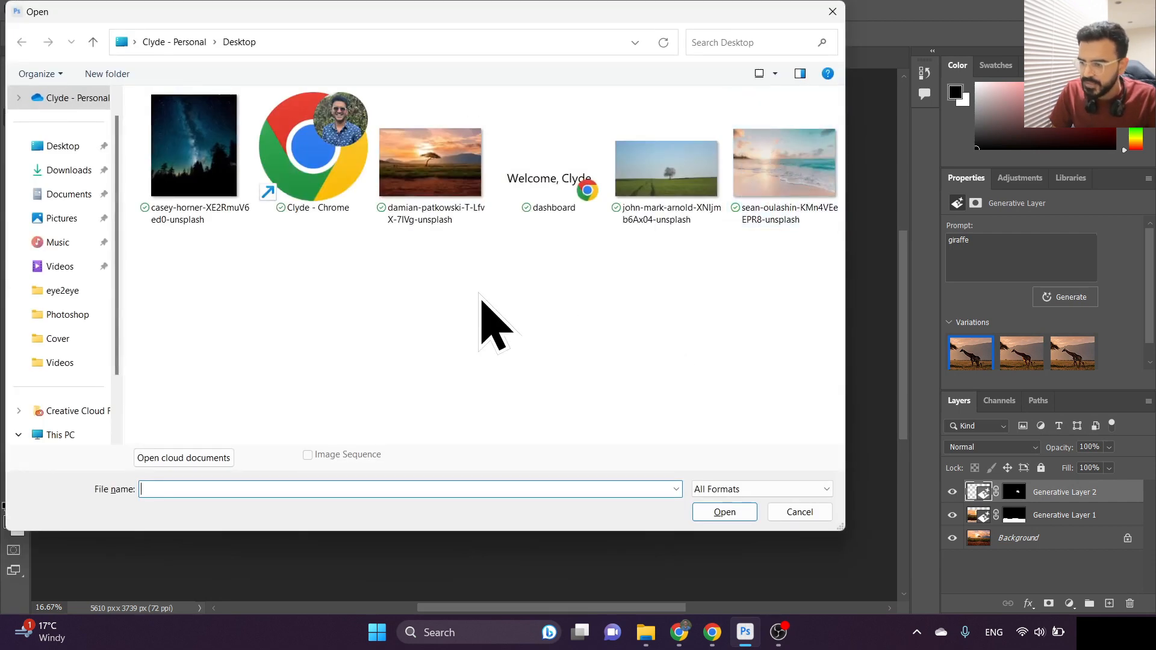
pyautogui.doubleClick(184, 190)
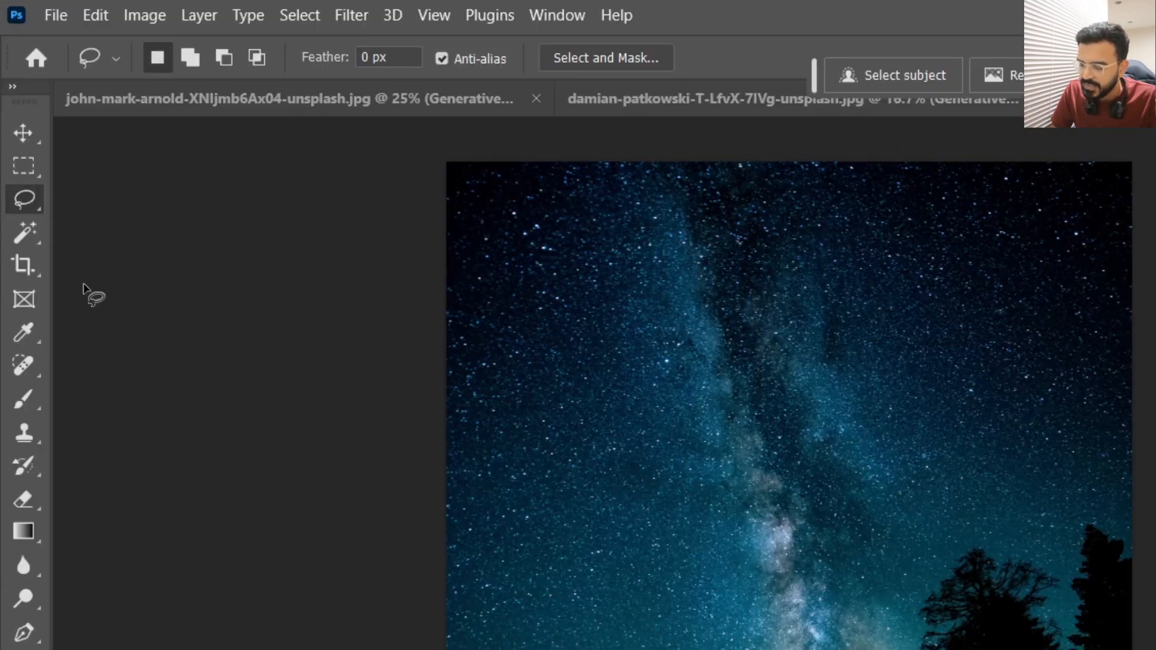
# - Select the black tree silhouettes and ground beneath the starry sky with the Object Selection tool
pyautogui.press('w')
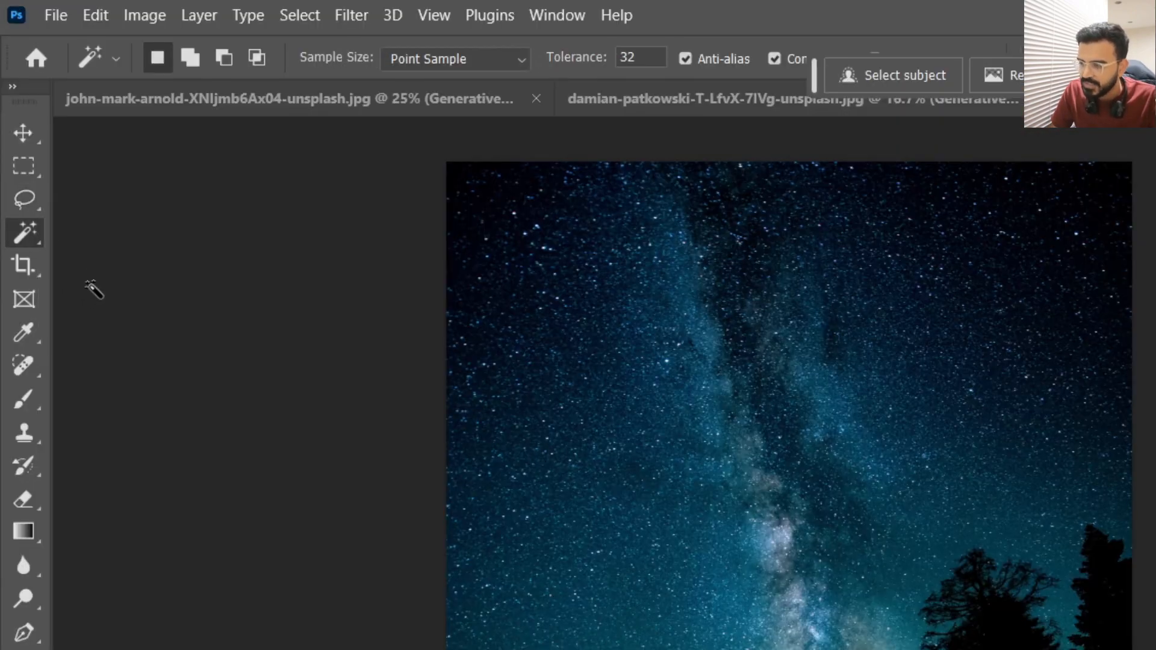
pyautogui.rightClick(33, 244)
pyautogui.click(160, 234)
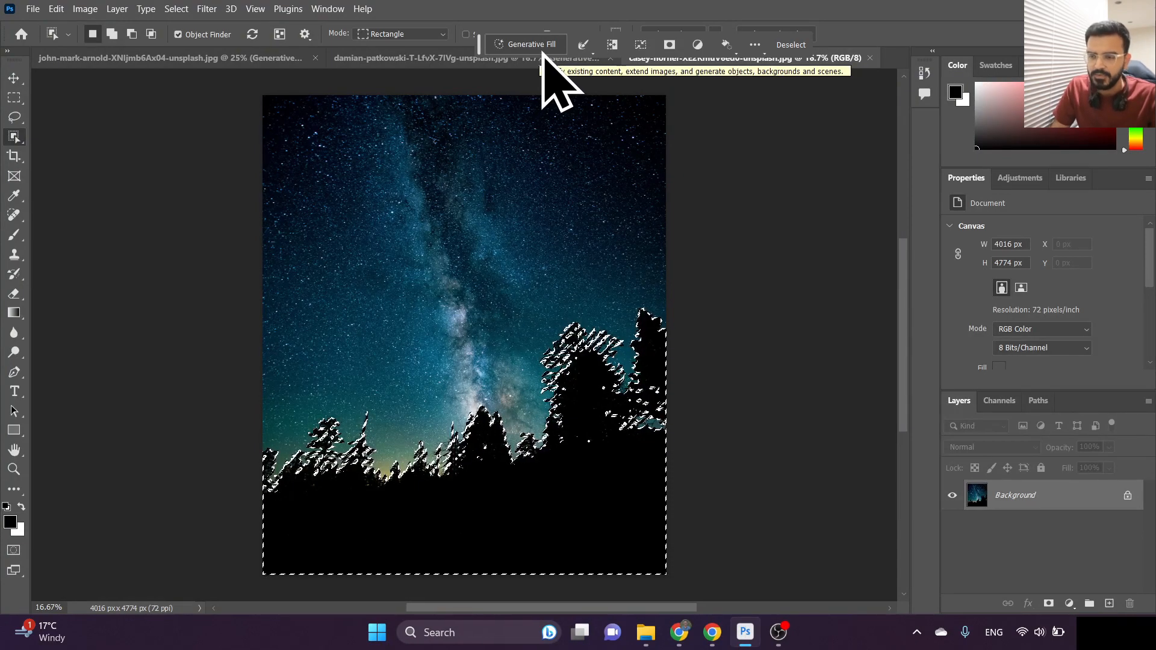
# - Replace the selected trees and ground using Generative Fill with an empty prompt, and show the second variation
pyautogui.click(542, 50)
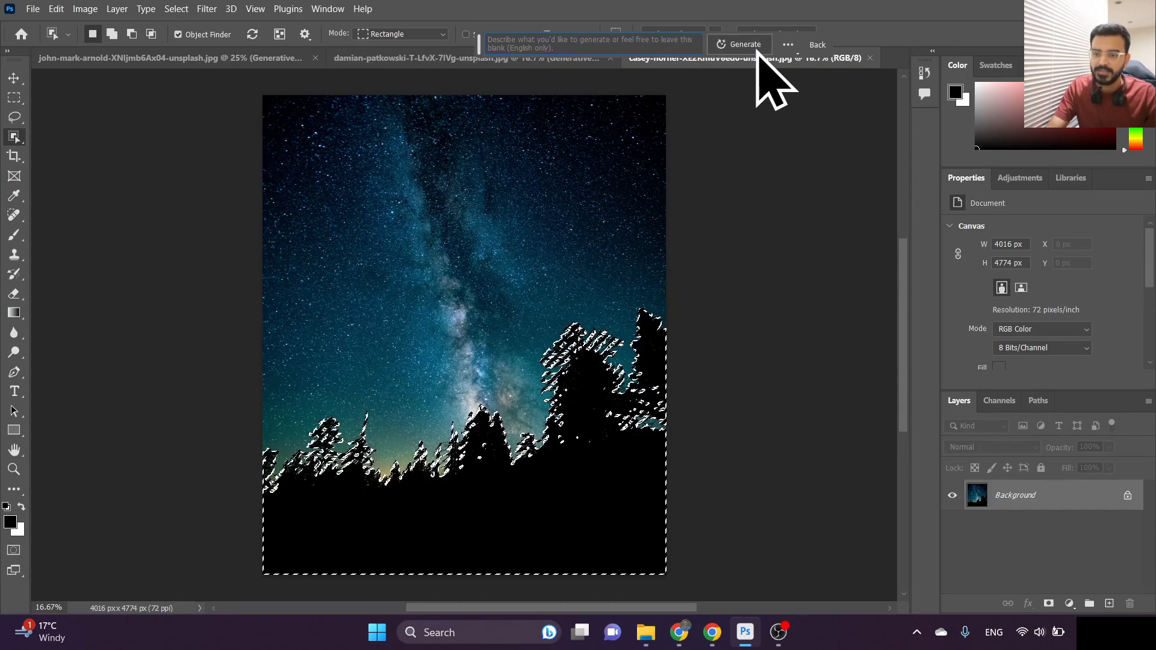
pyautogui.click(756, 48)
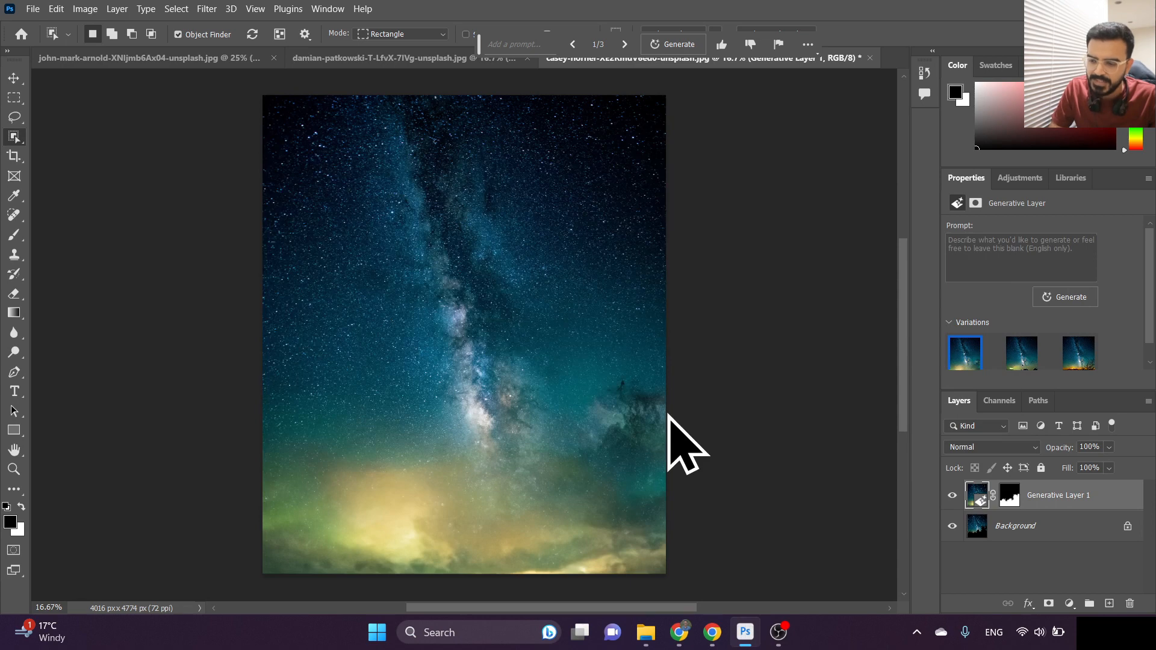
pyautogui.click(622, 49)
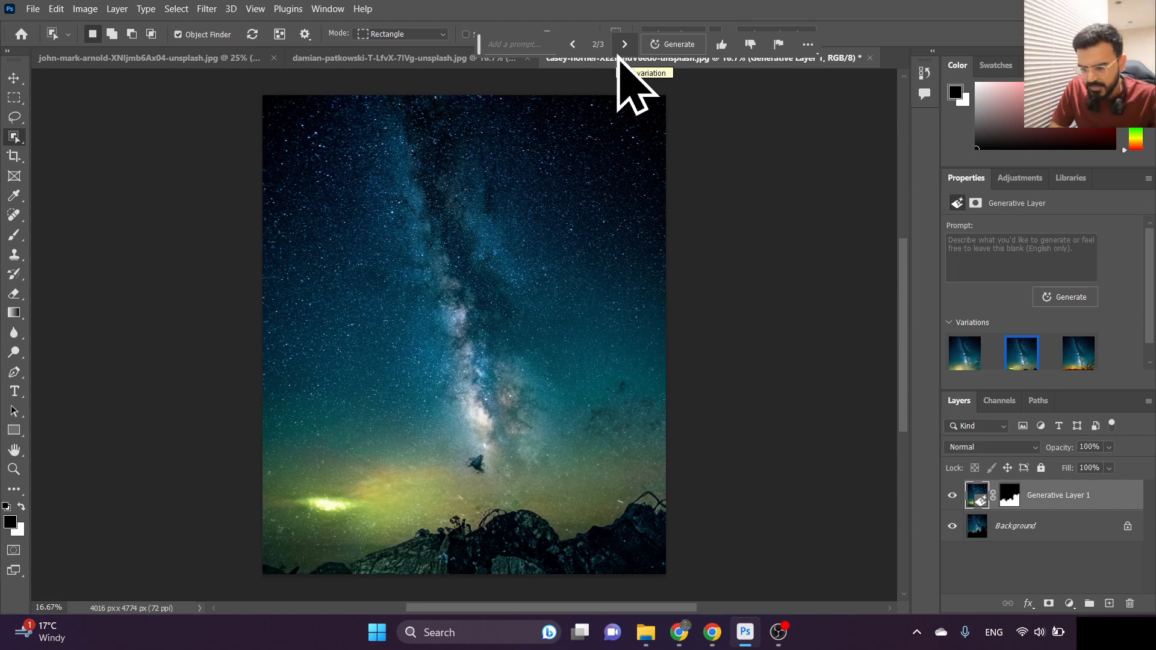
# - Show the third ground variation of the night-sky photo, and hide Generative Layer 1
pyautogui.click(618, 52)
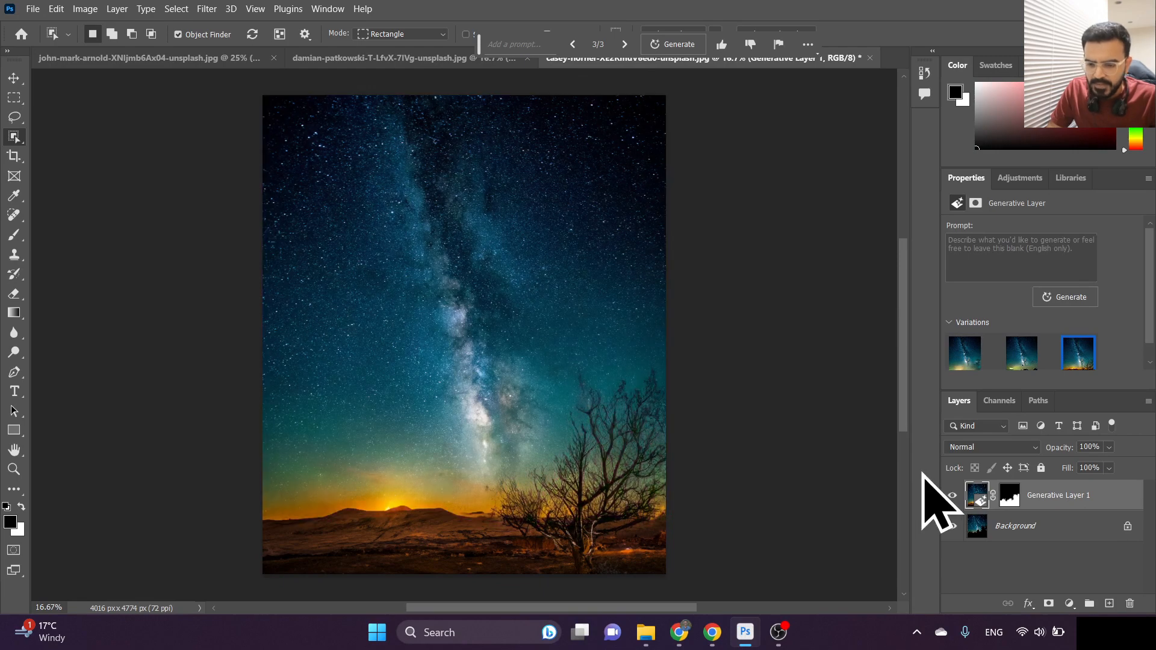
pyautogui.click(953, 501)
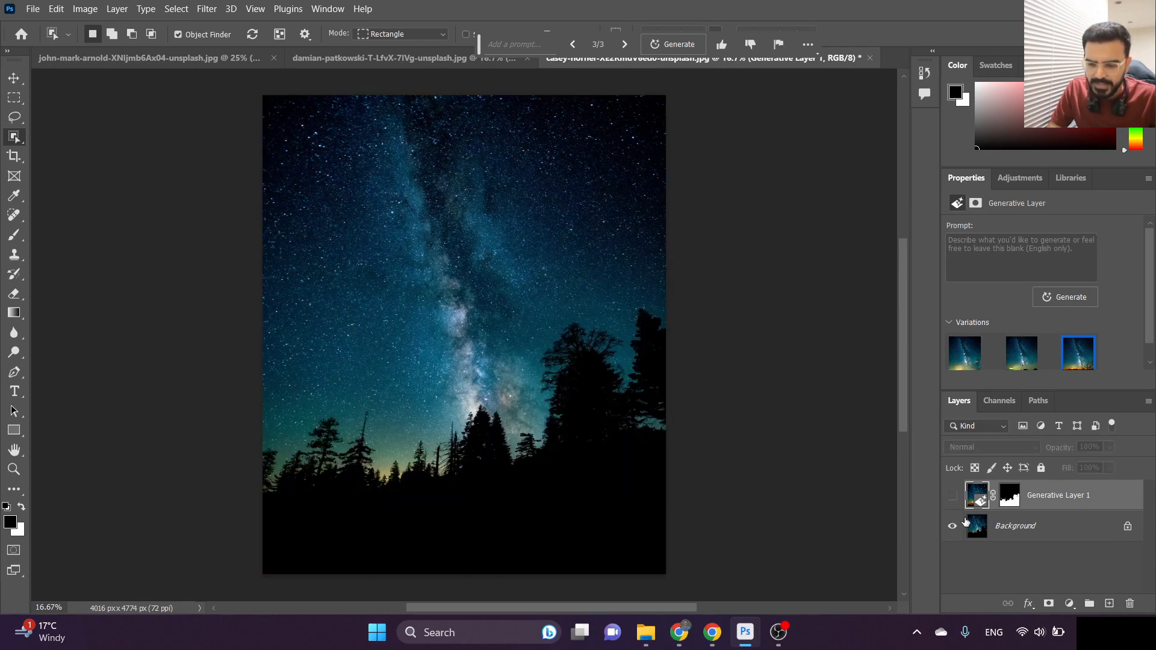
# - Select the starry sky on the Background layer with the Object Selection tool and replace it using Generative Fill with an empty prompt
pyautogui.click(1029, 536)
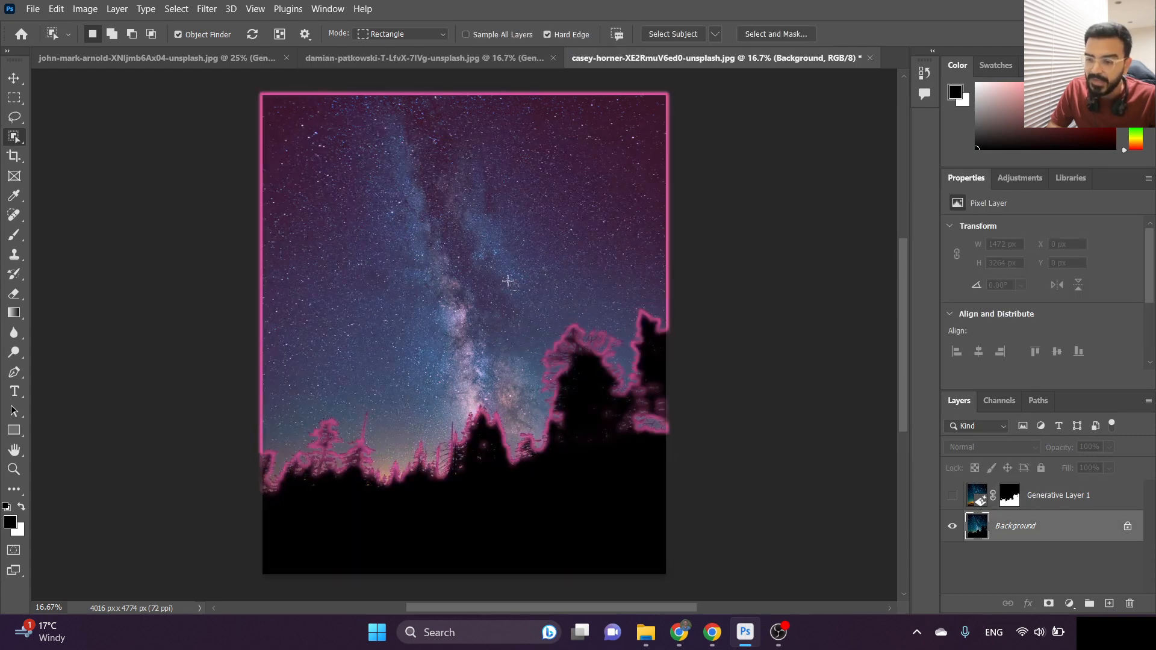
pyautogui.click(639, 78)
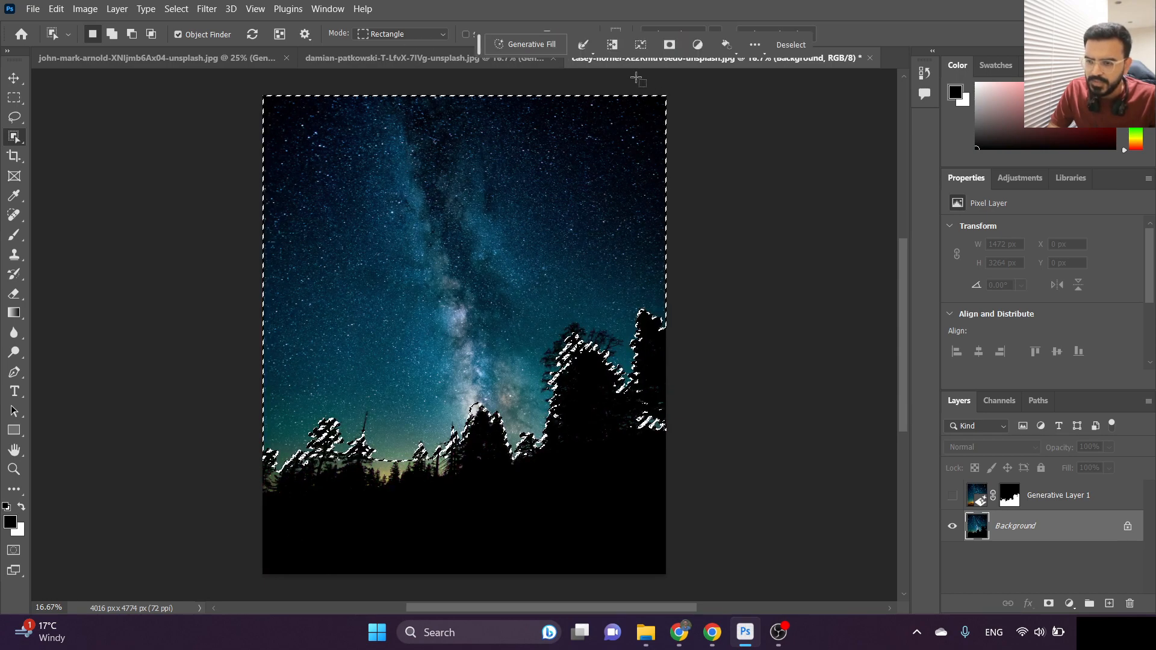
pyautogui.click(532, 45)
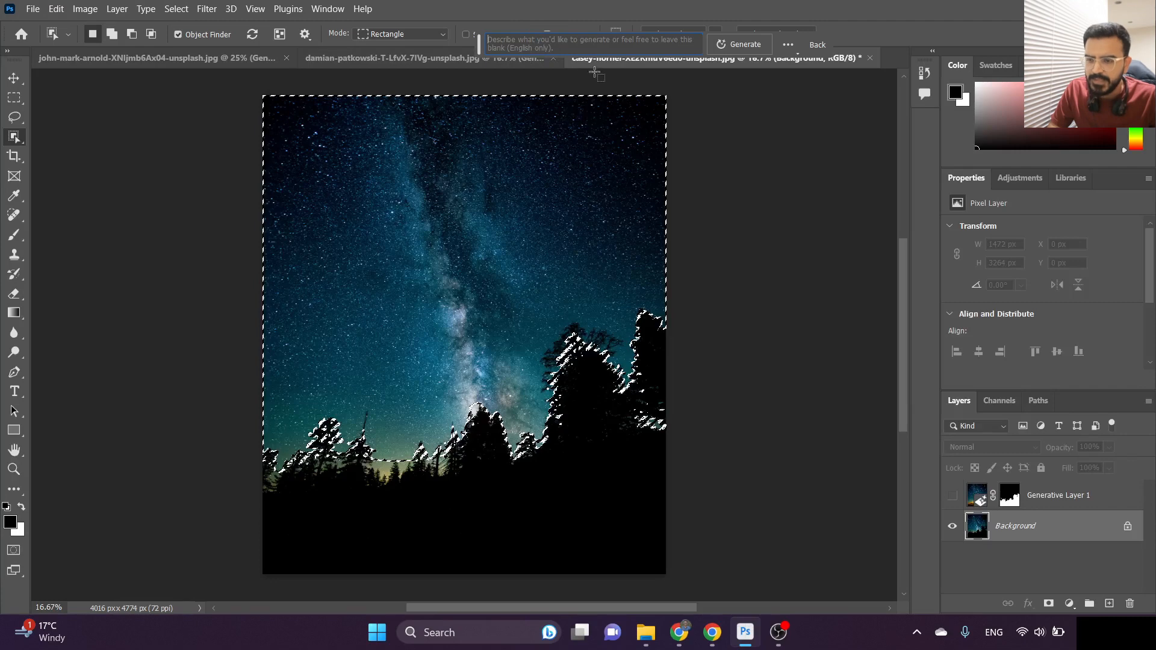
pyautogui.click(747, 47)
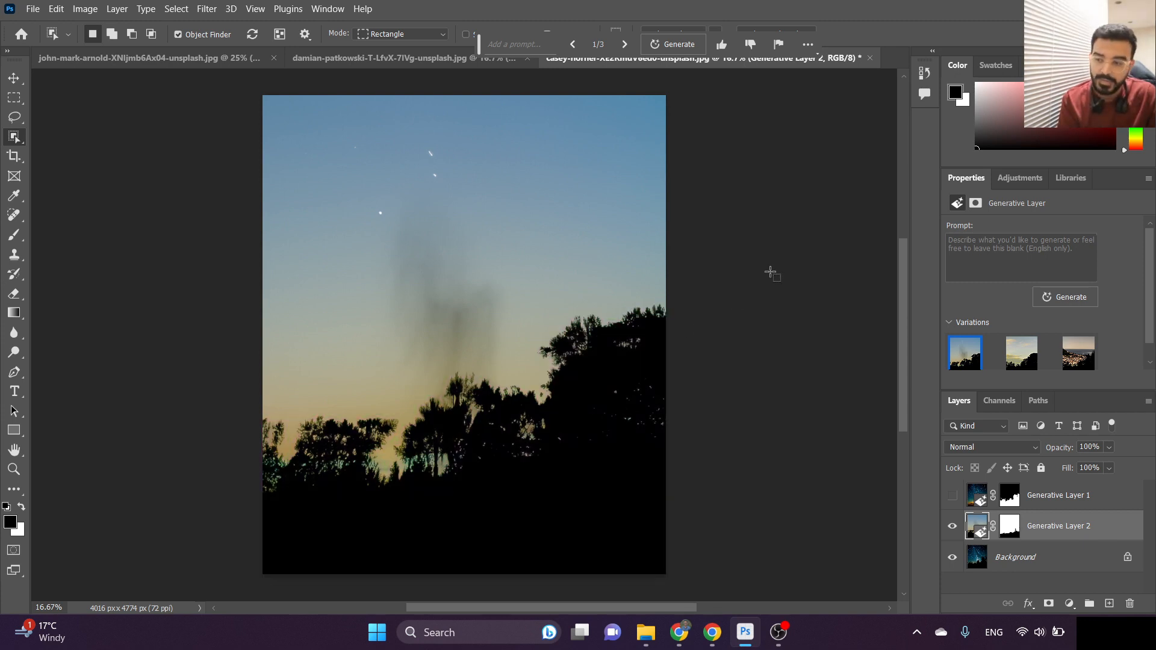
# - Compare the three sky variations, return to the second one, and hide Generative Layer 2
pyautogui.click(624, 47)
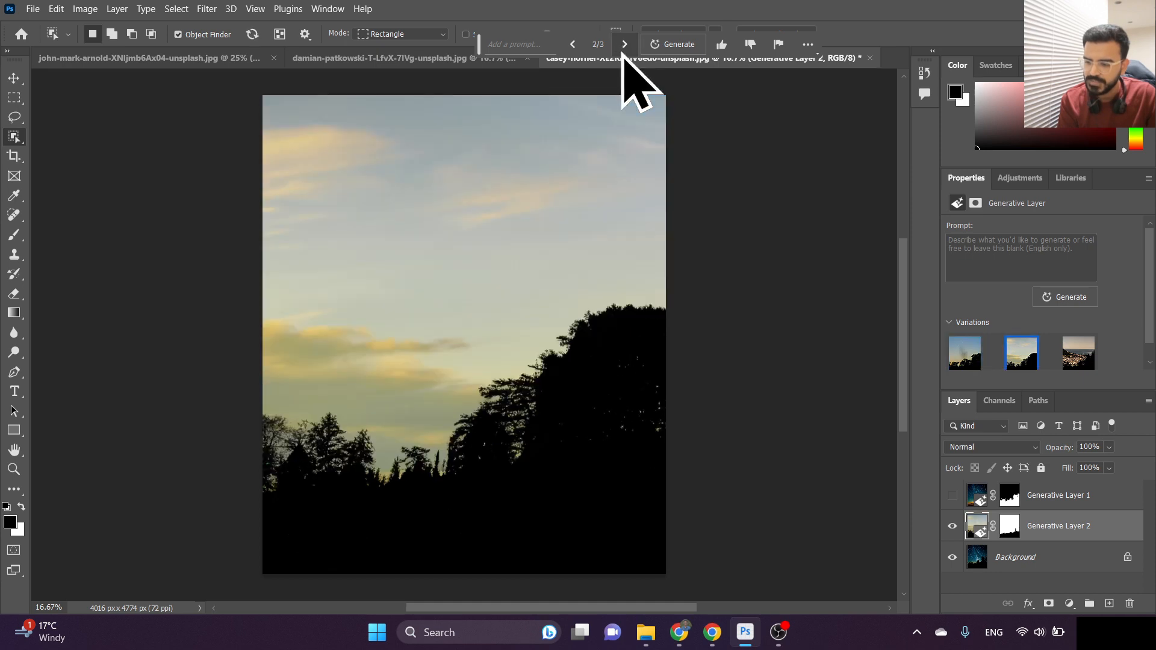
pyautogui.click(624, 46)
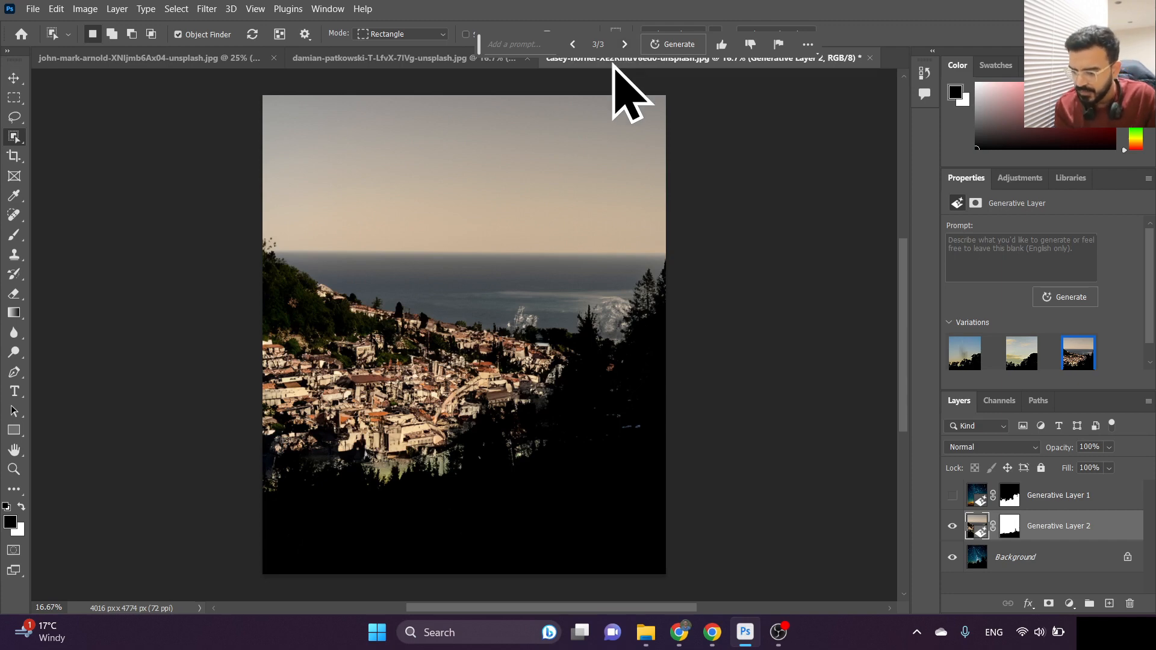
pyautogui.click(573, 44)
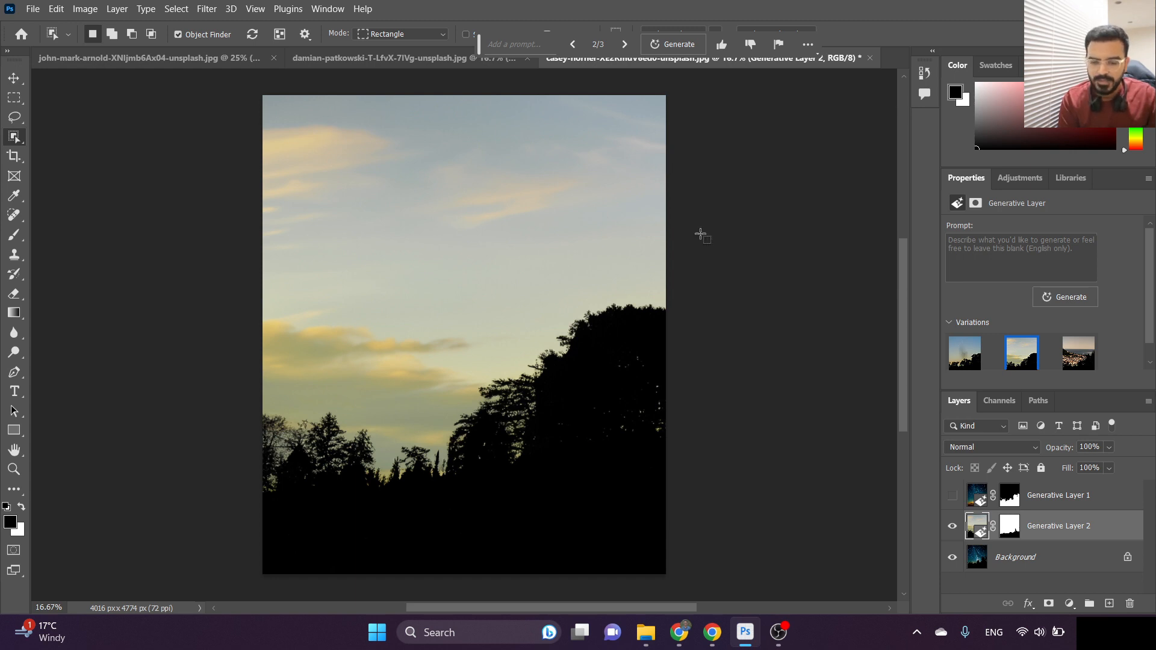
pyautogui.click(952, 528)
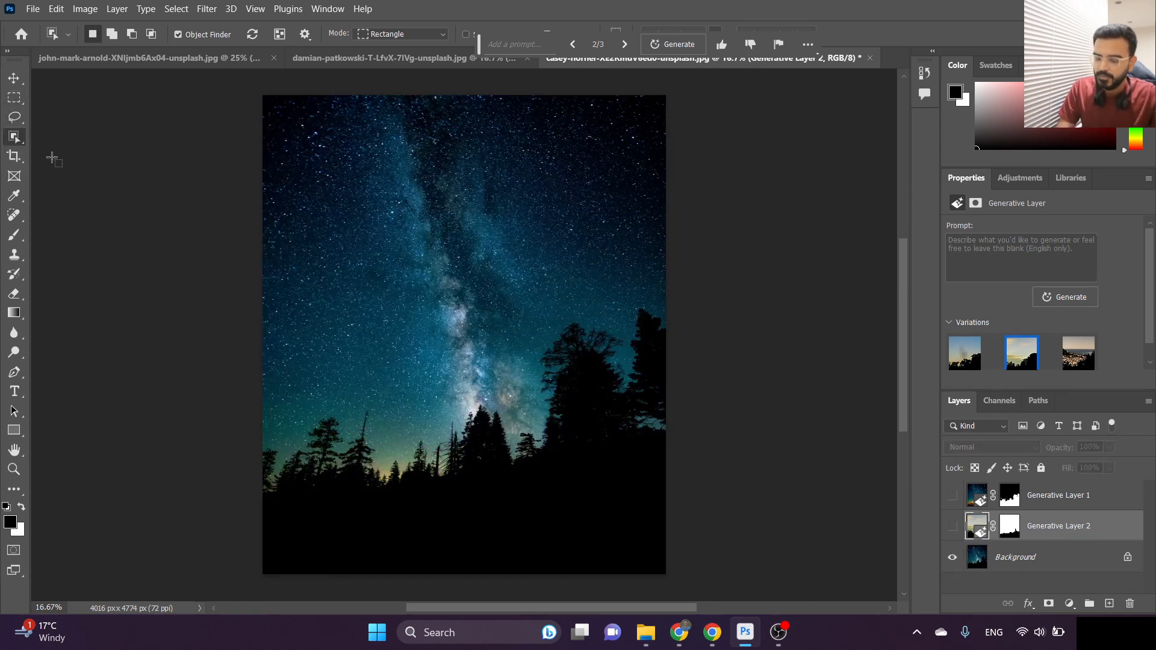
# - Crop off most of the black ground at the bottom of the photo, leaving about 4016 x 3946 px
pyautogui.press('c')
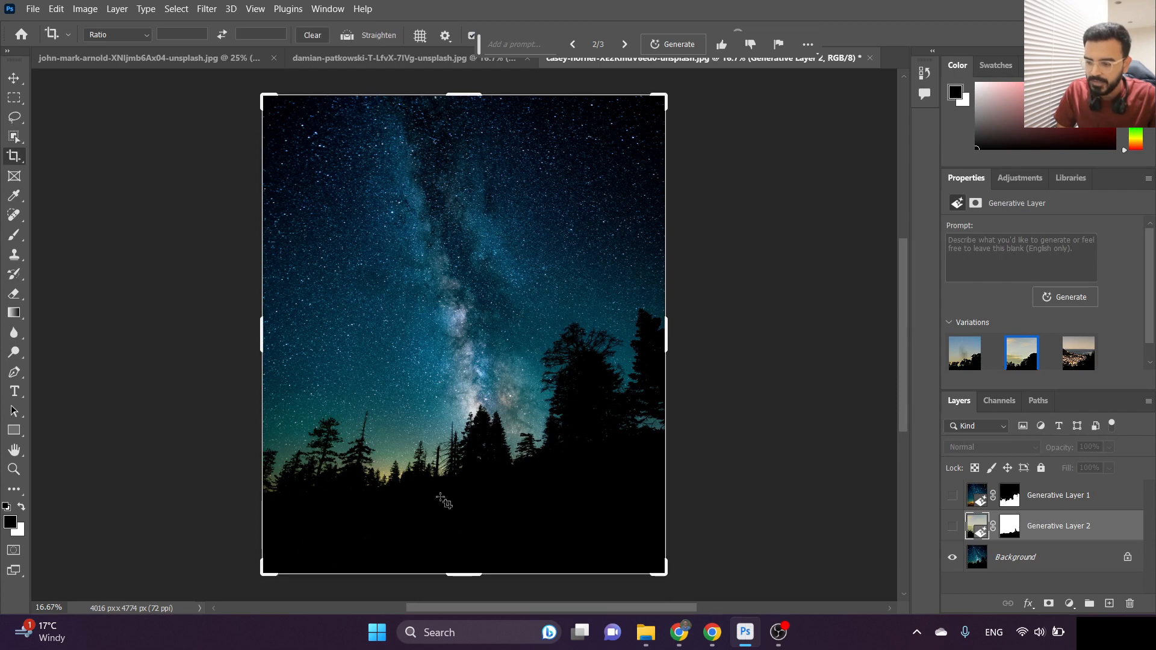
pyautogui.moveTo(460, 570); pyautogui.dragTo(489, 532)
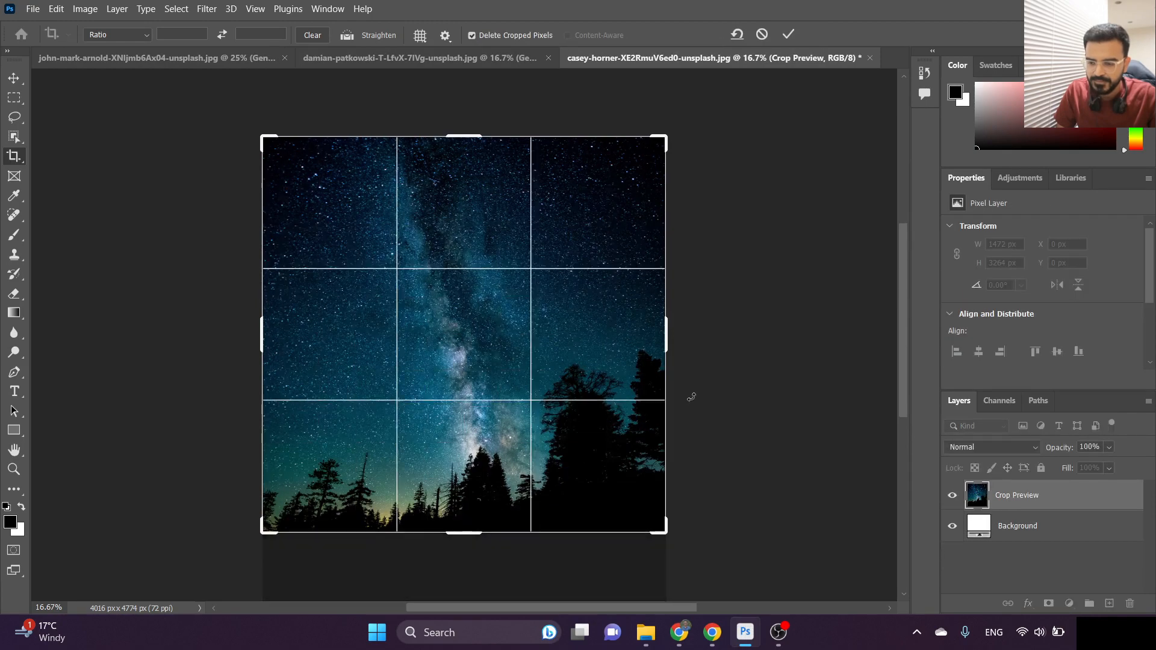
pyautogui.press('Return')
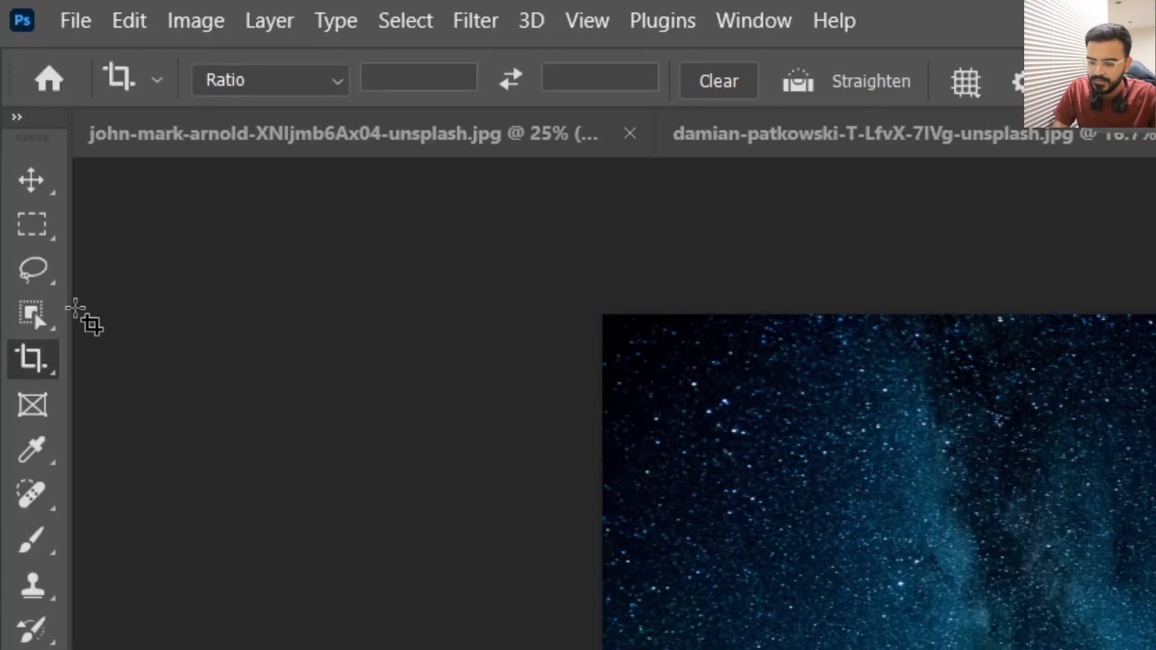
# - Outline the tree silhouettes and ground with the Lasso tool and replace them using Generative Fill with the prompt "mountains"
pyautogui.press('l')
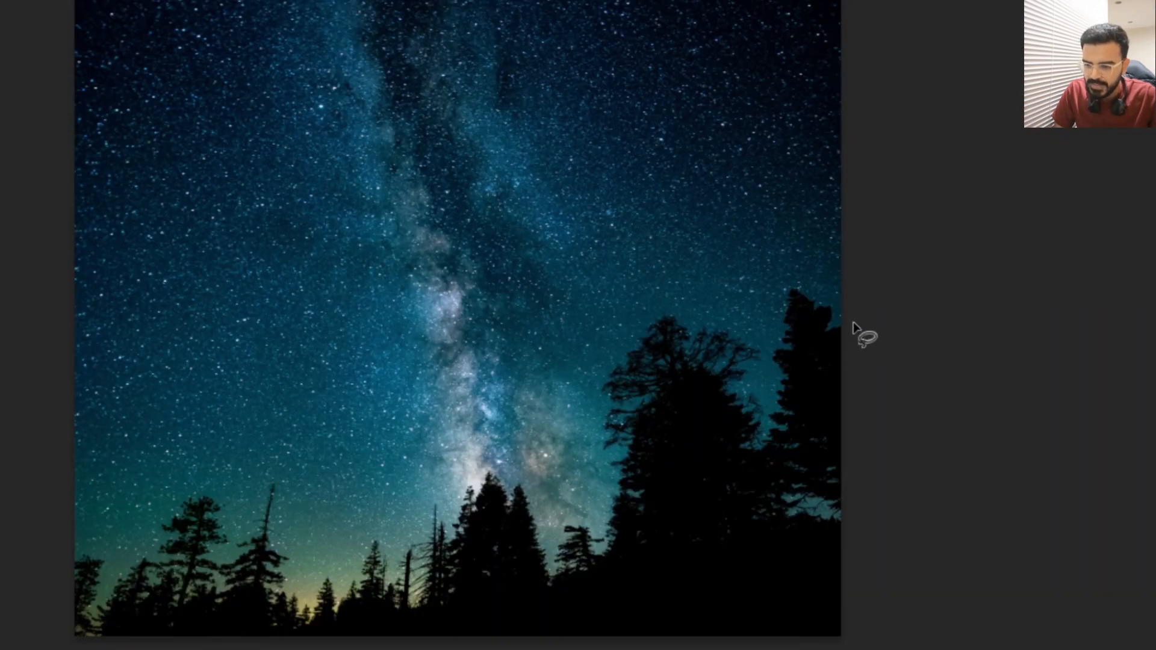
pyautogui.moveTo(859, 330)
pyautogui.mouseDown()
pyautogui.moveTo(795, 276)
pyautogui.moveTo(735, 316)
pyautogui.moveTo(665, 310)
pyautogui.moveTo(584, 384)
pyautogui.moveTo(482, 402)
pyautogui.moveTo(382, 439)
pyautogui.moveTo(281, 388)
pyautogui.moveTo(230, 427)
pyautogui.moveTo(150, 366)
pyautogui.moveTo(95, 385)
pyautogui.moveTo(73, 401)
pyautogui.moveTo(74, 641)
pyautogui.moveTo(685, 638)
pyautogui.moveTo(1021, 620)
pyautogui.moveTo(1096, 459)
pyautogui.moveTo(1130, 325)
pyautogui.moveTo(1132, 337)
pyautogui.mouseUp()
pyautogui.click(463, 63)
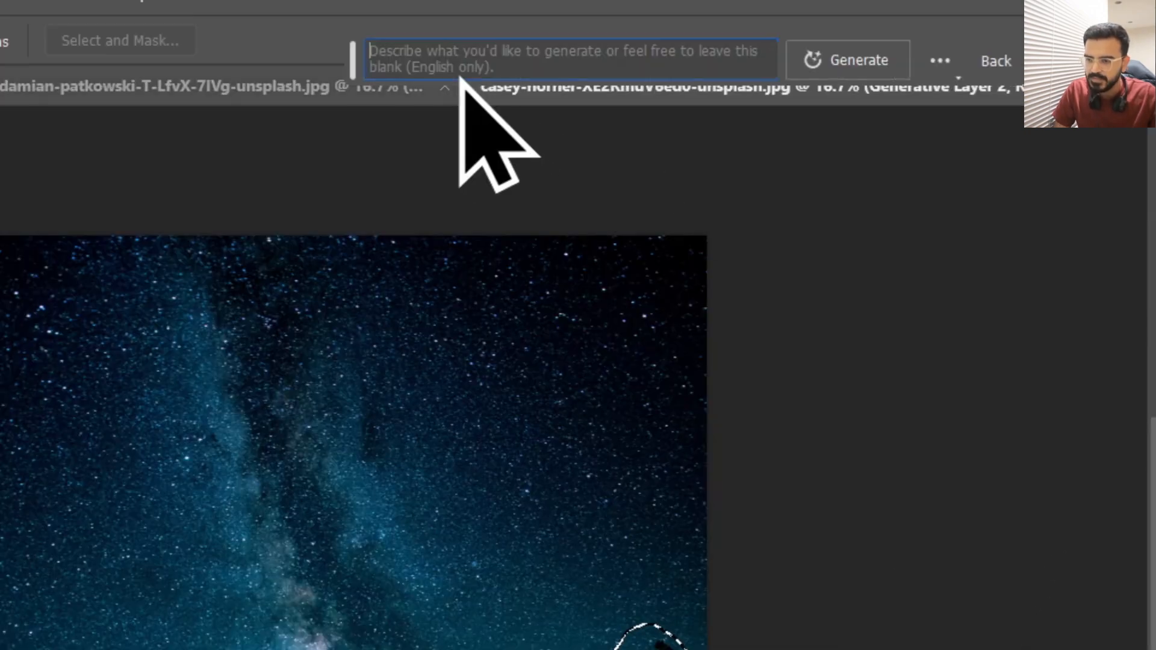
pyautogui.write('mountains')
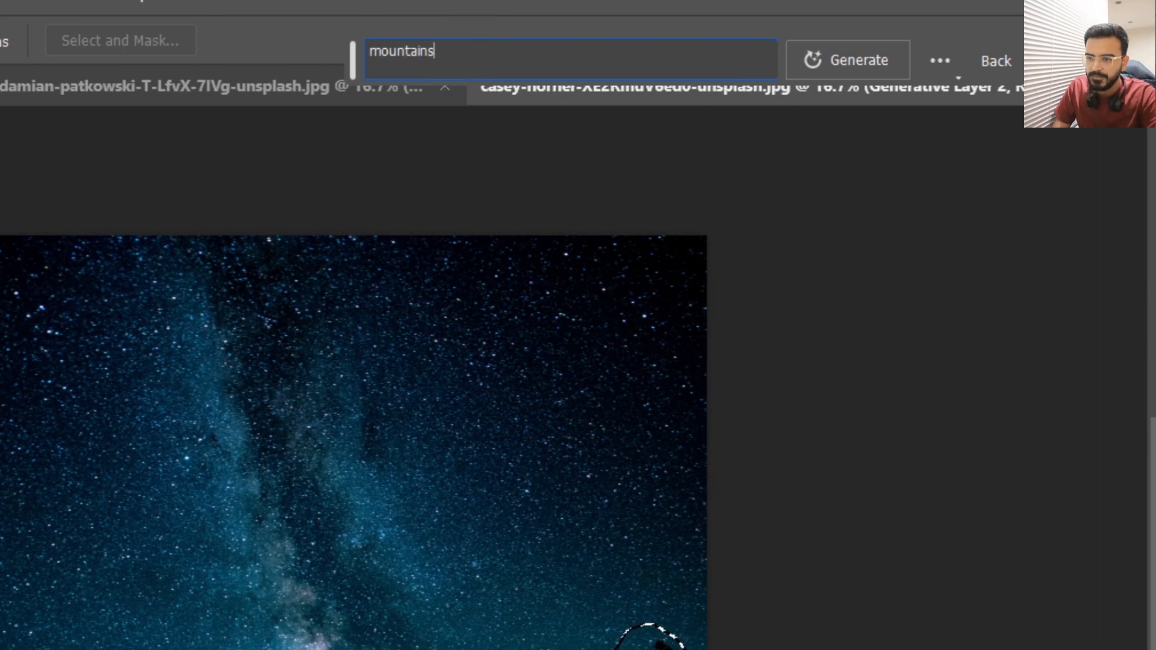
pyautogui.click(867, 59)
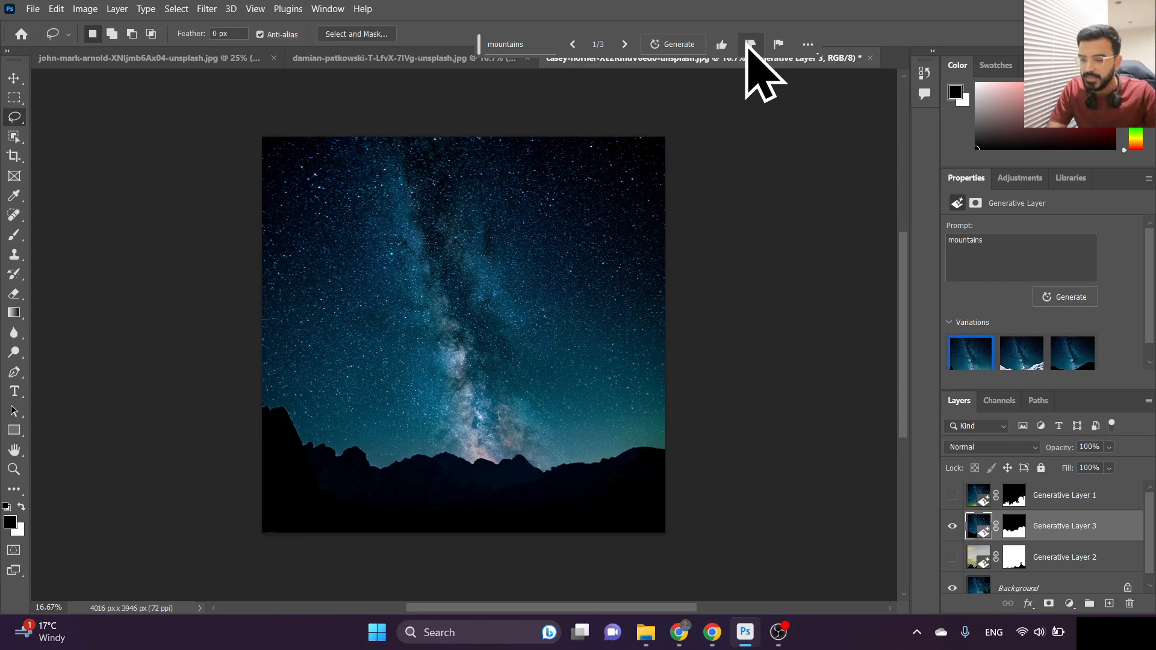
# - Compare the three mountain variations and return to the second one with the snowy peaks
pyautogui.click(625, 45)
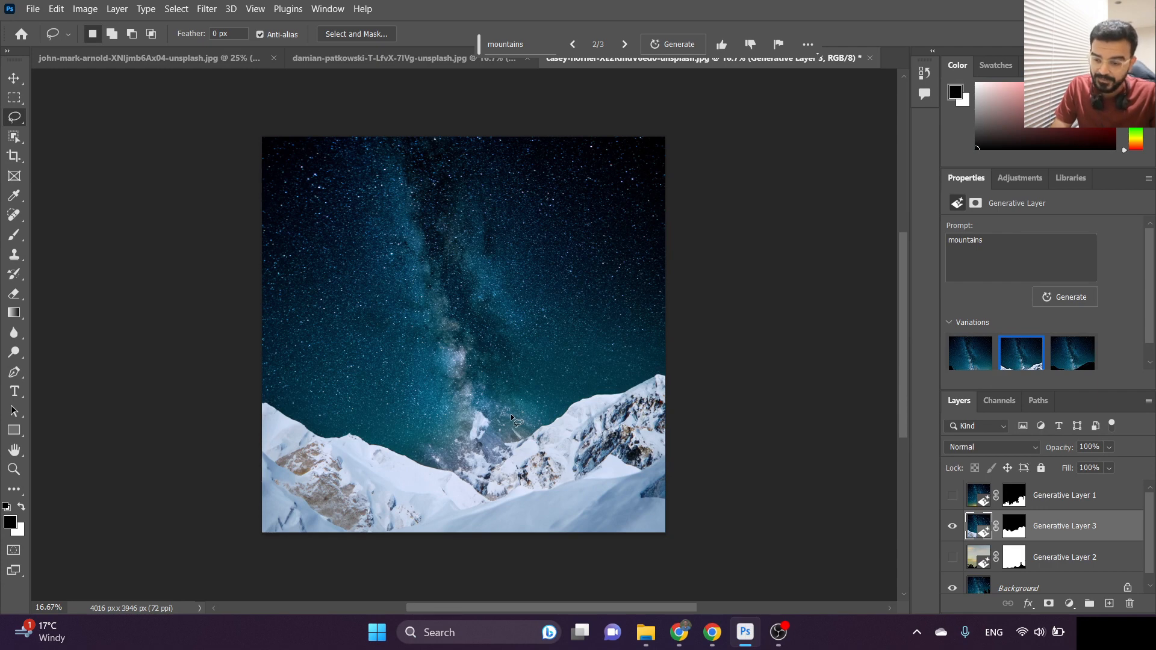
pyautogui.click(625, 45)
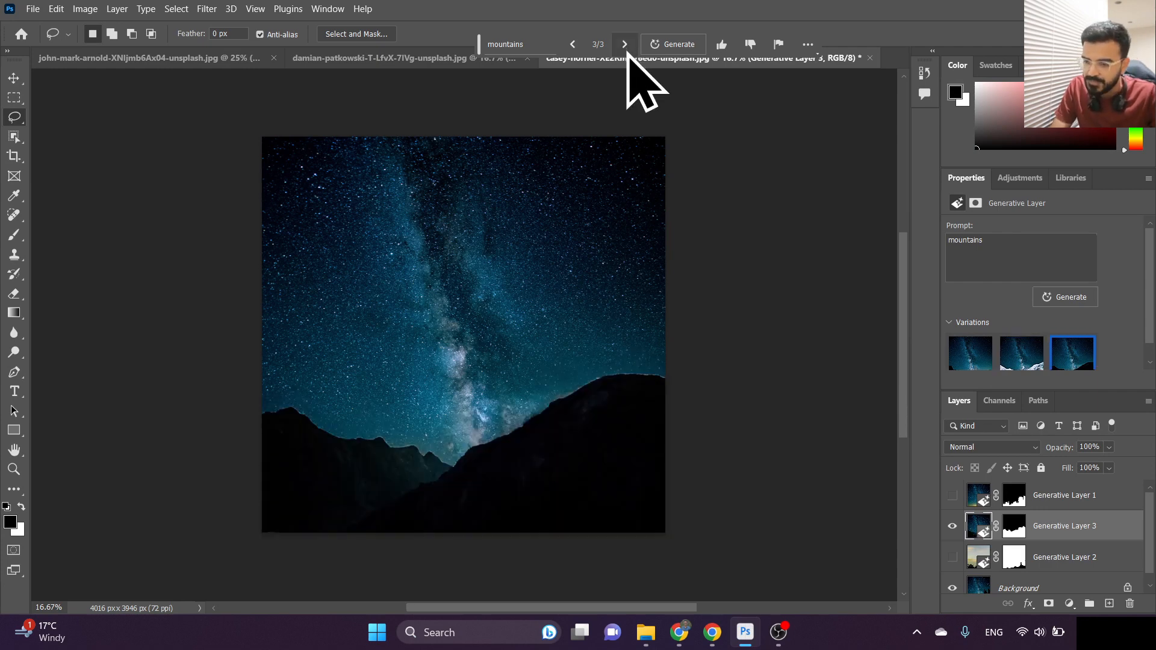
pyautogui.click(575, 47)
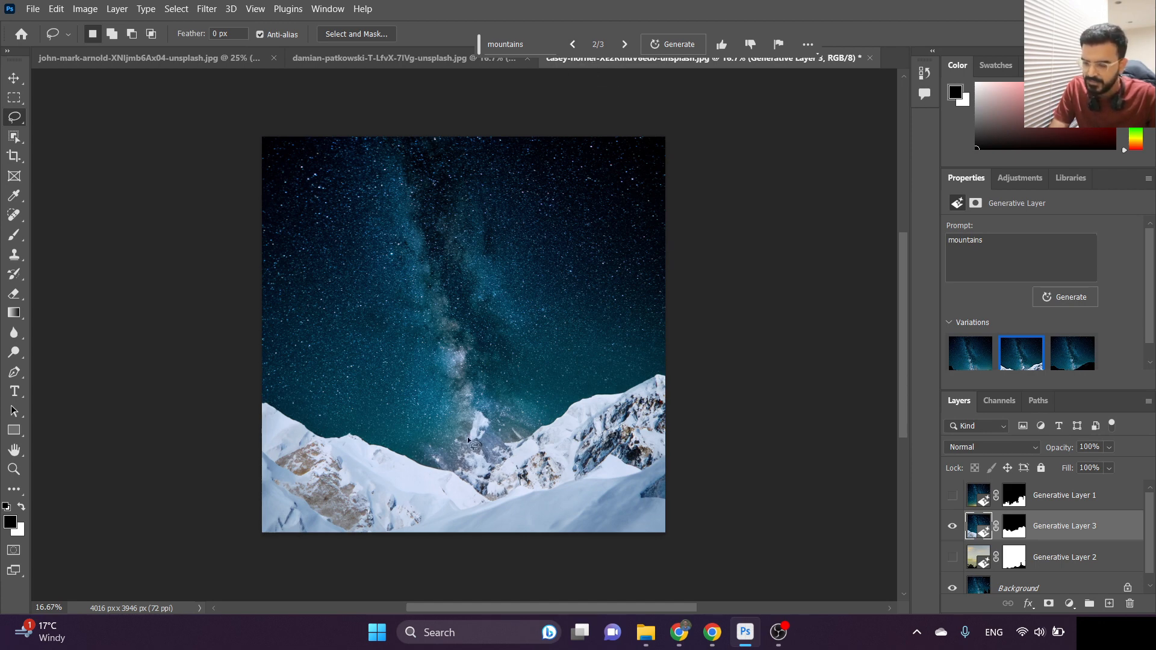
# - Lasso the flawed dip between the snowy mountains and regenerate that area using Generative Fill with an empty prompt
pyautogui.scroll(3, 471, 465)
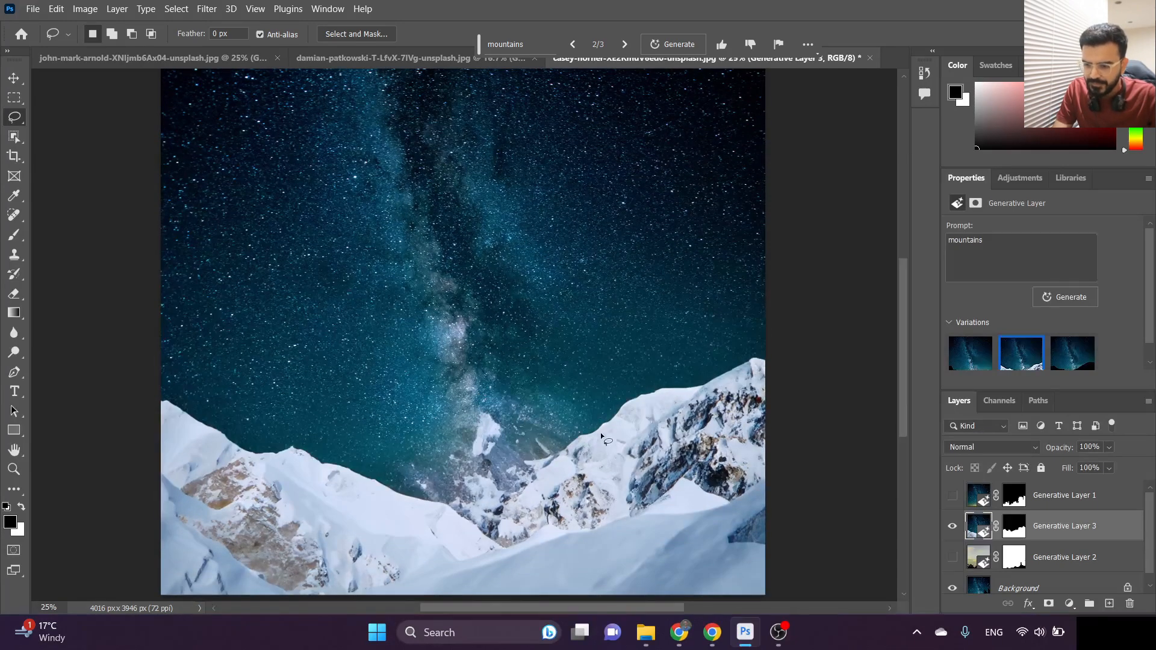
pyautogui.moveTo(598, 433); pyautogui.dragTo(548, 389)
pyautogui.moveTo(402, 413)
pyautogui.mouseDown()
pyautogui.moveTo(388, 523)
pyautogui.moveTo(462, 547)
pyautogui.moveTo(569, 511)
pyautogui.moveTo(605, 438)
pyautogui.mouseUp()
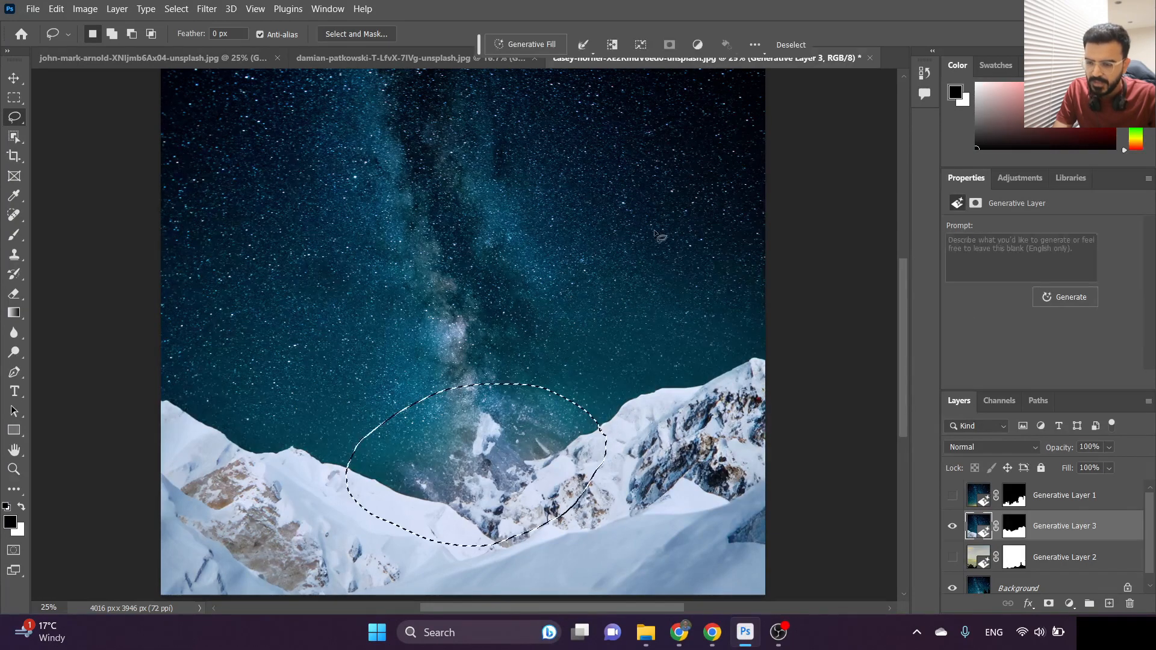
pyautogui.click(745, 47)
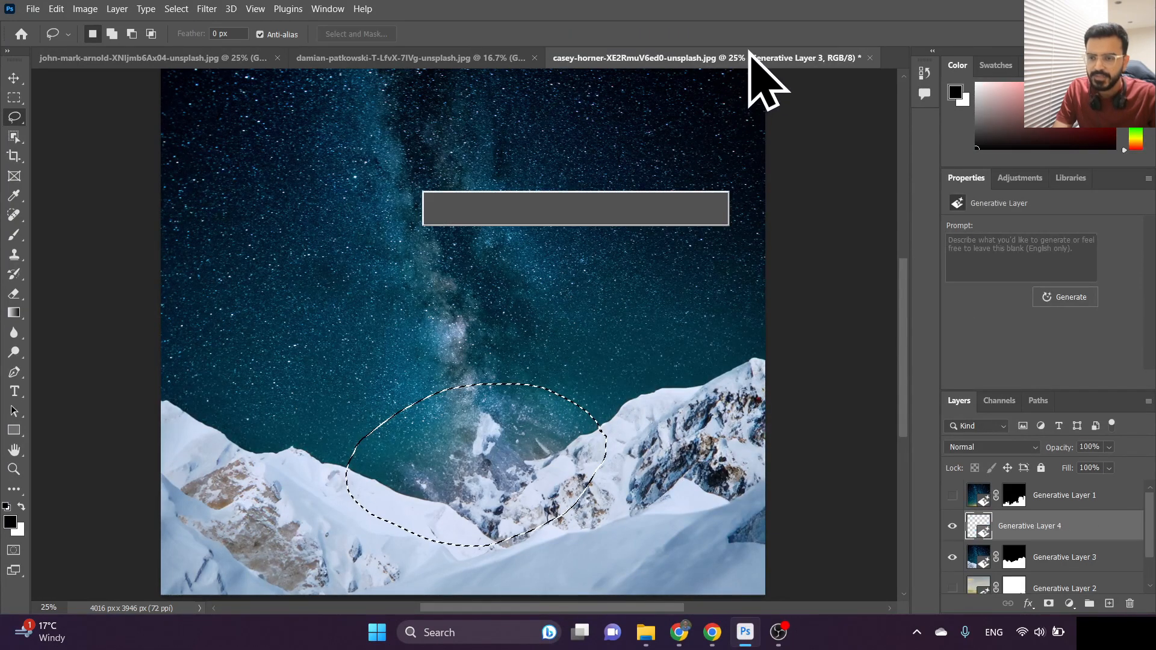
pyautogui.click(602, 249)
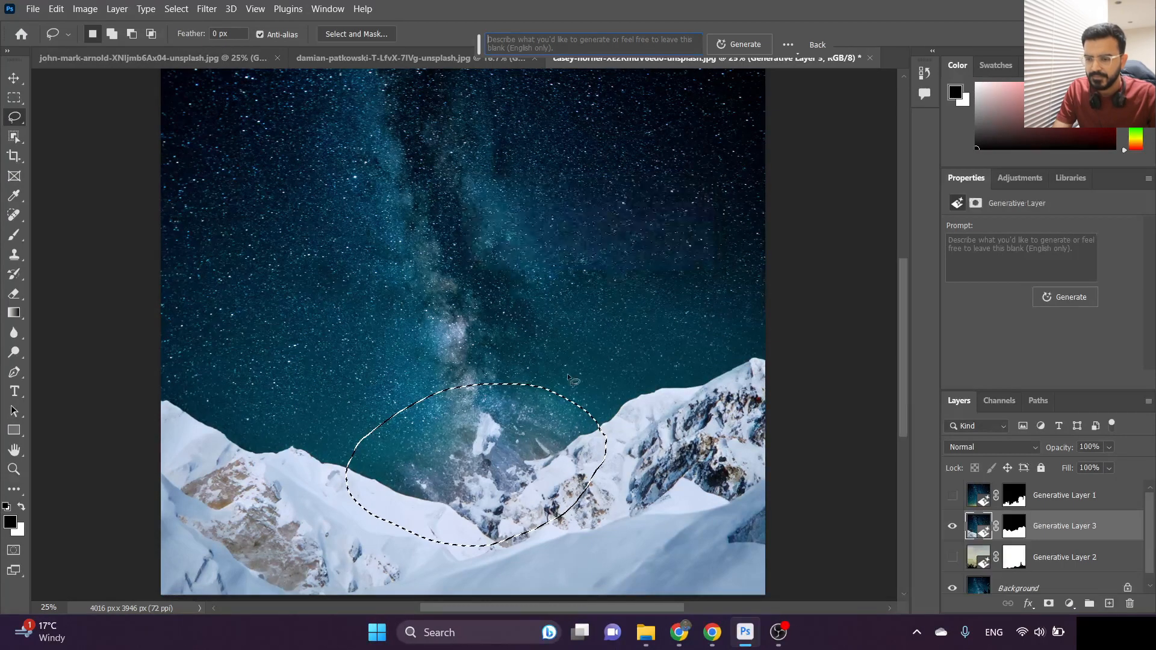
pyautogui.moveTo(331, 394)
pyautogui.mouseDown()
pyautogui.moveTo(353, 521)
pyautogui.moveTo(379, 555)
pyautogui.mouseUp()
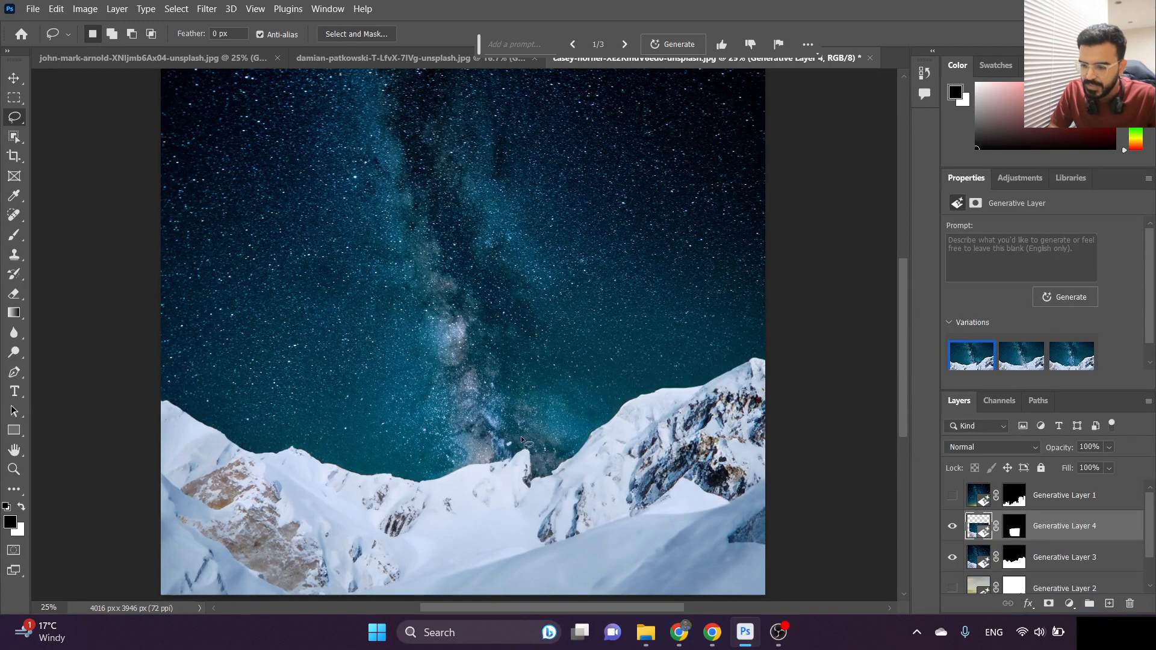
# - Lasso the small jagged peak in the middle of the snowy ridge and replace it using Generative Fill with an empty prompt
pyautogui.moveTo(472, 418)
pyautogui.mouseDown()
pyautogui.moveTo(474, 506)
pyautogui.moveTo(510, 525)
pyautogui.moveTo(600, 526)
pyautogui.moveTo(599, 410)
pyautogui.moveTo(472, 418)
pyautogui.mouseUp()
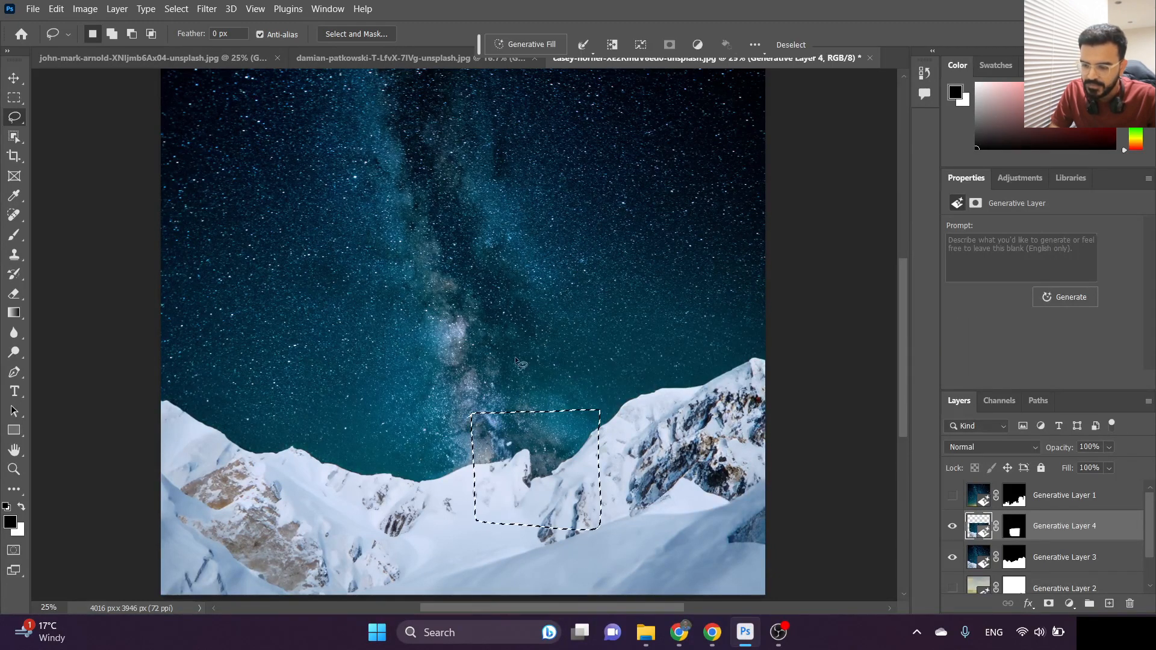
pyautogui.click(550, 46)
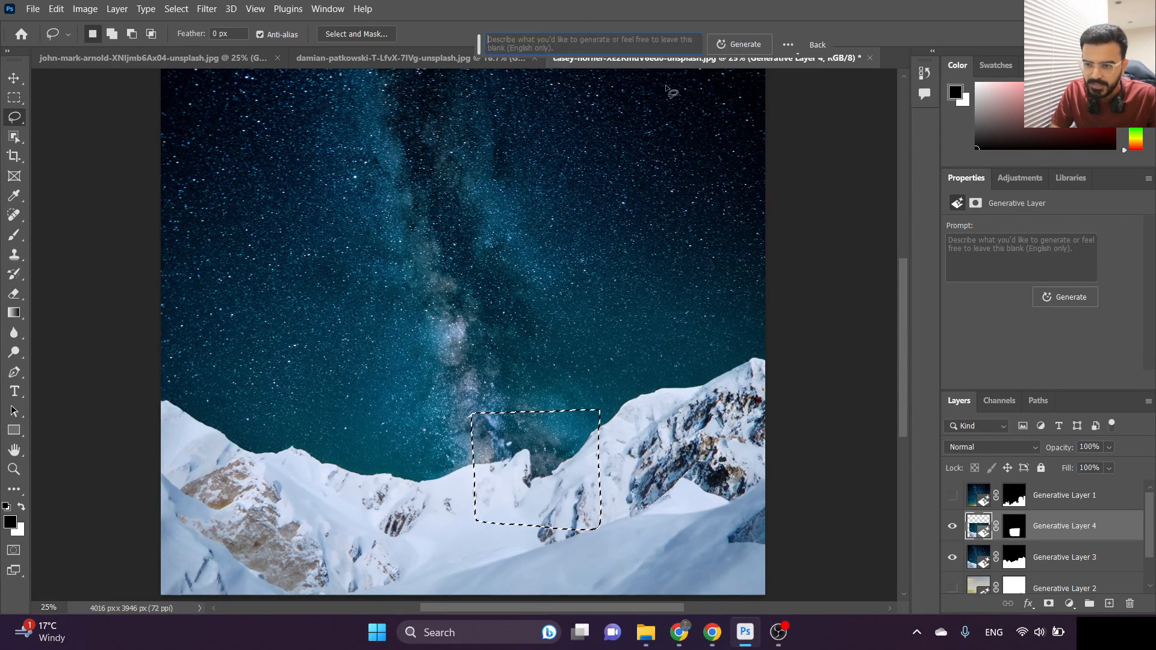
pyautogui.click(746, 44)
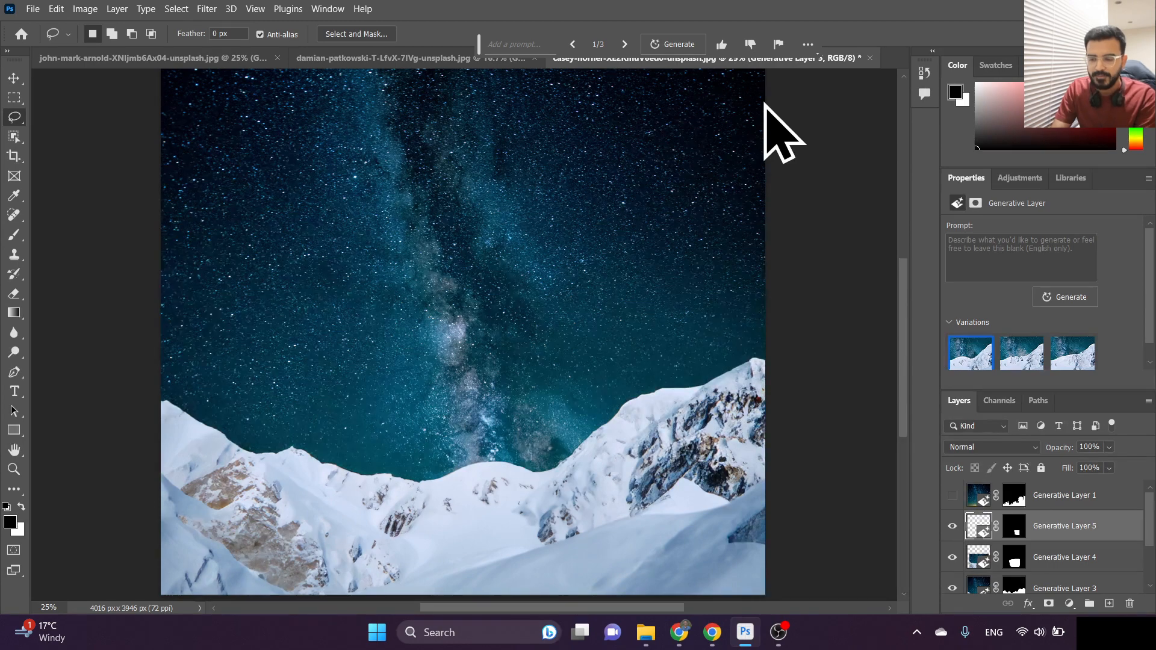
# - Inspect the repaired snowy ridge up close and in the full photo, and compare it with the original on Unsplash in Chrome
pyautogui.hotkey('ctrl', '+')
pyautogui.hotkey('ctrl', '+')
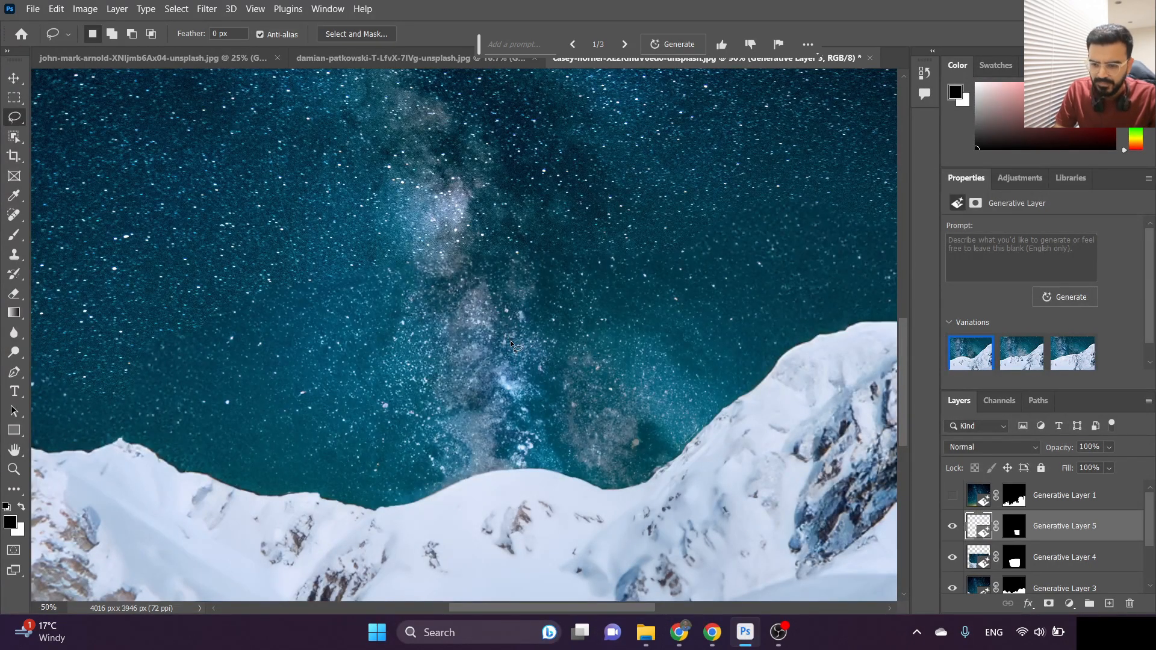
pyautogui.hotkey('ctrl', '-')
pyautogui.hotkey('ctrl', '-')
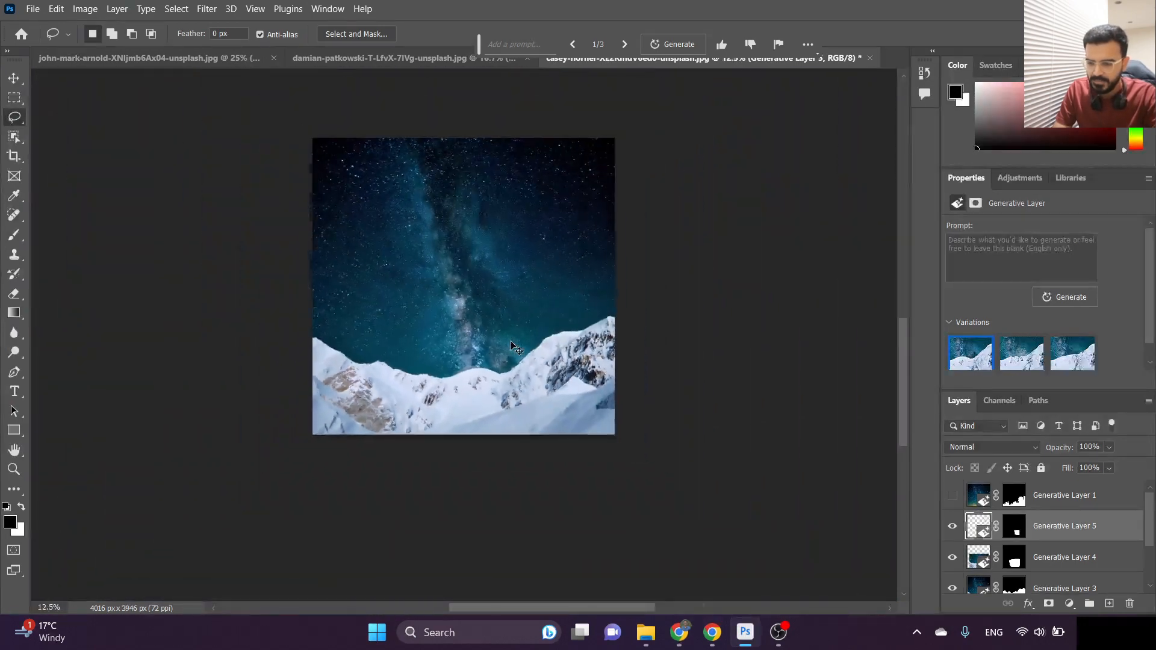
pyautogui.hotkey('ctrl', '+')
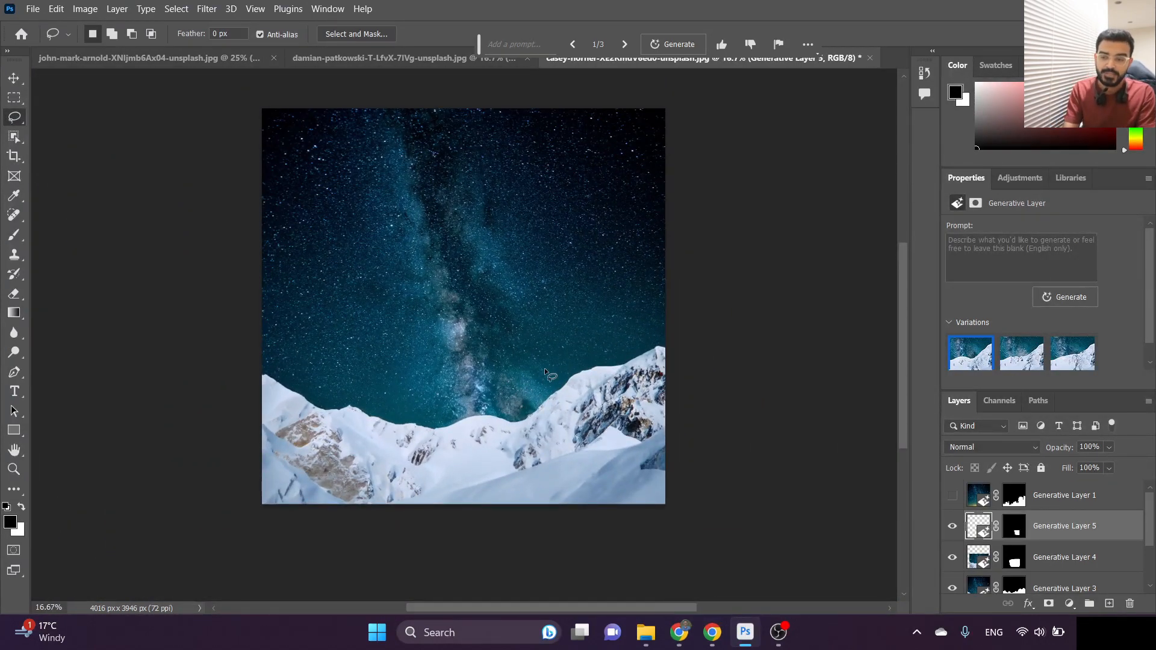
pyautogui.click(717, 637)
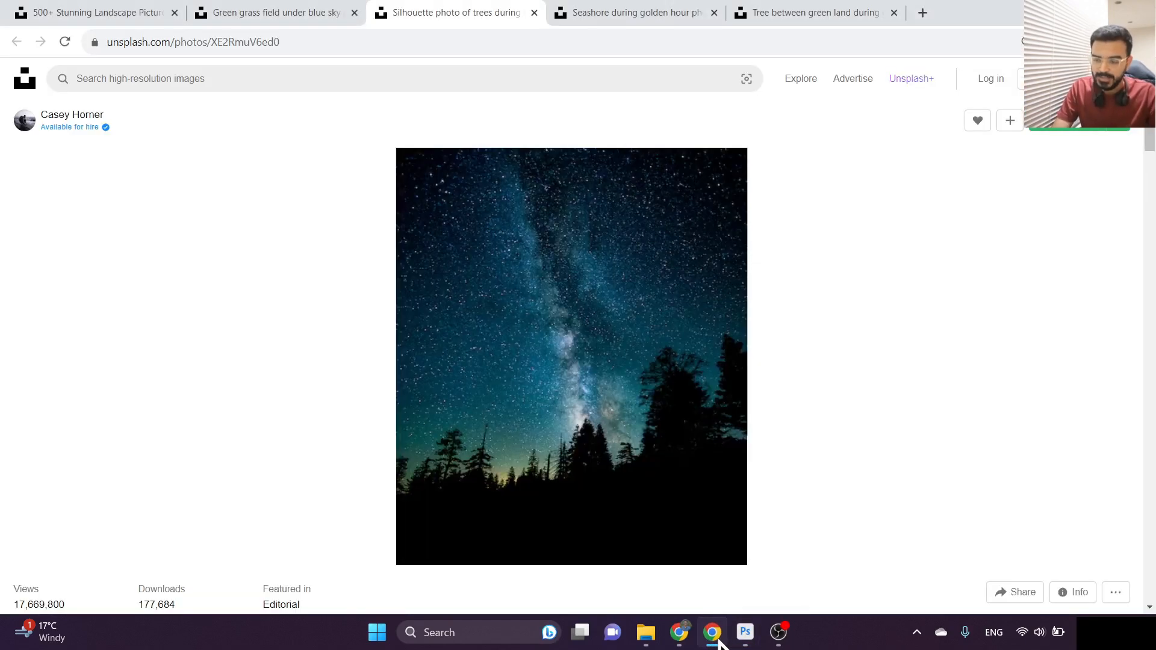
pyautogui.click(719, 642)
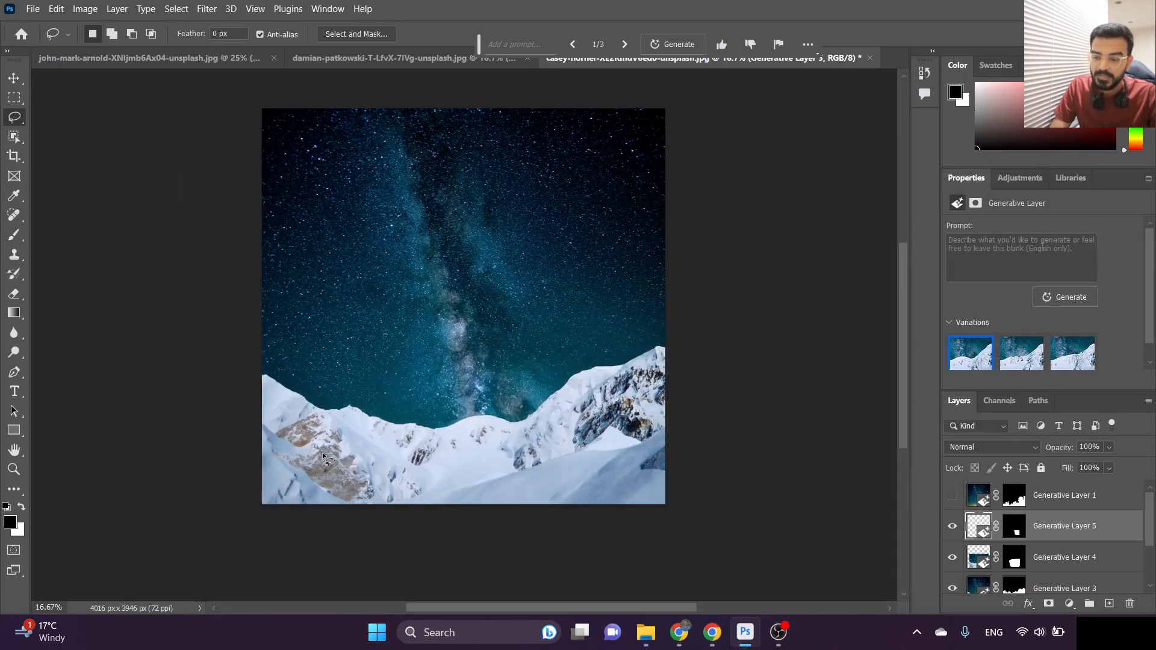
# - Select the layer holding the "mountains" fill and switch it to the first variation with the dark mountain silhouette
pyautogui.scroll(-1, 1010, 369)
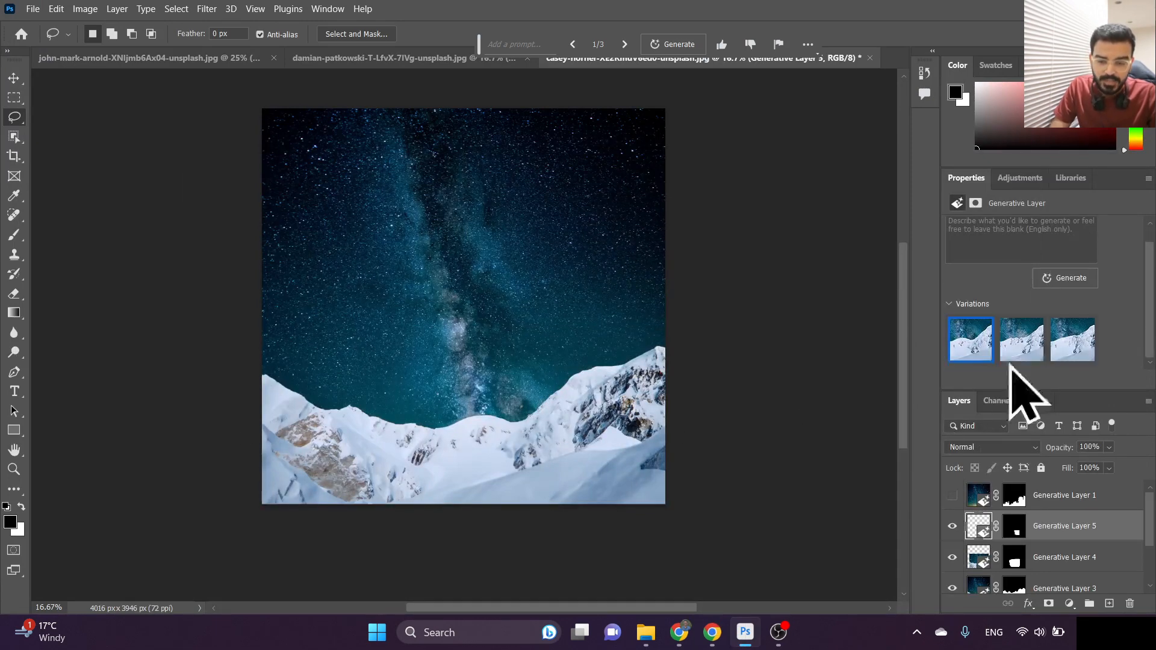
pyautogui.click(1055, 566)
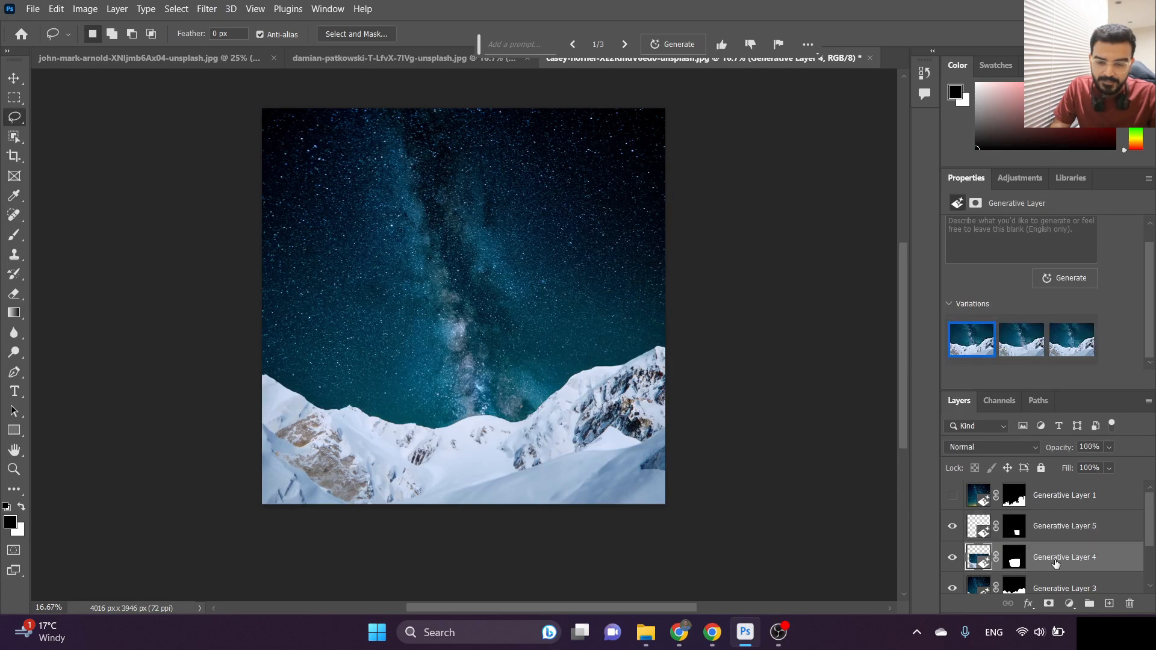
pyautogui.click(1069, 604)
pyautogui.click(973, 587)
pyautogui.click(1057, 584)
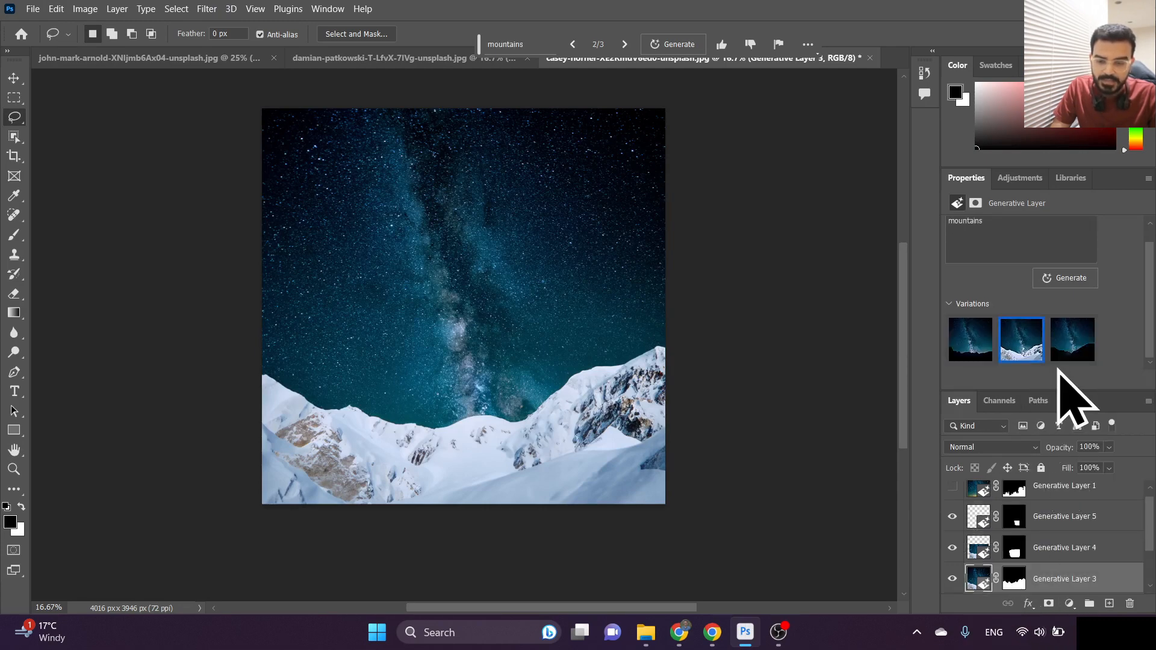
pyautogui.click(970, 351)
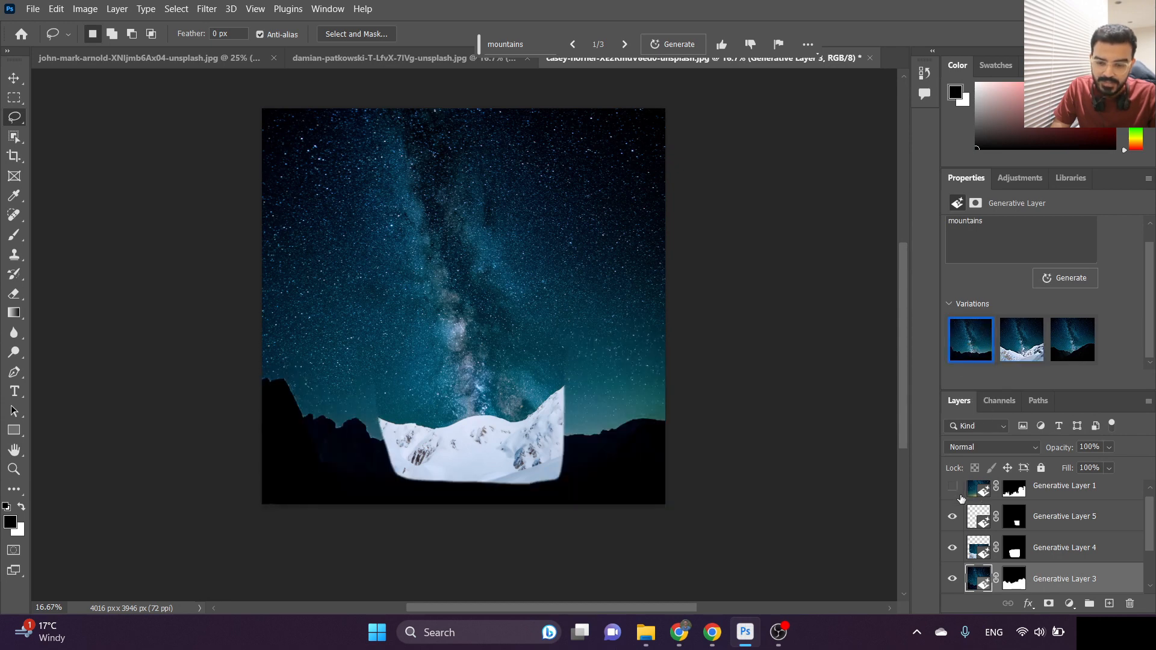
# - Hide Generative Layer 5 and Generative Layer 4, which hold the snowy ridge repairs
pyautogui.click(952, 516)
pyautogui.click(958, 518)
pyautogui.click(957, 523)
pyautogui.click(952, 549)
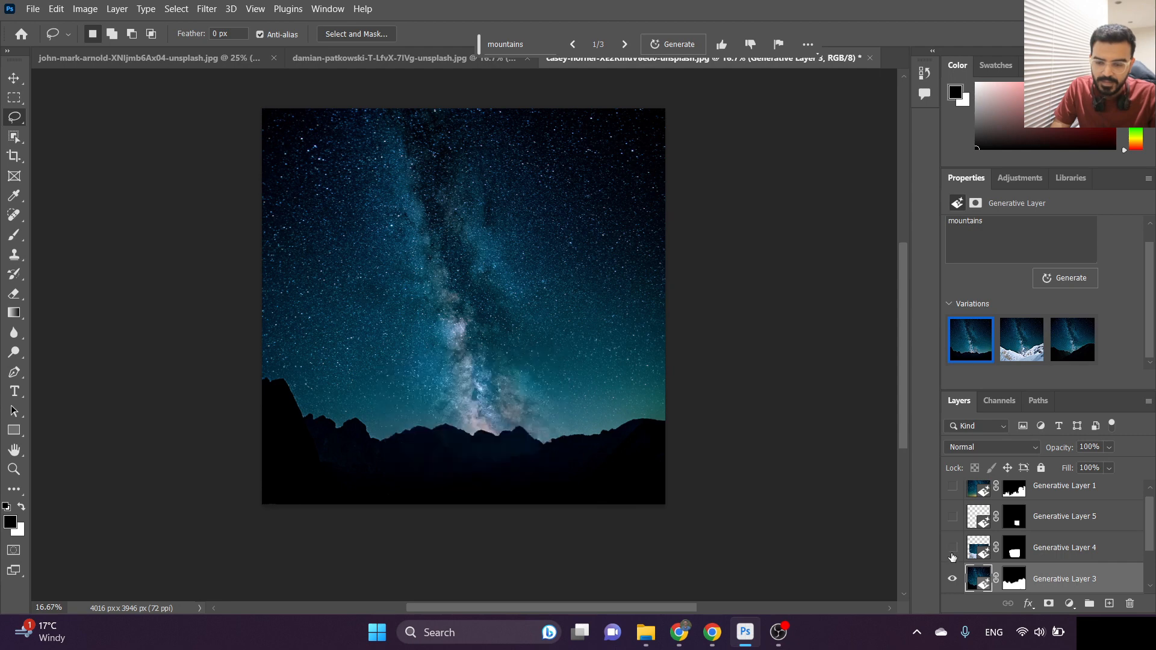
pyautogui.scroll(1, 954, 552)
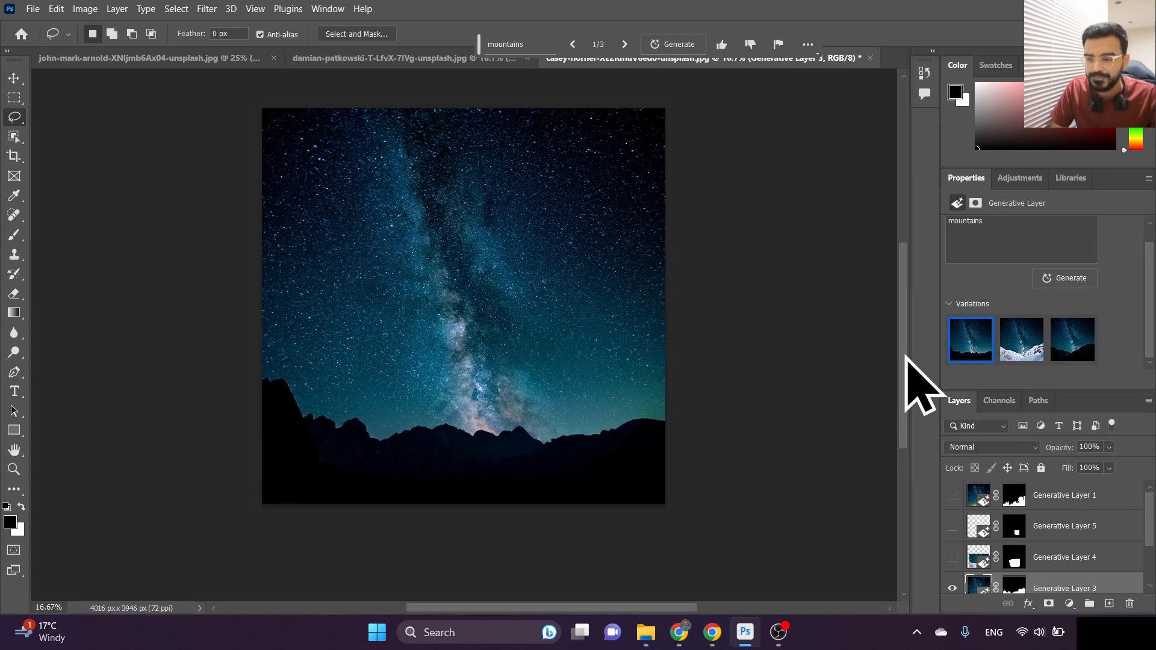
# - View the seashore photo on Unsplash in Chrome, return to Photoshop and open that photo from the Desktop folder
pyautogui.click(712, 631)
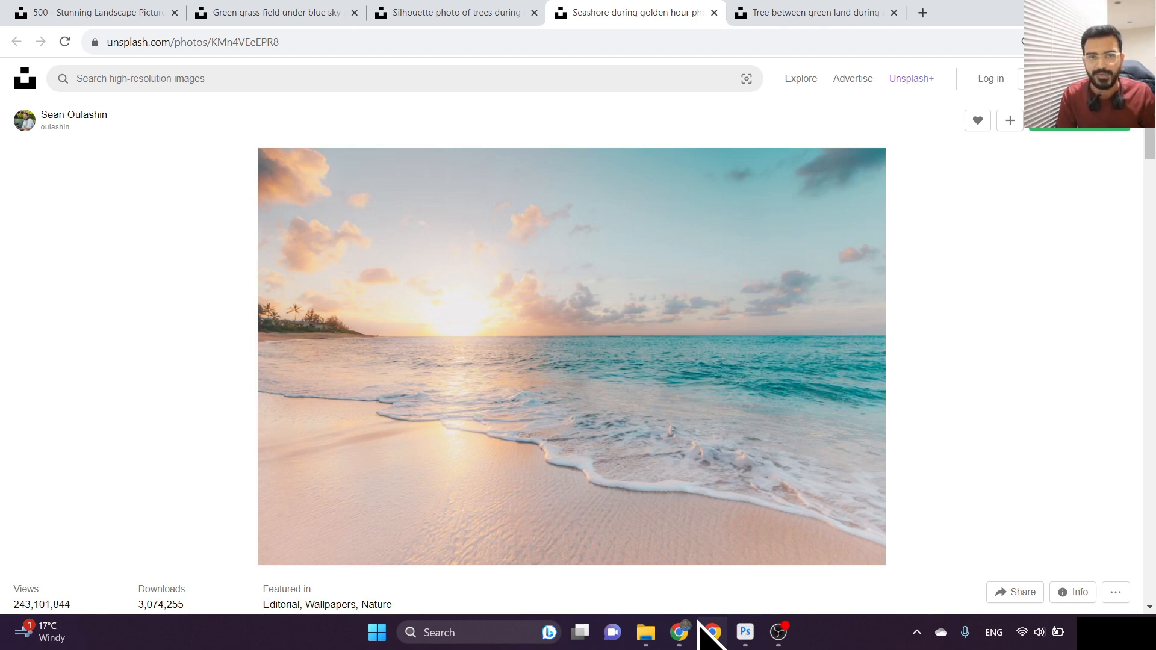
pyautogui.click(747, 632)
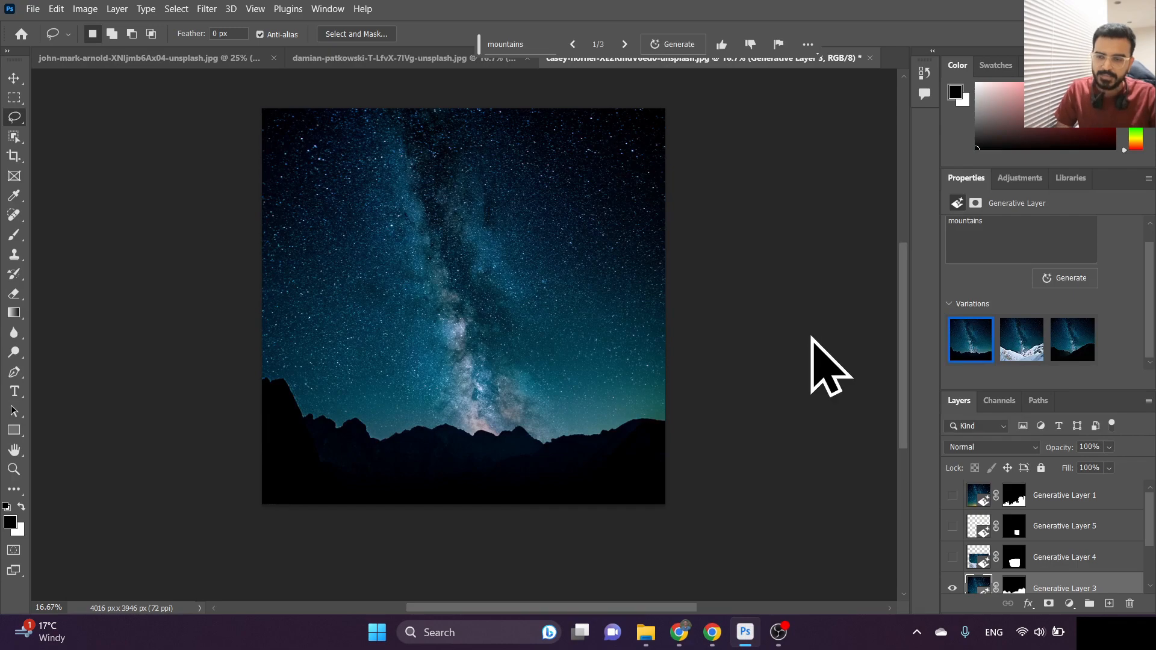
pyautogui.hotkey('ctrl', 'o')
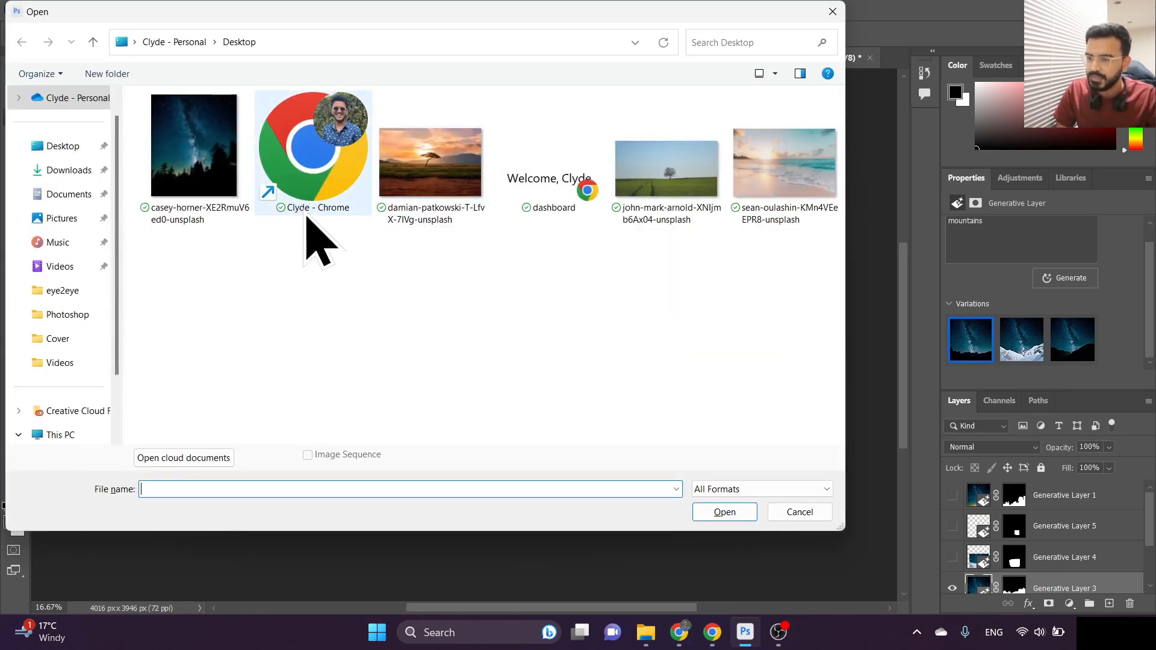
pyautogui.doubleClick(777, 188)
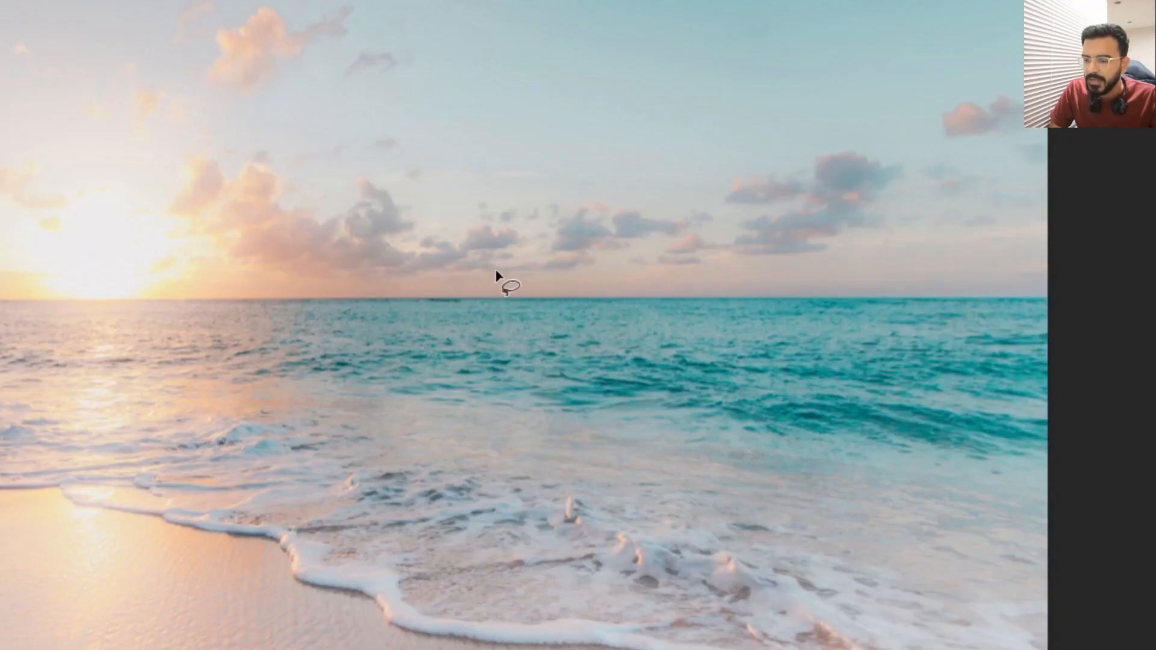
# - Lasso an oval area of sea along the horizon and add a "boat" there with Generative Fill
pyautogui.moveTo(480, 270)
pyautogui.mouseDown()
pyautogui.moveTo(378, 278)
pyautogui.moveTo(372, 323)
pyautogui.moveTo(504, 345)
pyautogui.moveTo(592, 318)
pyautogui.moveTo(583, 283)
pyautogui.moveTo(480, 270)
pyautogui.mouseUp()
pyautogui.click(485, 97)
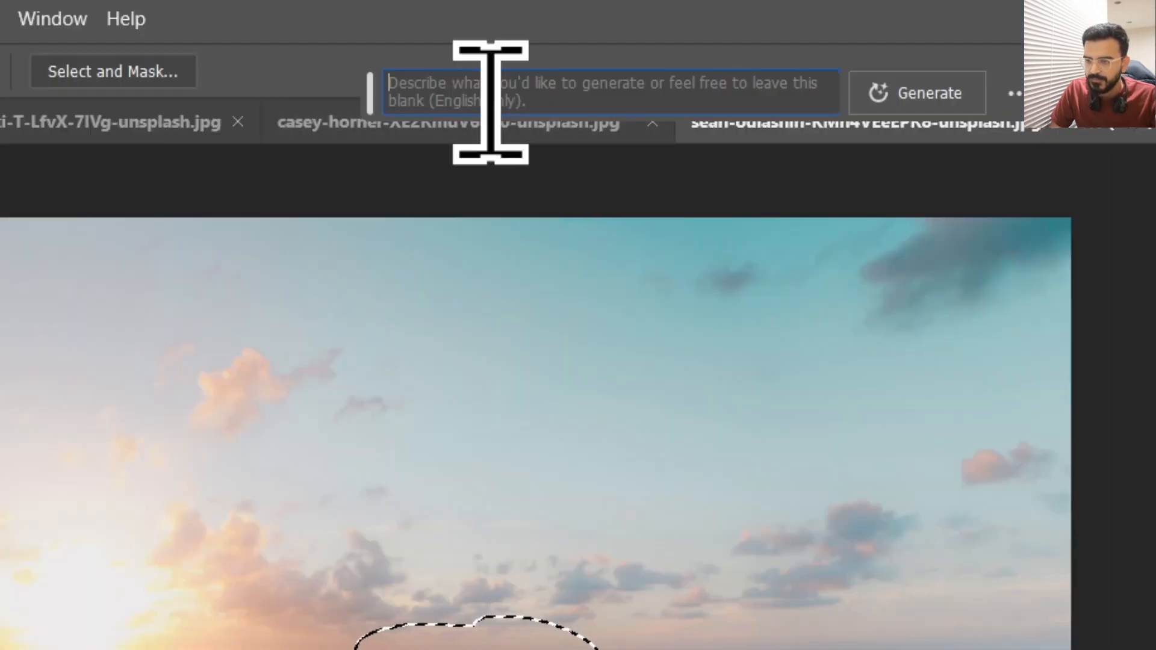
pyautogui.write('boat')
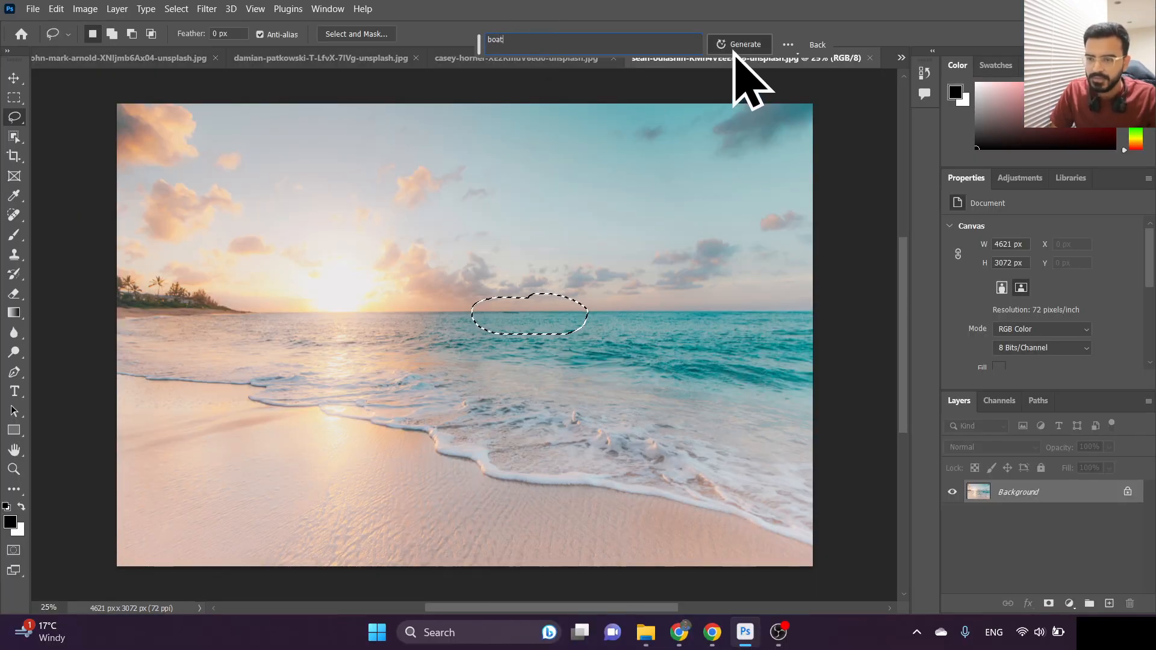
pyautogui.click(735, 52)
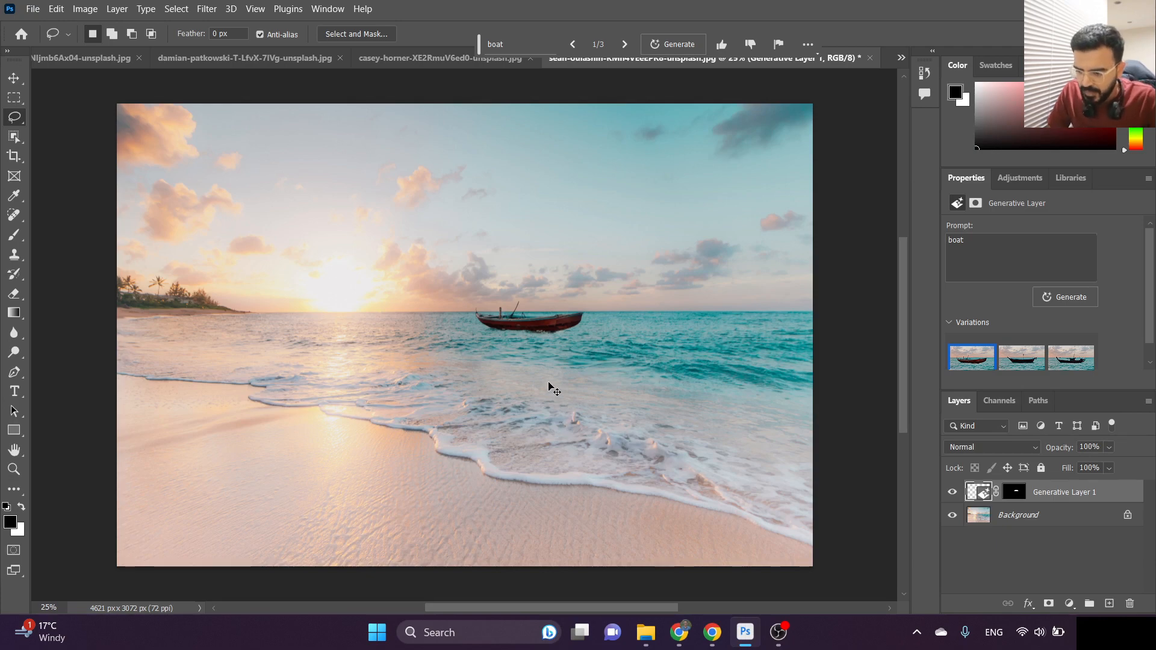
# - Compare the three boat variations up close, keep the second one and check it in the full photo
pyautogui.hotkey('ctrl', '+')
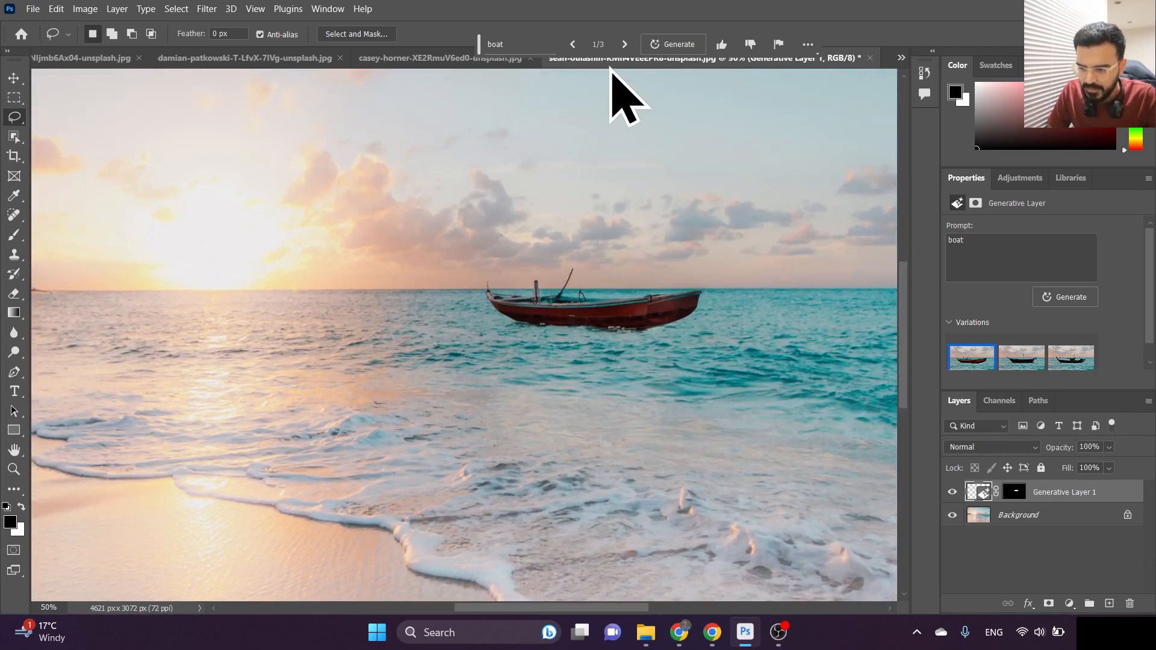
pyautogui.click(624, 47)
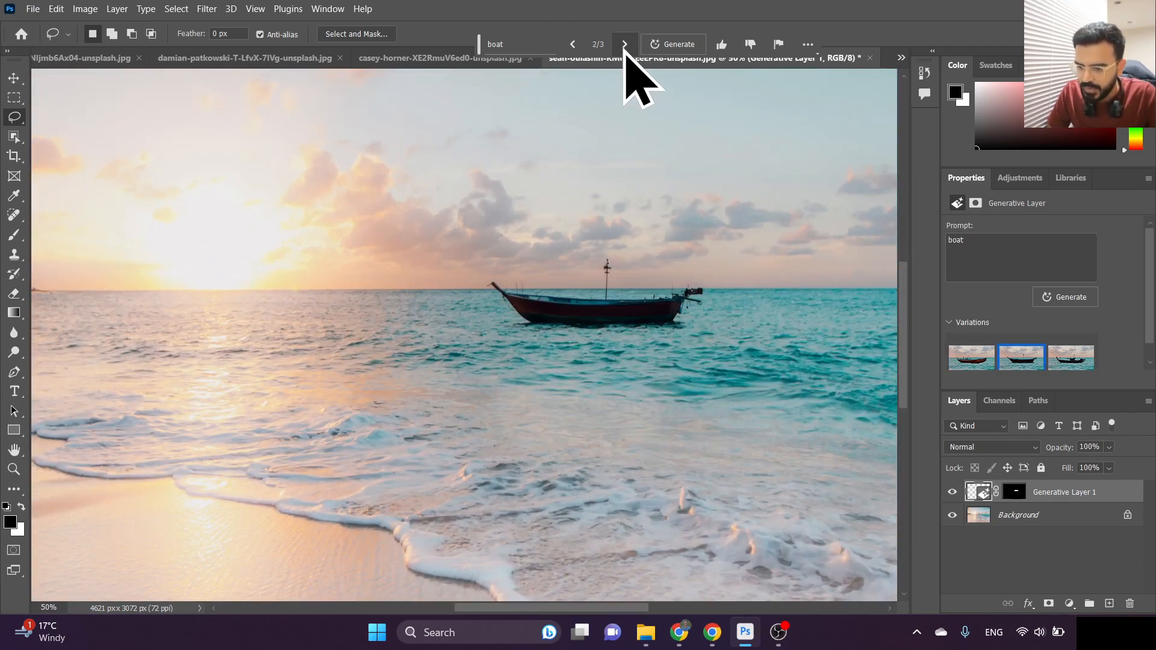
pyautogui.click(625, 47)
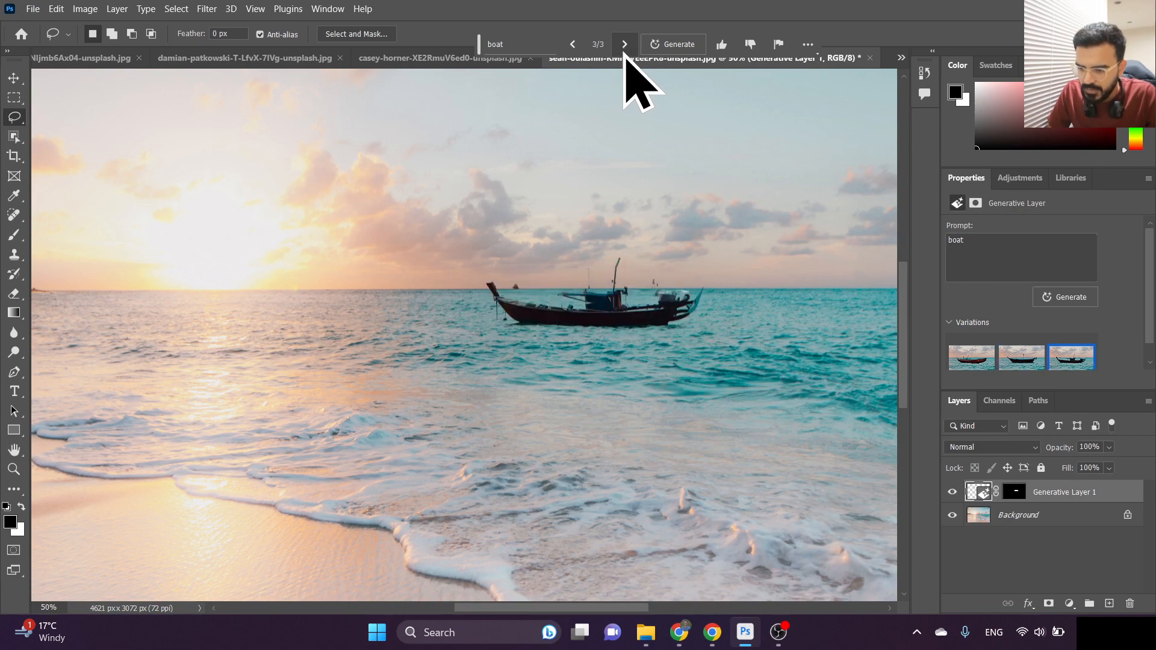
pyautogui.click(573, 46)
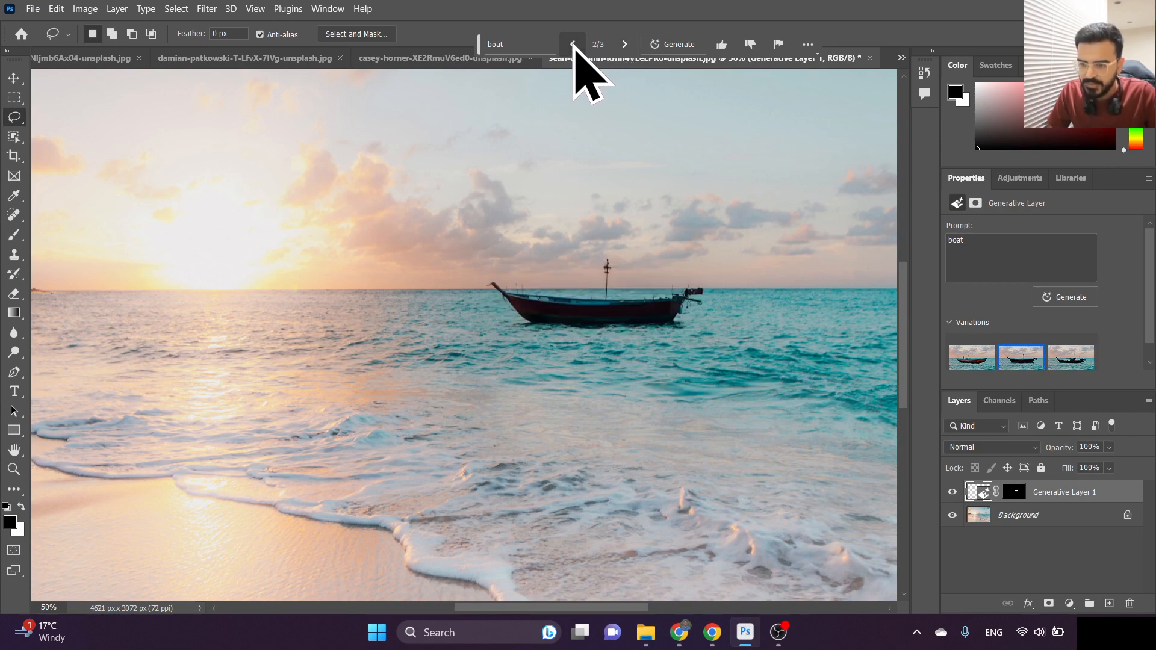
pyautogui.hotkey('ctrl', '-')
pyautogui.hotkey('ctrl', '-')
pyautogui.hotkey('ctrl', '+')
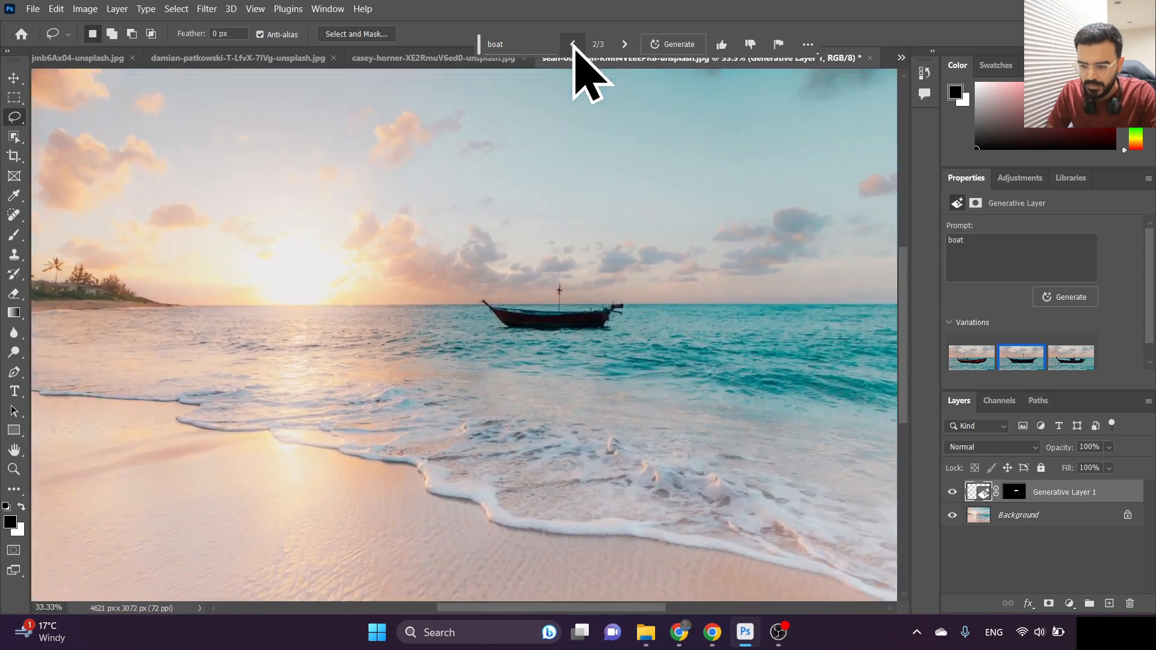
pyautogui.hotkey('ctrl', '-')
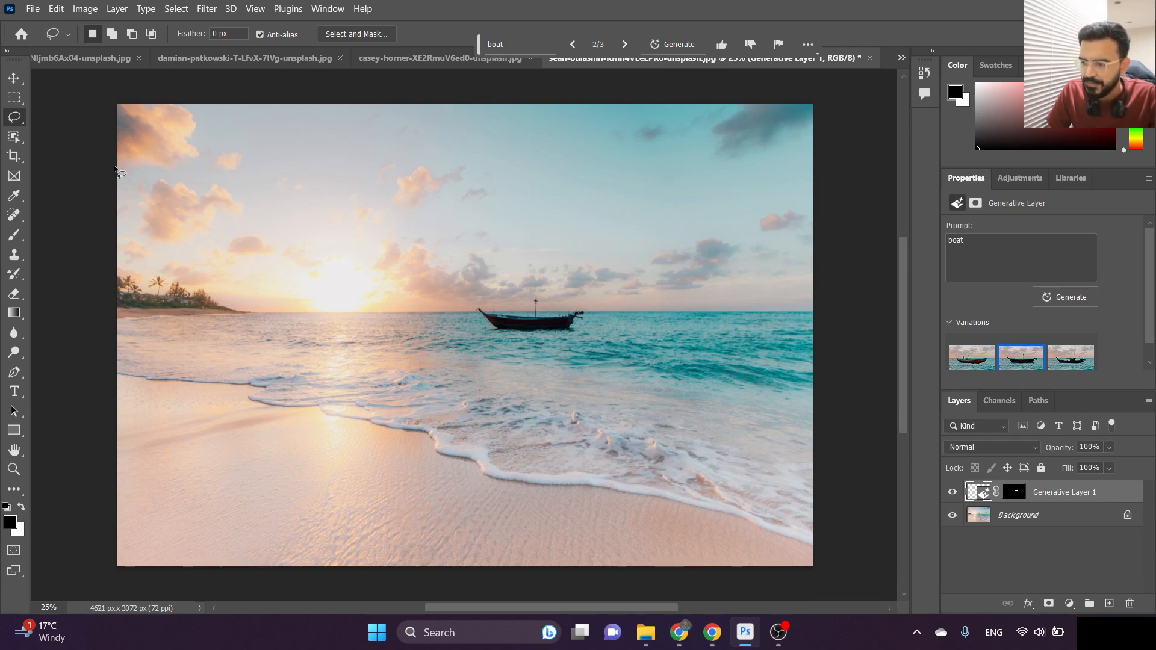
# - Lasso the large cloud in the upper-left corner of the sky and replace it using Generative Fill with an empty prompt
pyautogui.moveTo(106, 171); pyautogui.dragTo(175, 183)
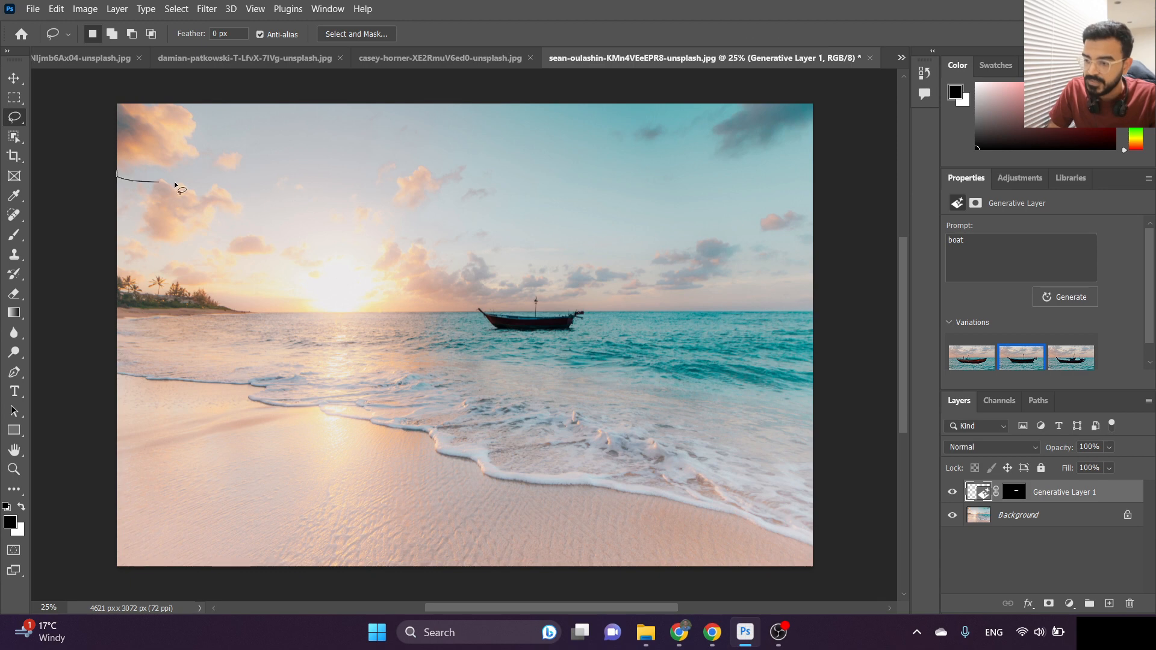
pyautogui.moveTo(244, 189)
pyautogui.mouseDown()
pyautogui.moveTo(269, 106)
pyautogui.moveTo(198, 84)
pyautogui.moveTo(125, 92)
pyautogui.moveTo(108, 125)
pyautogui.moveTo(122, 178)
pyautogui.mouseUp()
pyautogui.click(550, 44)
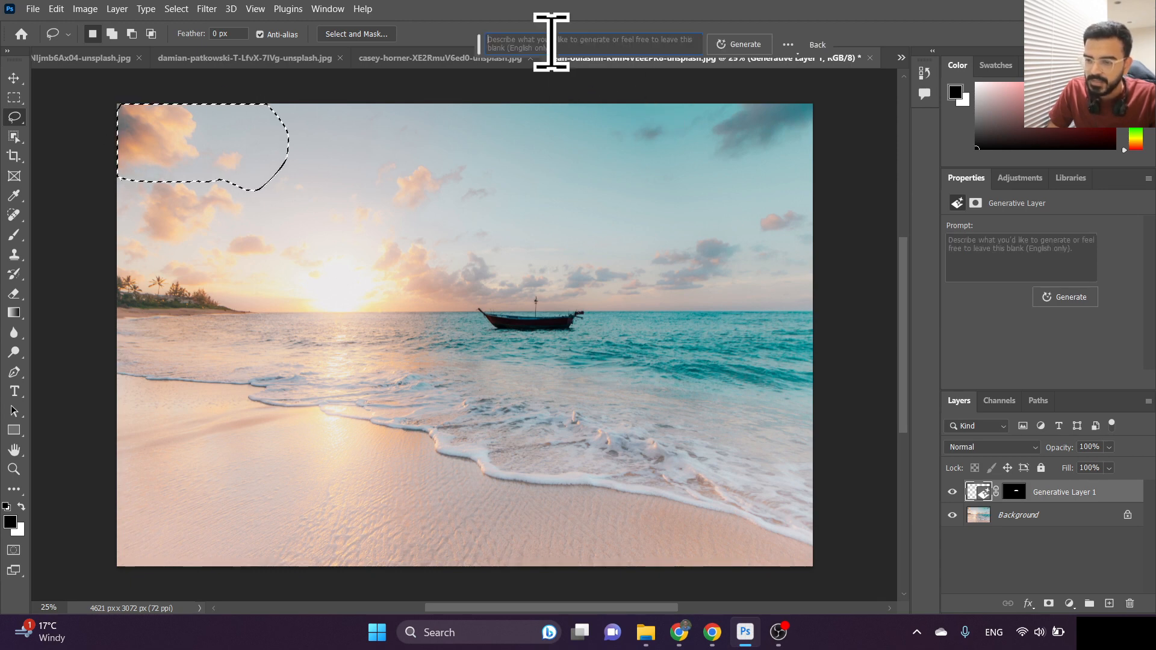
pyautogui.click(717, 50)
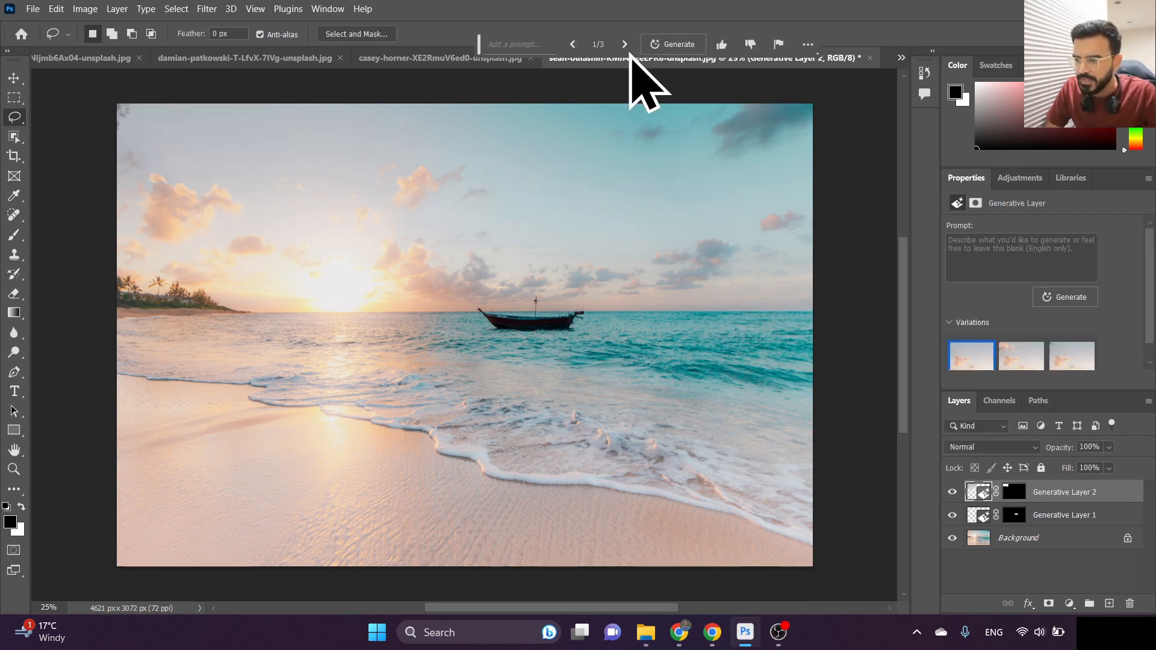
# - Compare the three sky variations and keep the second one with the soft clouds
pyautogui.click(635, 51)
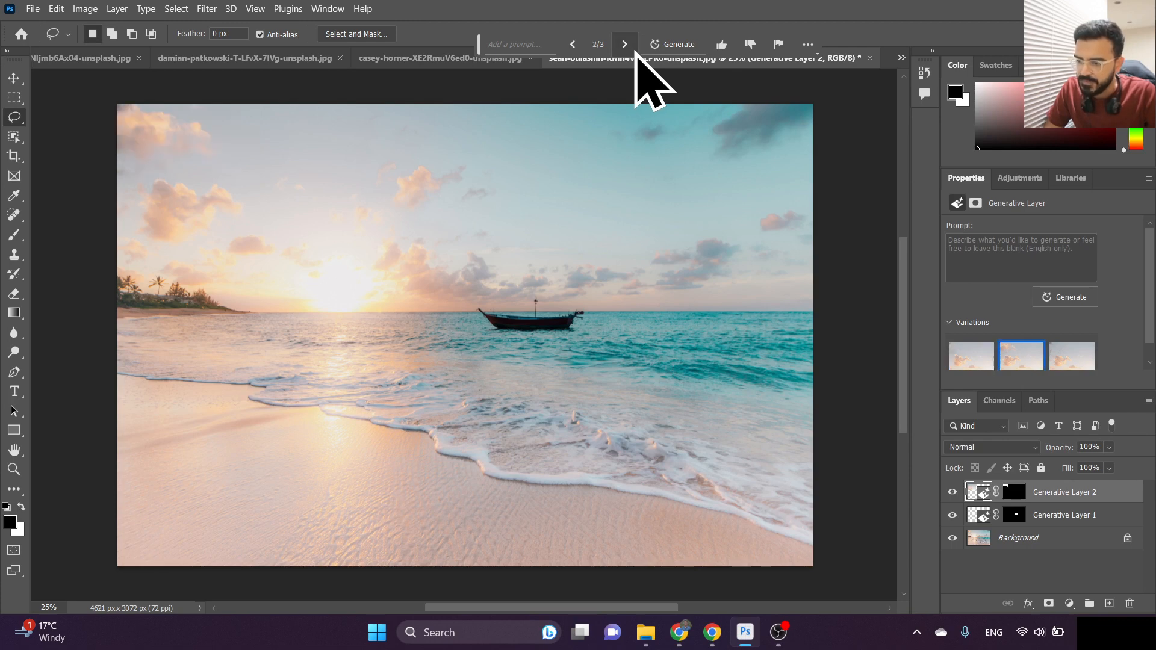
pyautogui.click(636, 52)
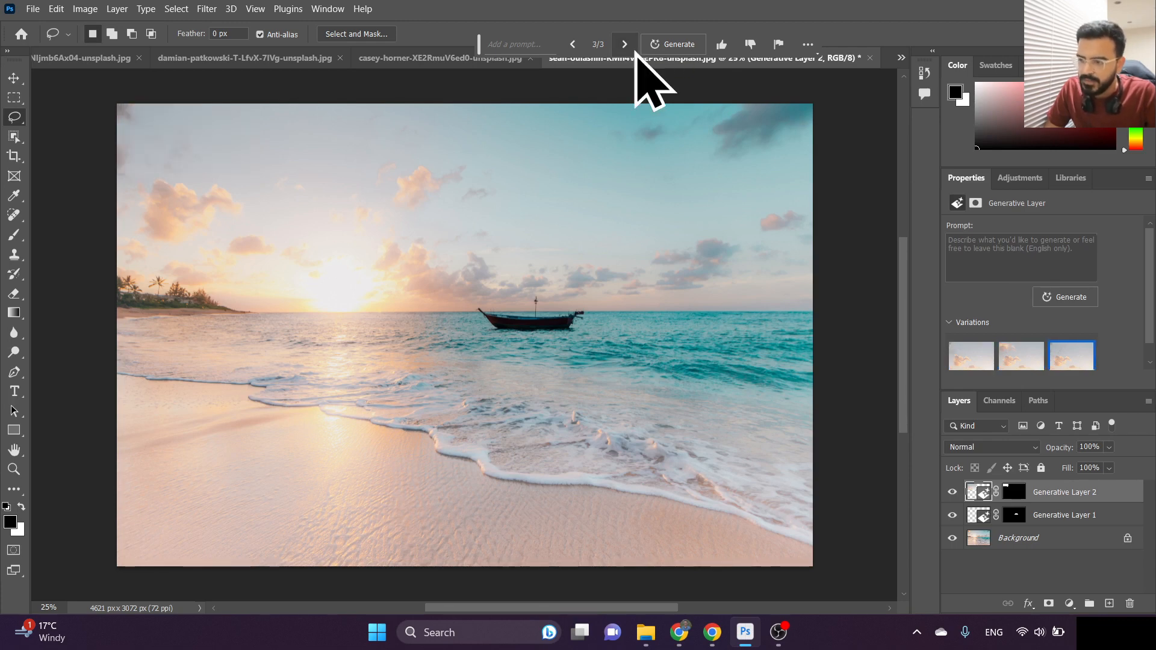
pyautogui.click(579, 51)
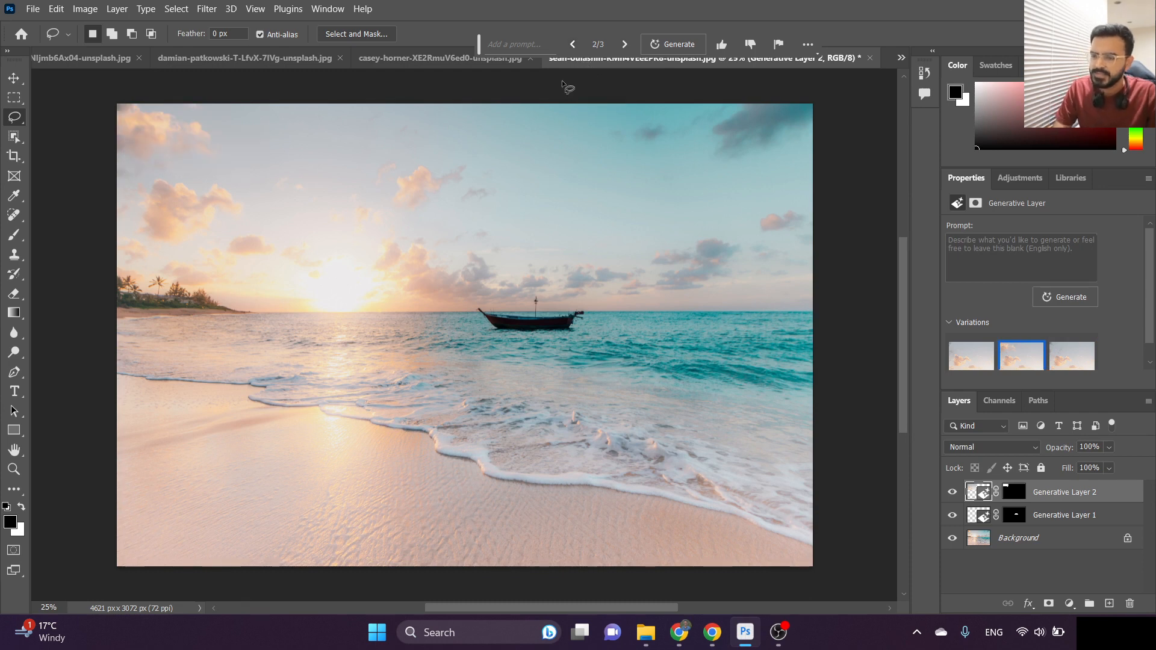
# - Lasso a long diagonal strip of sand down to the photo's lower edge and generate "footprints" in it with Generative Fill
pyautogui.moveTo(651, 564)
pyautogui.mouseDown()
pyautogui.moveTo(534, 508)
pyautogui.moveTo(354, 458)
pyautogui.mouseUp()
pyautogui.moveTo(221, 447)
pyautogui.mouseDown()
pyautogui.moveTo(218, 475)
pyautogui.moveTo(345, 540)
pyautogui.moveTo(475, 578)
pyautogui.moveTo(652, 572)
pyautogui.mouseUp()
pyautogui.click(529, 45)
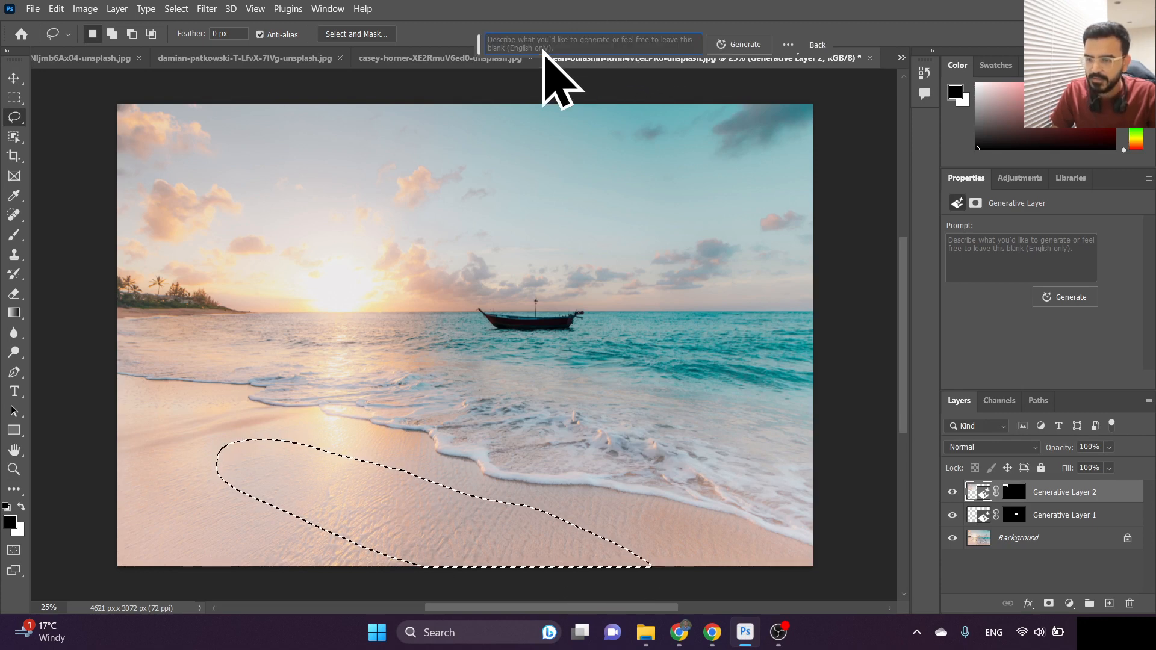
pyautogui.write('footprints')
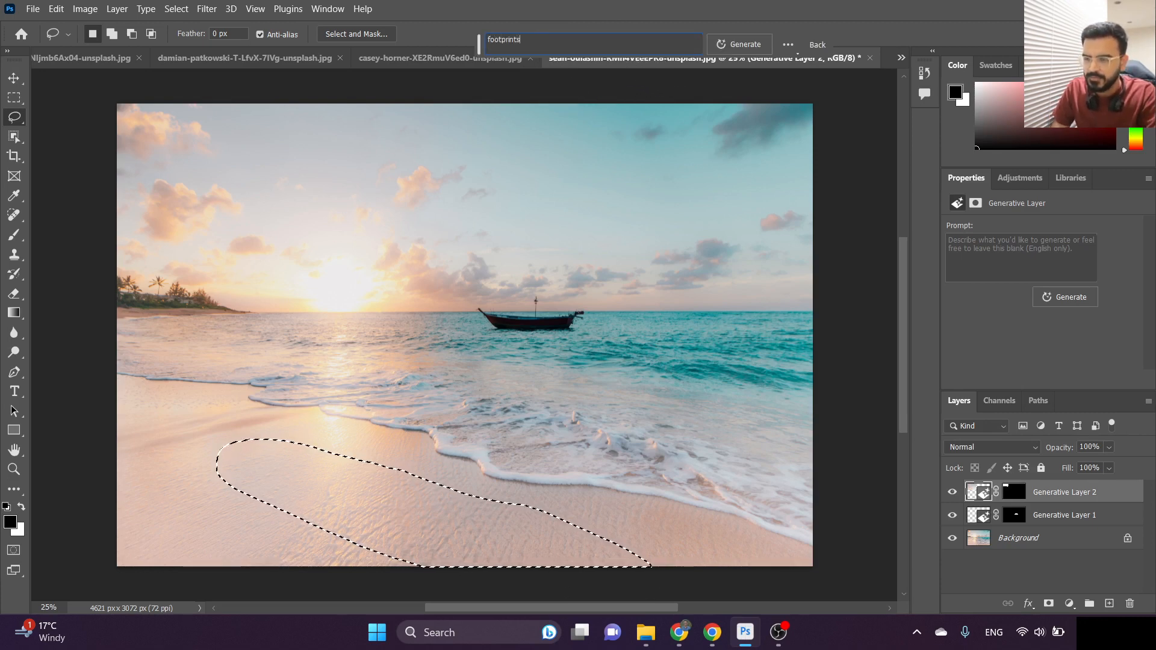
pyautogui.click(735, 45)
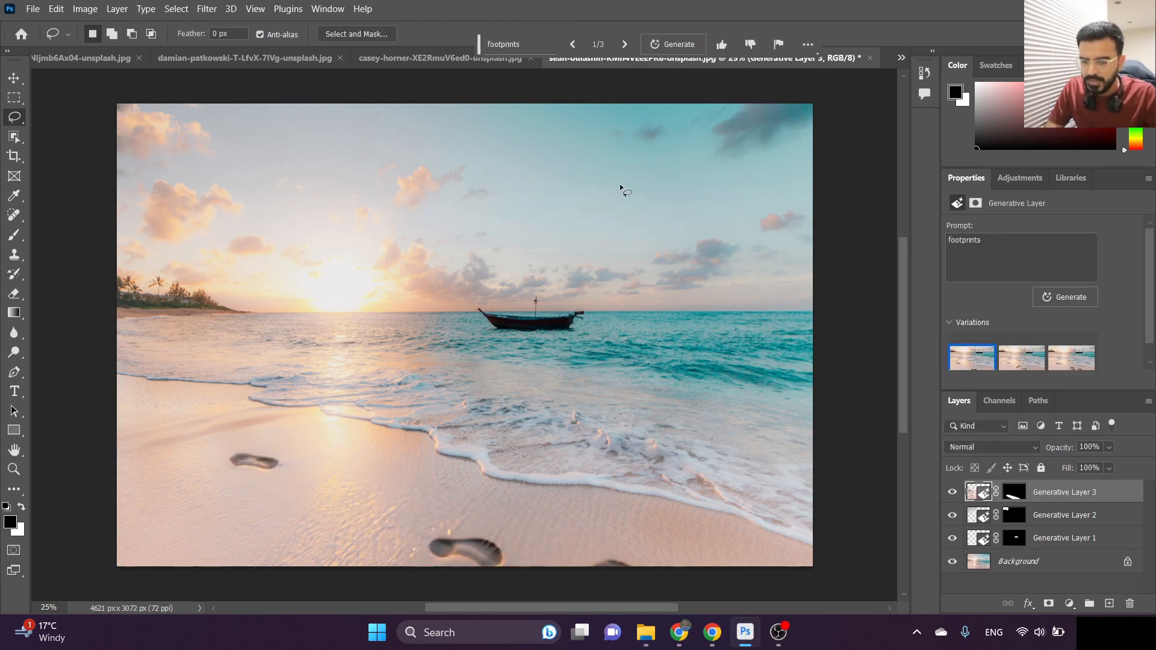
# - Go through the footprint variations to the third one and hide the footprints layer
pyautogui.click(625, 45)
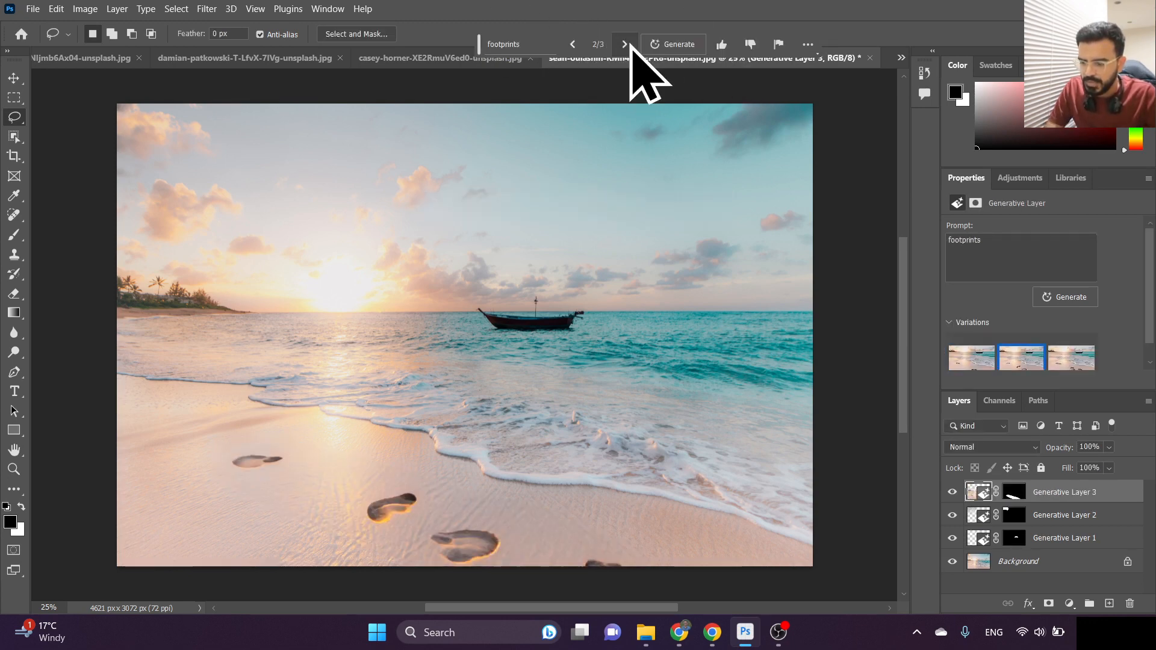
pyautogui.click(626, 45)
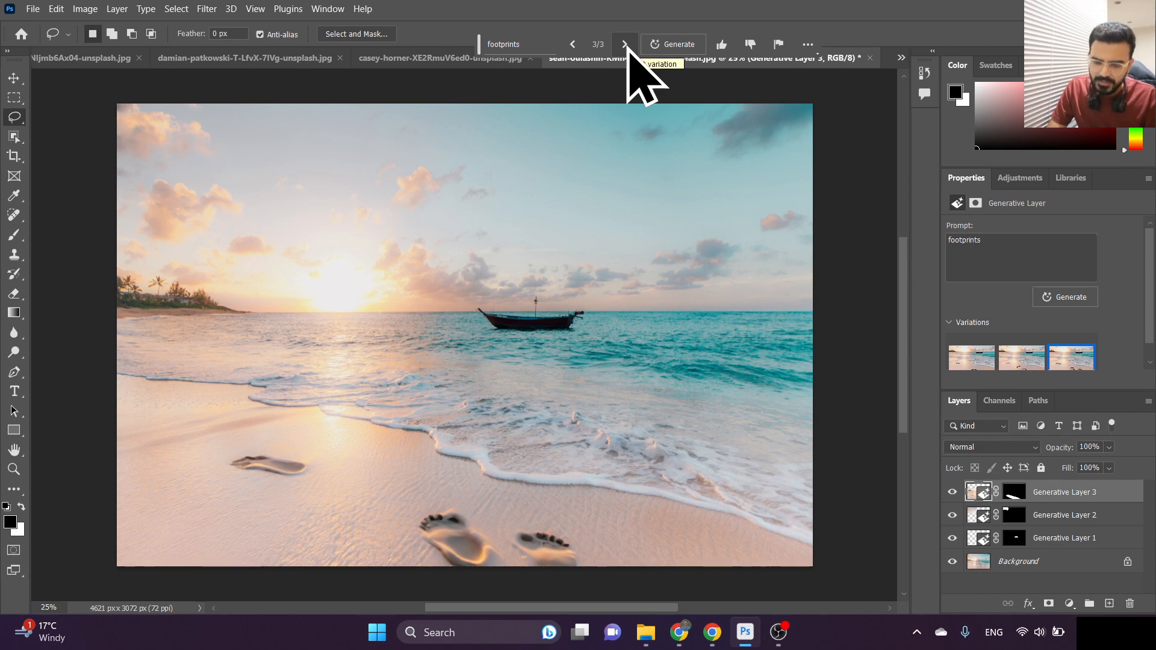
pyautogui.click(953, 491)
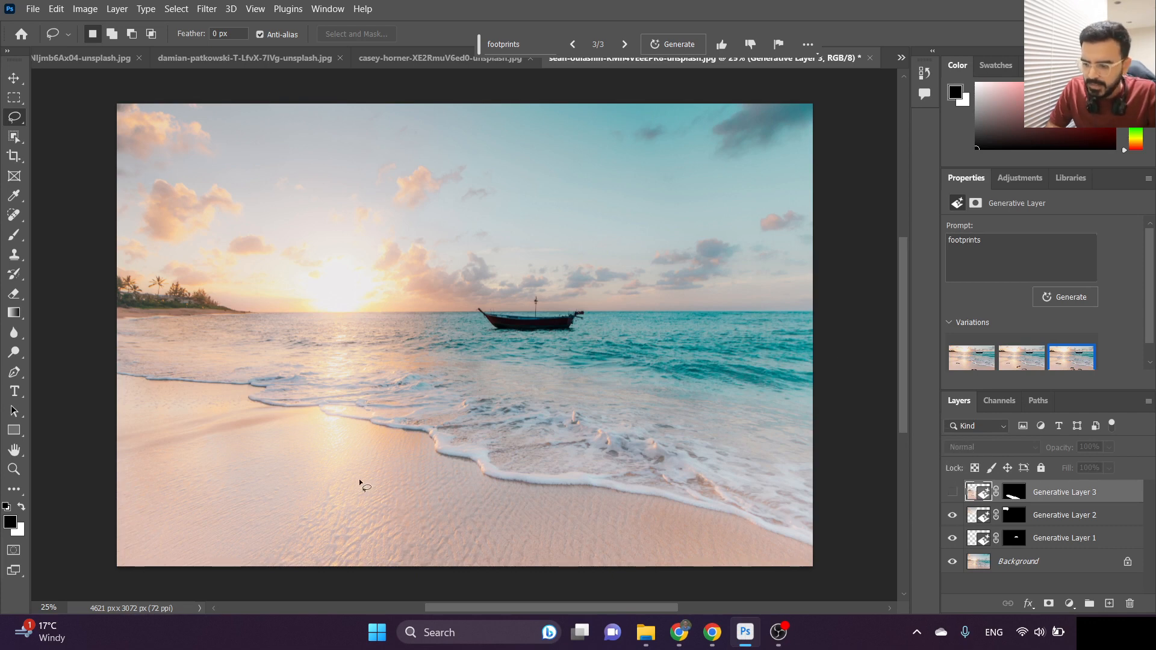
# - Lasso a small star-shaped area on the sand, fill it with a generated "starfish" and switch to the second variation
pyautogui.moveTo(364, 489)
pyautogui.mouseDown()
pyautogui.moveTo(403, 495)
pyautogui.moveTo(379, 504)
pyautogui.moveTo(381, 515)
pyautogui.moveTo(338, 506)
pyautogui.moveTo(362, 489)
pyautogui.mouseUp()
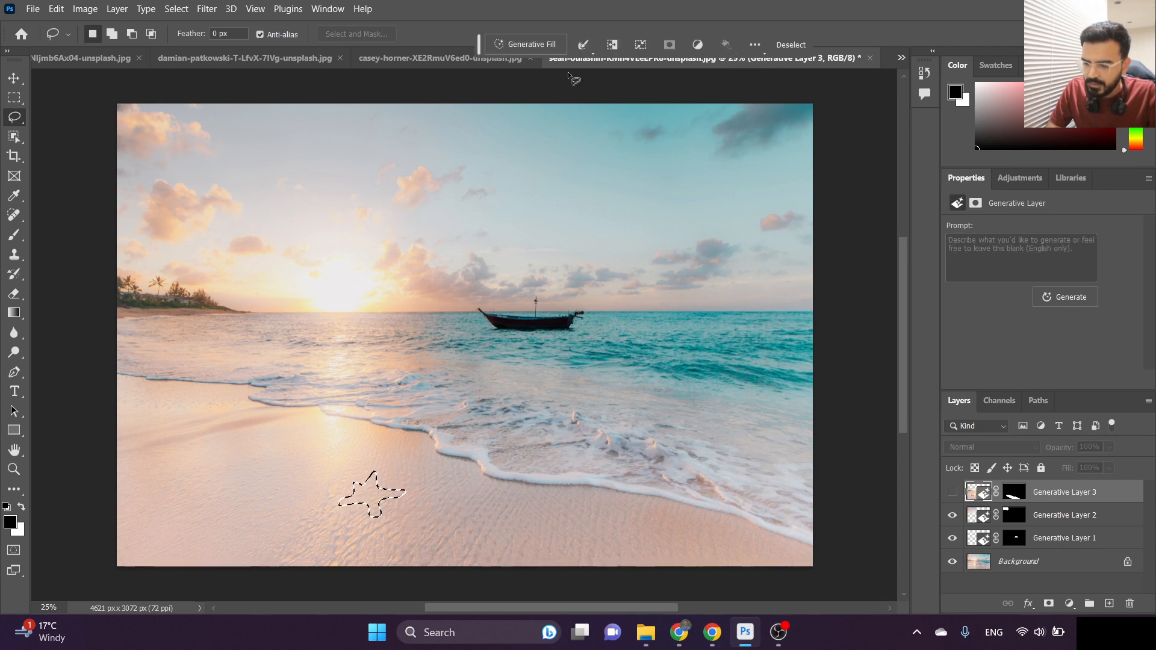
pyautogui.click(551, 48)
pyautogui.write('star')
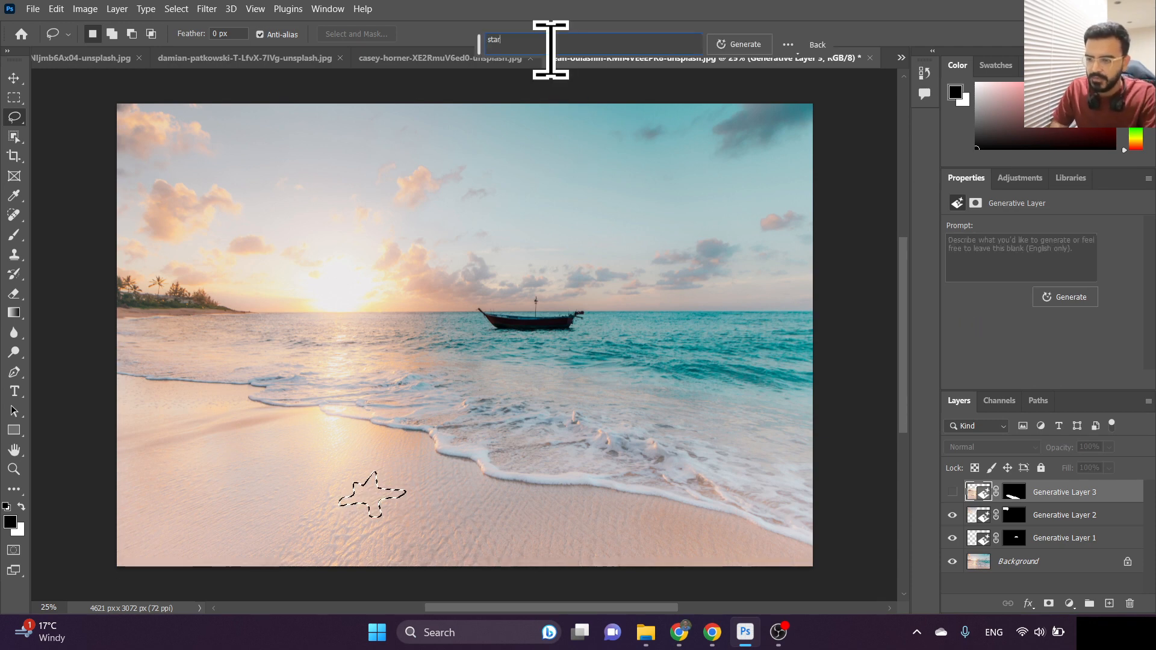
pyautogui.write('fish')
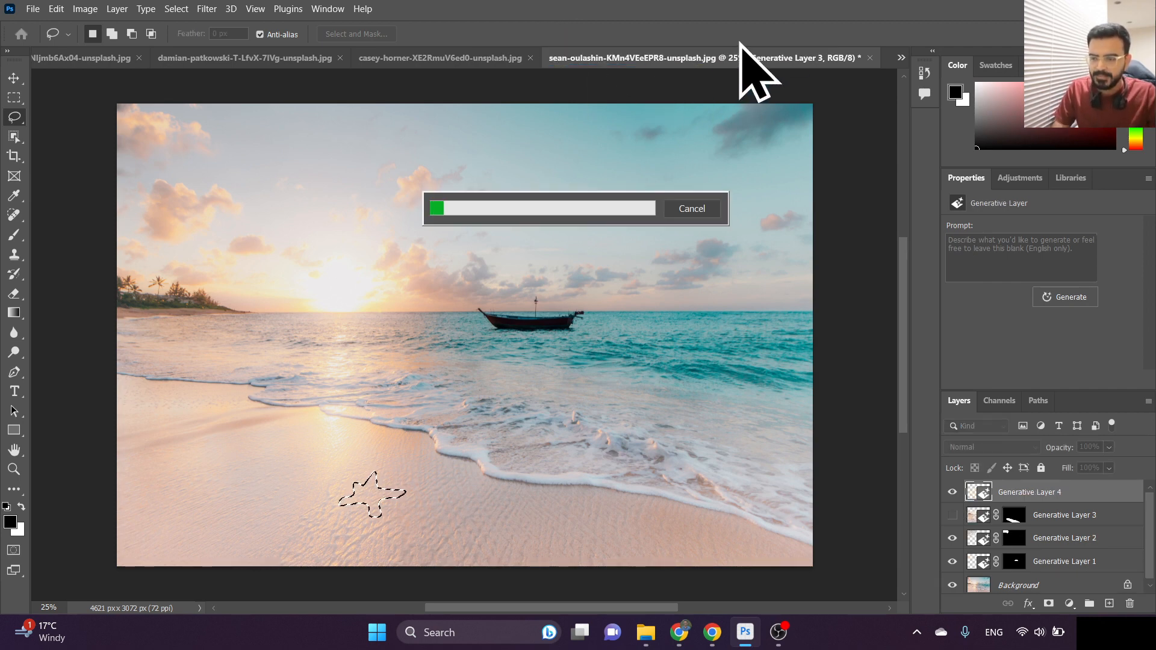
pyautogui.click(624, 45)
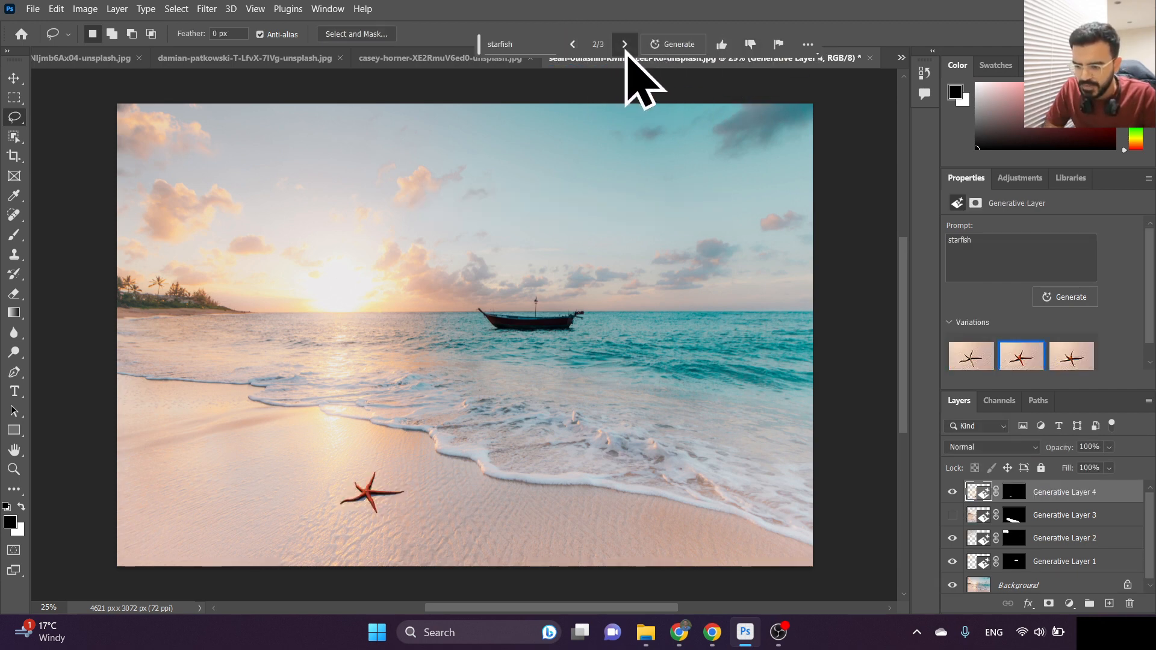
# - Compare the second and third starfish variations and keep the third one
pyautogui.click(624, 45)
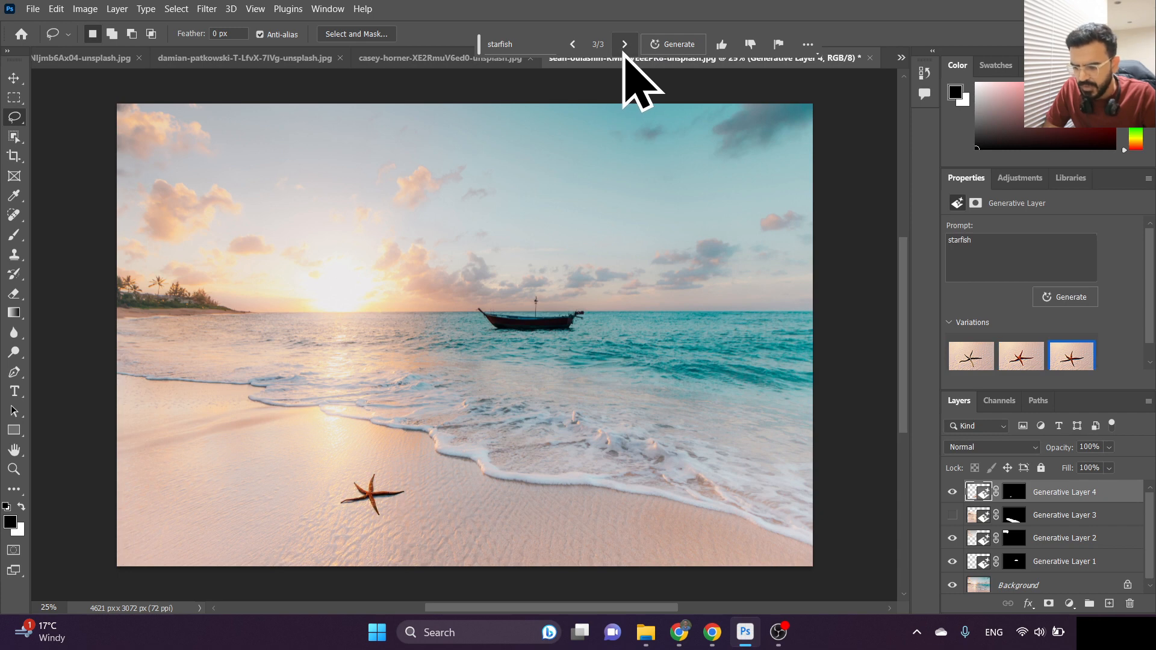
pyautogui.click(573, 45)
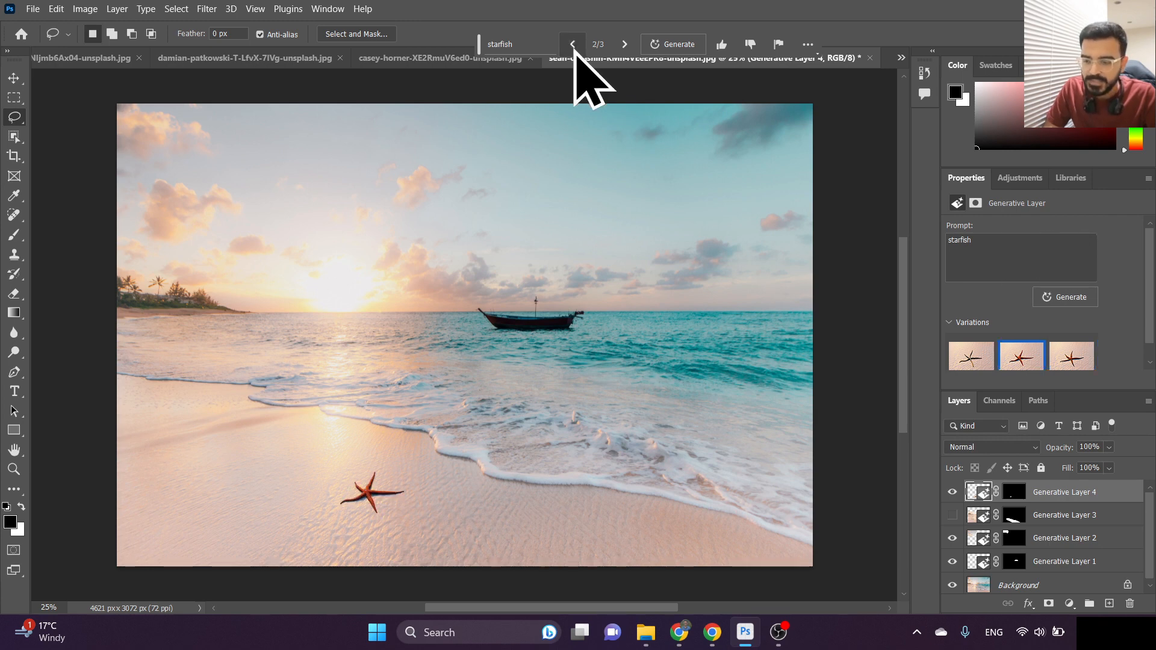
pyautogui.click(624, 44)
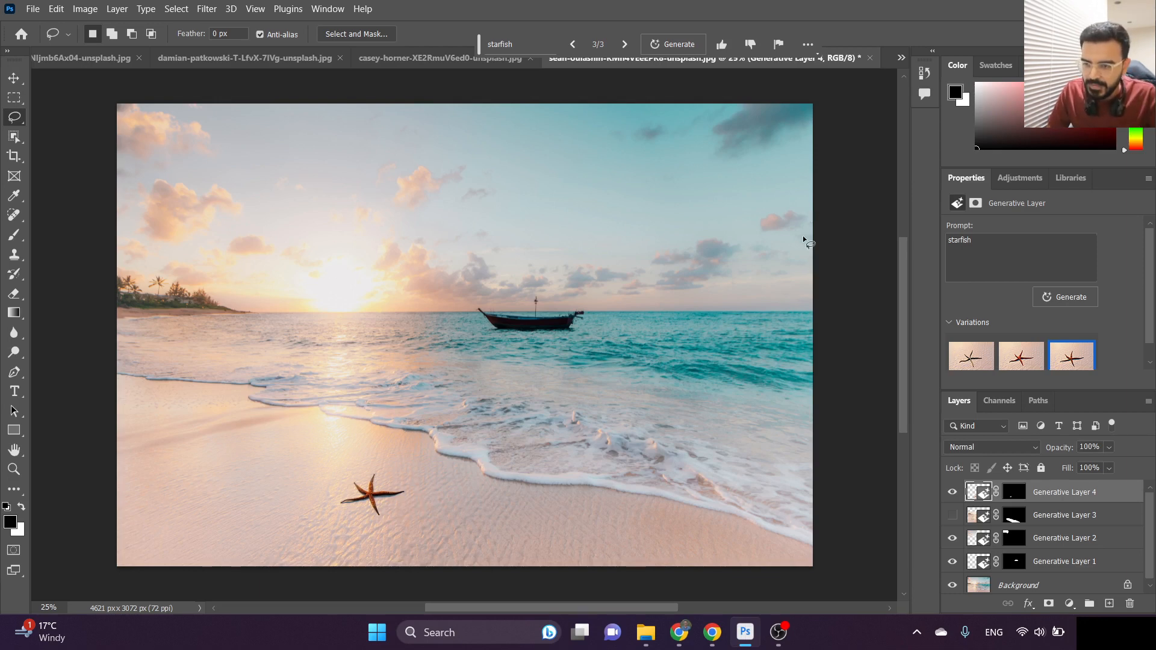
# - Lasso an area across the horizon at the photo's right edge and generate "island with trees" in it with Generative Fill
pyautogui.moveTo(814, 245); pyautogui.dragTo(734, 262)
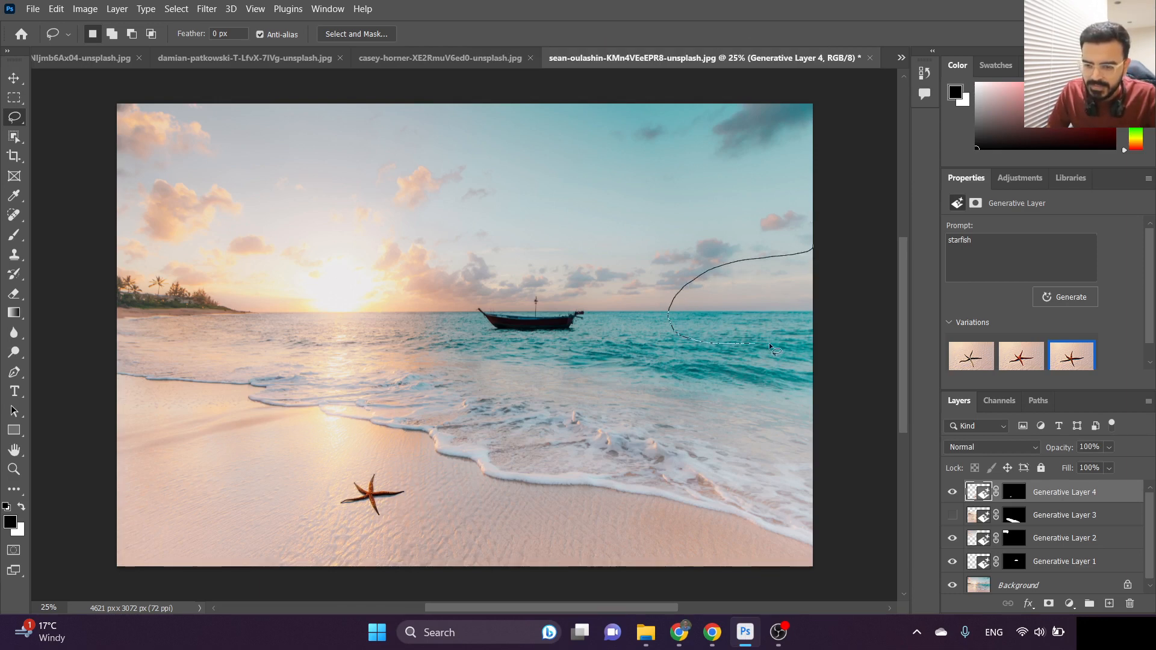
pyautogui.moveTo(844, 300); pyautogui.dragTo(830, 241)
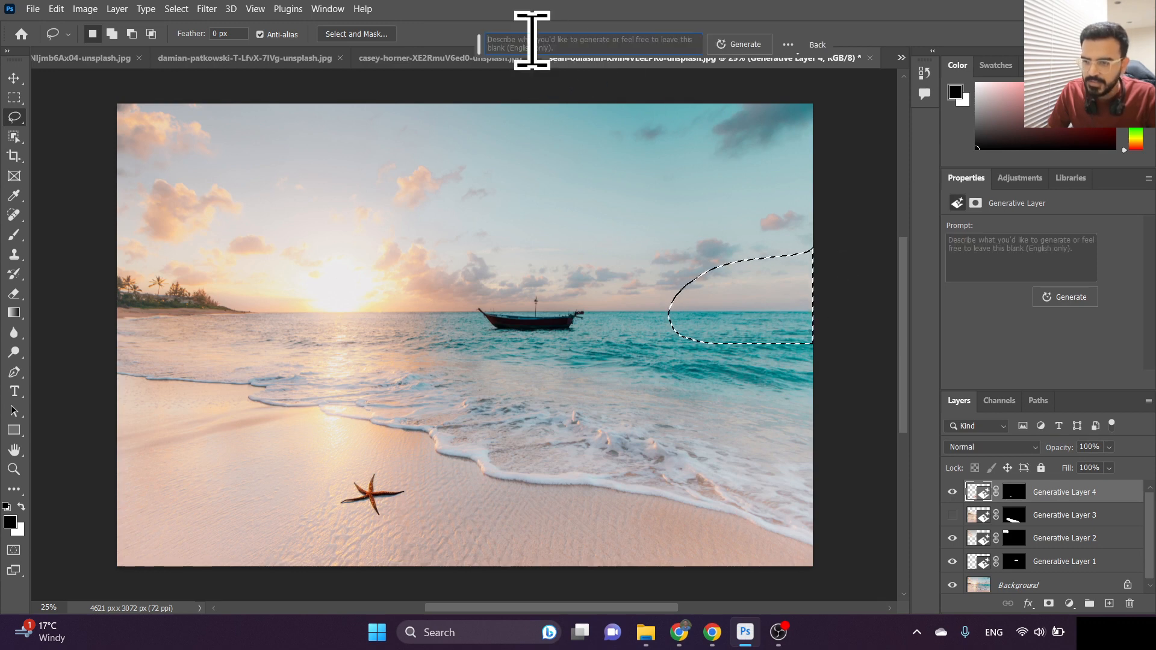
pyautogui.click(532, 39)
pyautogui.write('island with t')
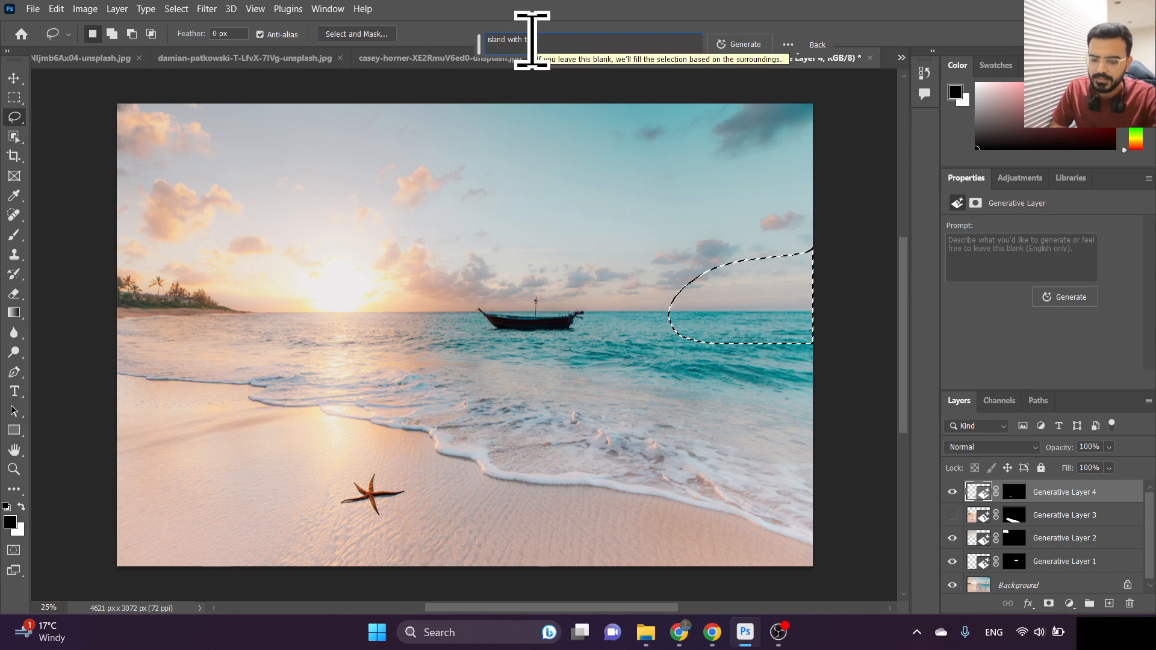
pyautogui.write('ress')
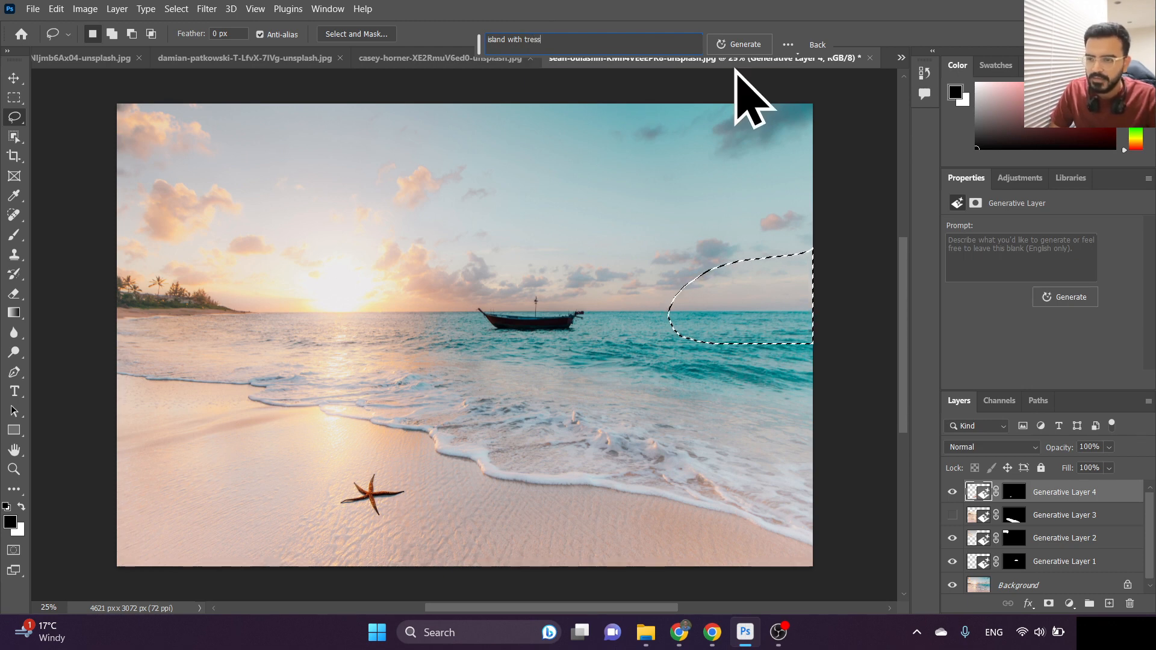
pyautogui.click(721, 42)
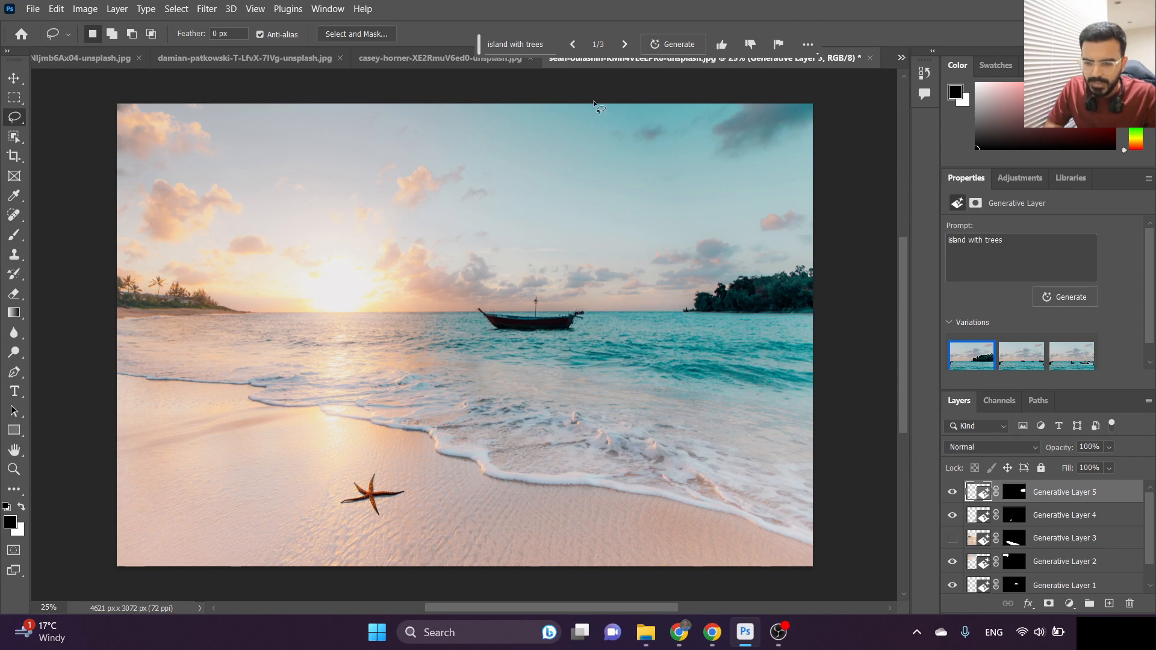
# - Go through the island variations and return to the first one with the tree-covered island
pyautogui.click(624, 44)
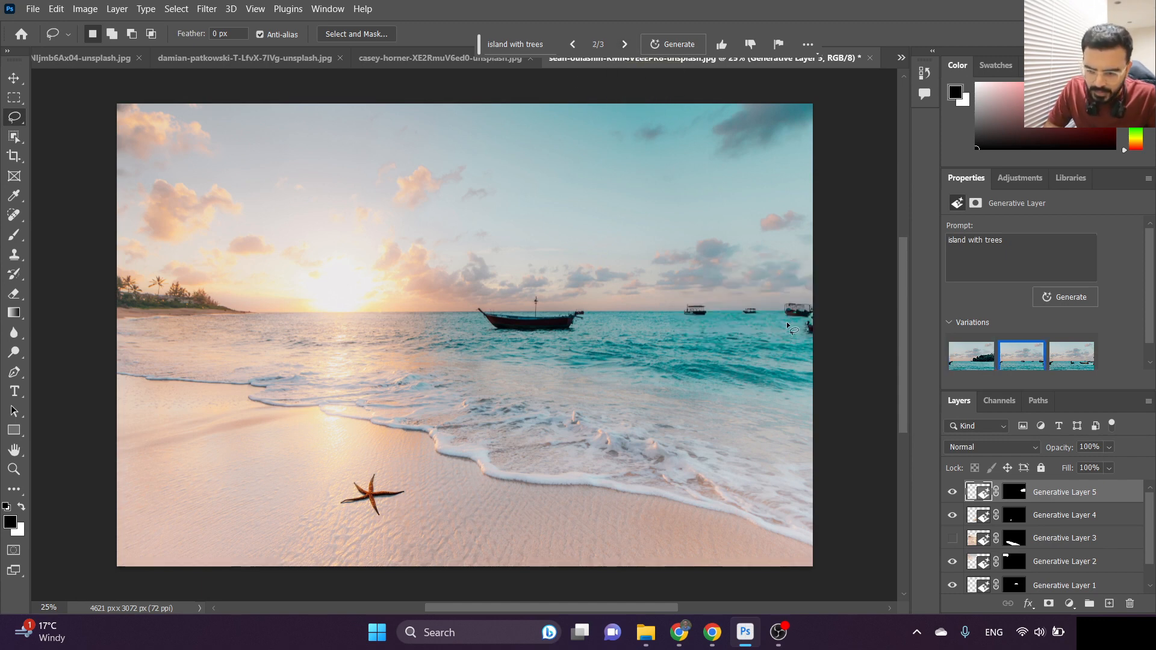
pyautogui.hotkey('ctrl', '+')
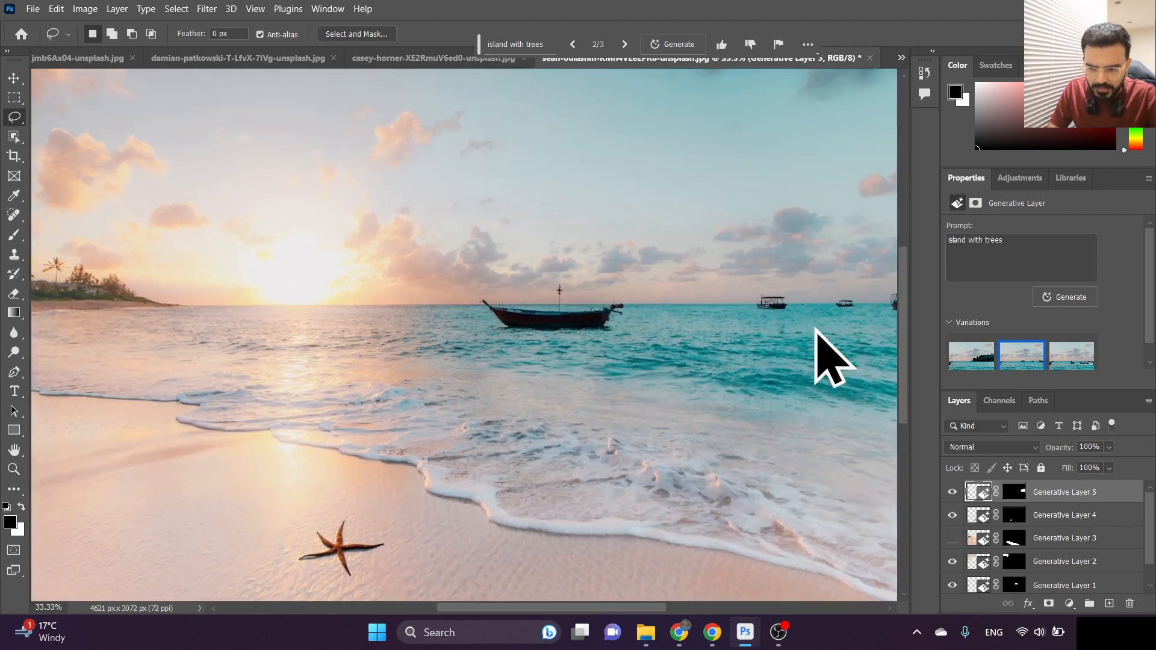
pyautogui.hotkey('ctrl', '-')
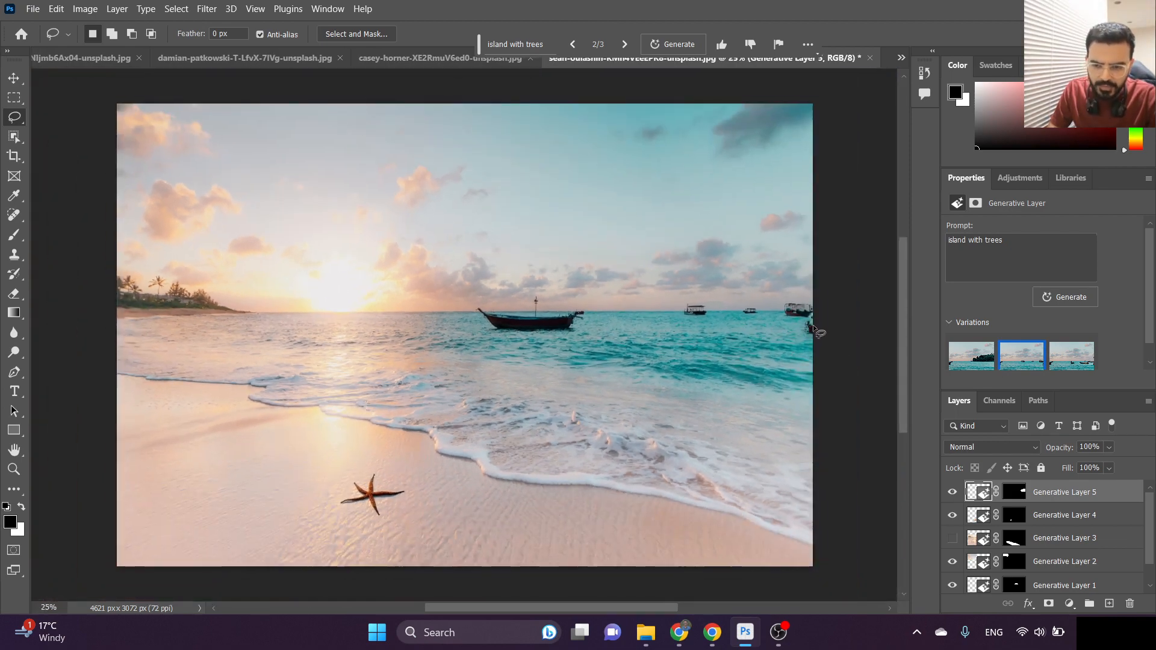
pyautogui.click(624, 44)
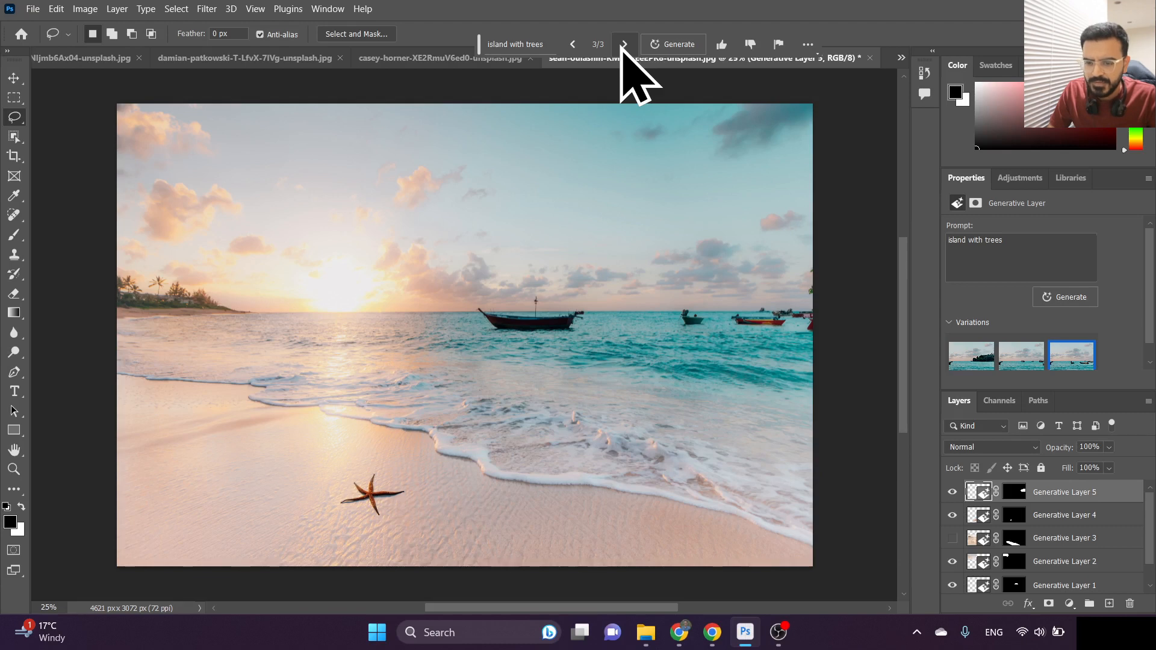
pyautogui.click(624, 44)
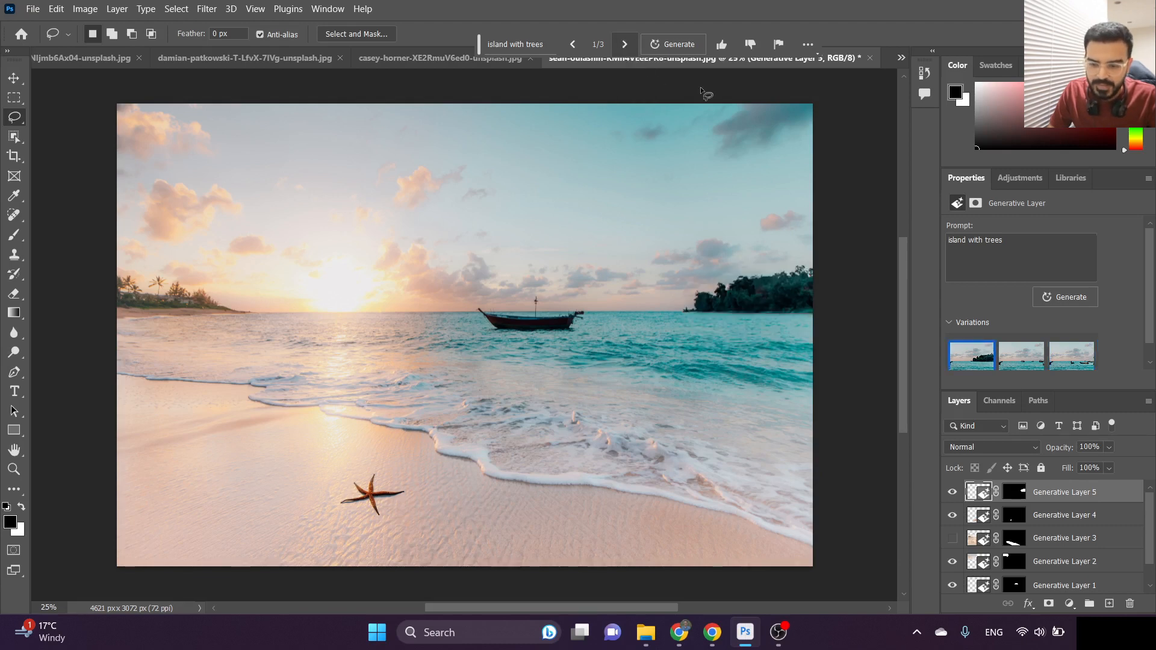
# - Delete the third and second island variations, leaving only the tree-covered island
pyautogui.click(1091, 351)
pyautogui.click(1111, 385)
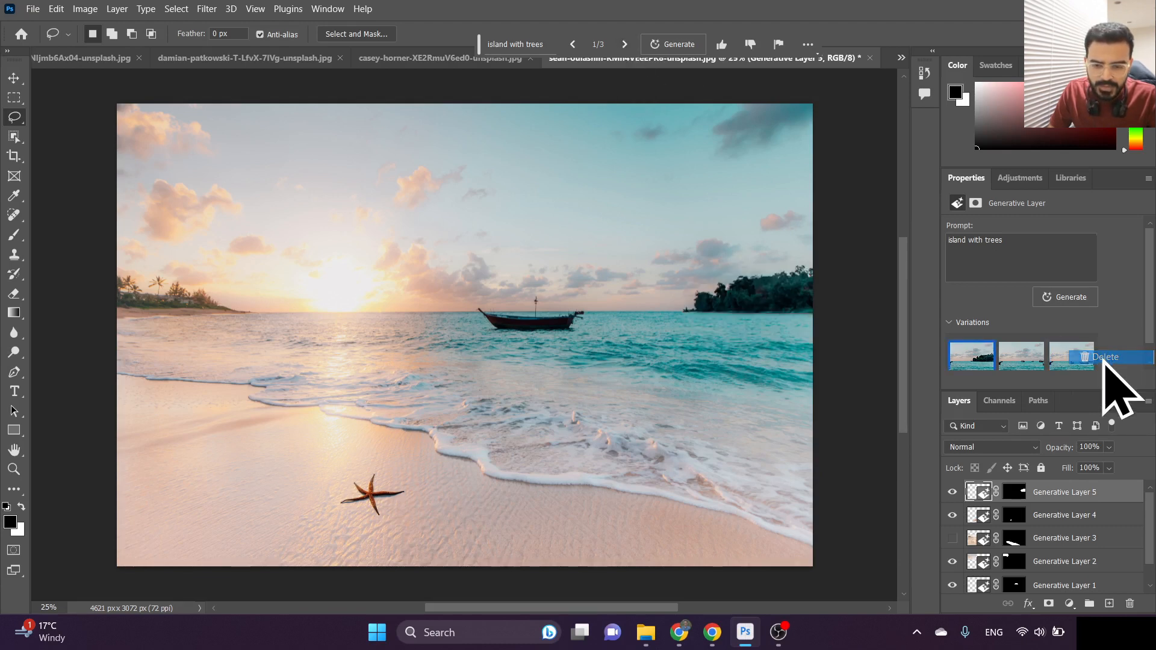
pyautogui.click(1041, 348)
pyautogui.click(1061, 359)
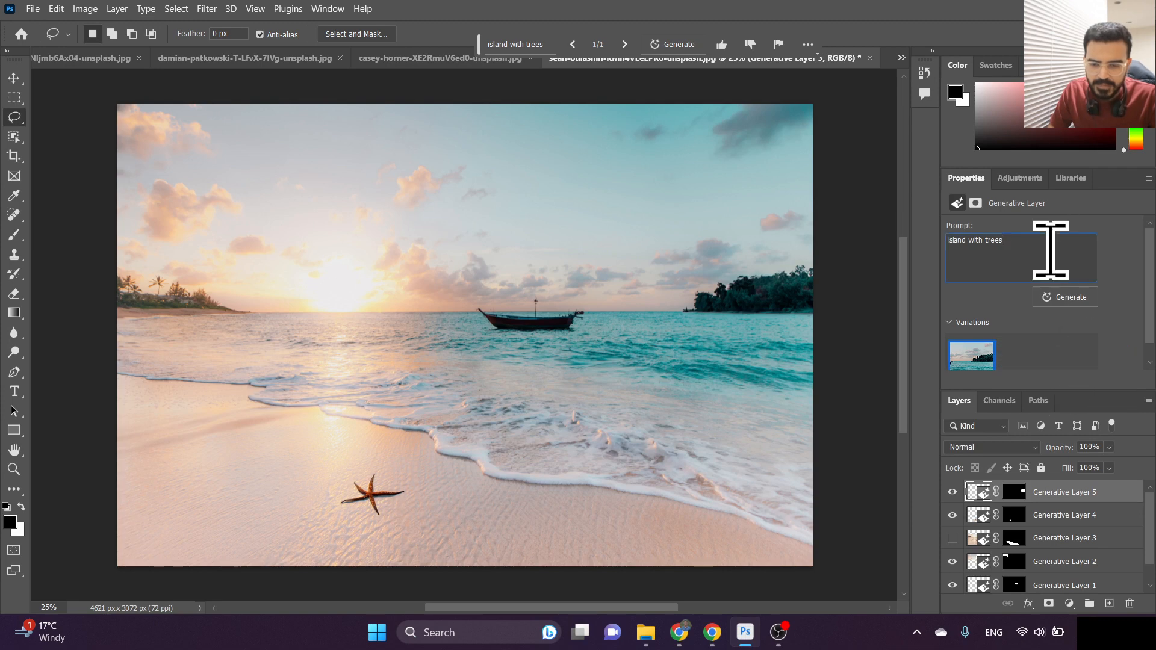
# - Generate more "island with trees" variations for the same layer, look through them and keep the fourth one with the tree-covered island
pyautogui.click(1050, 247)
pyautogui.click(1061, 298)
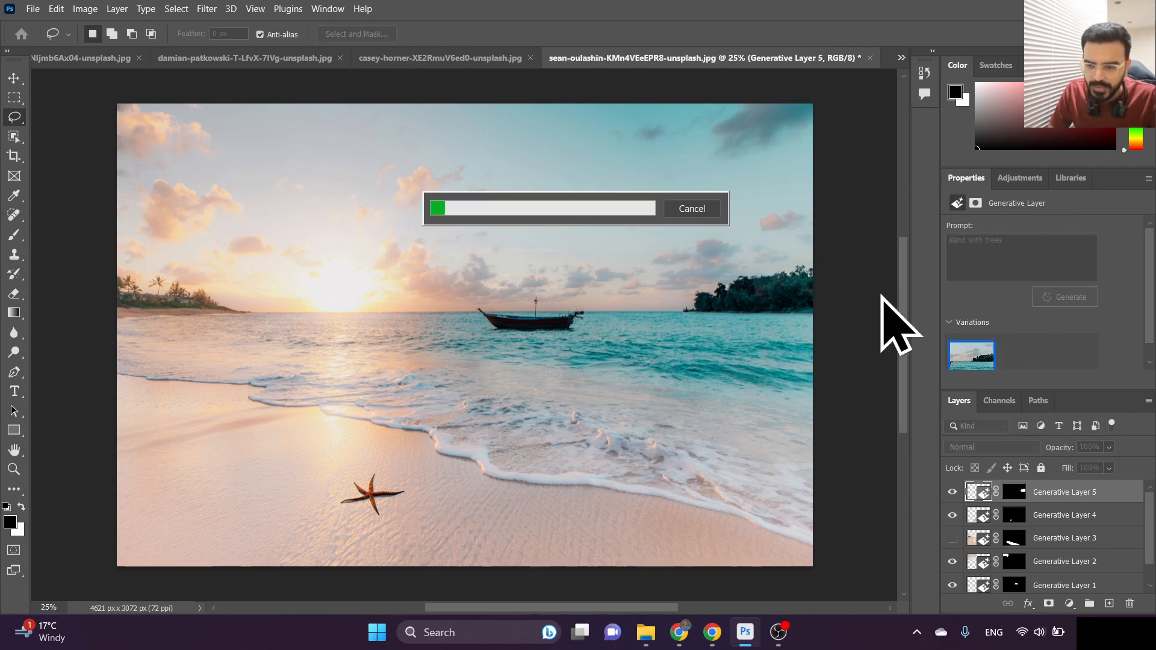
pyautogui.click(625, 45)
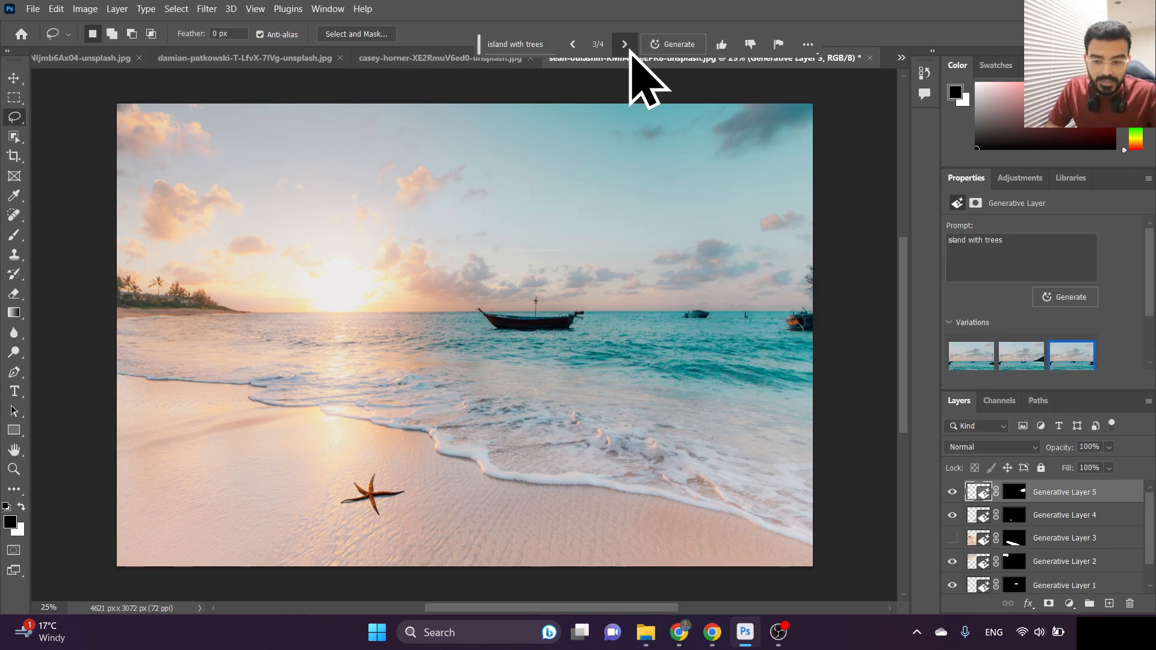
pyautogui.click(625, 45)
pyautogui.scroll(-2, 1047, 348)
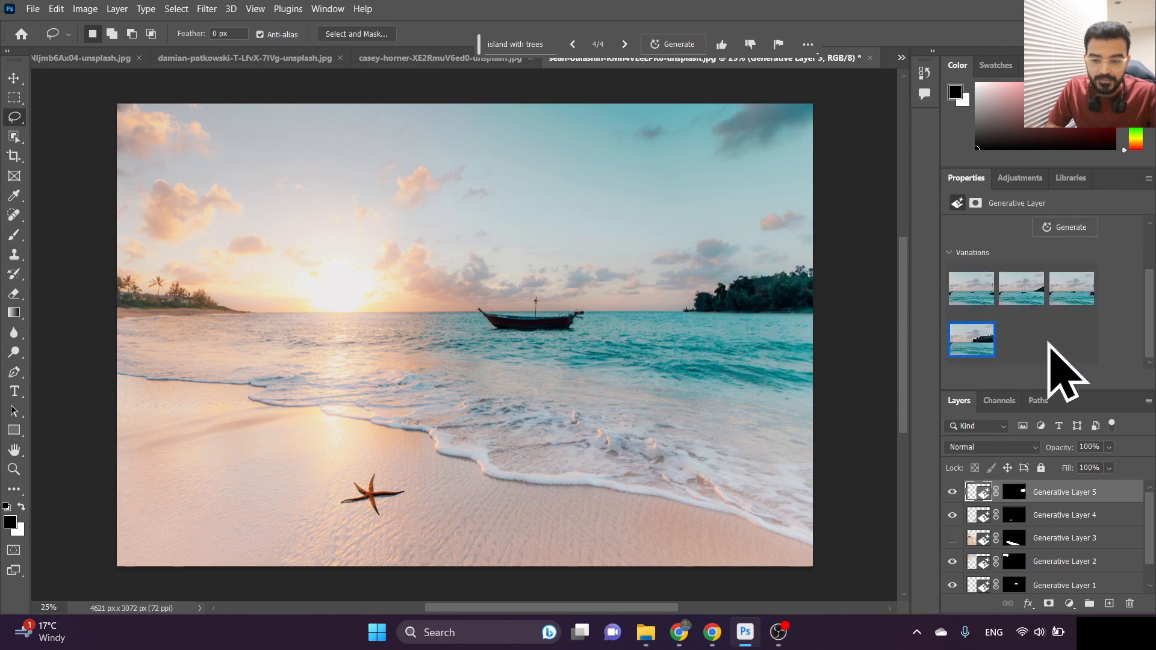
pyautogui.scroll(2, 1045, 348)
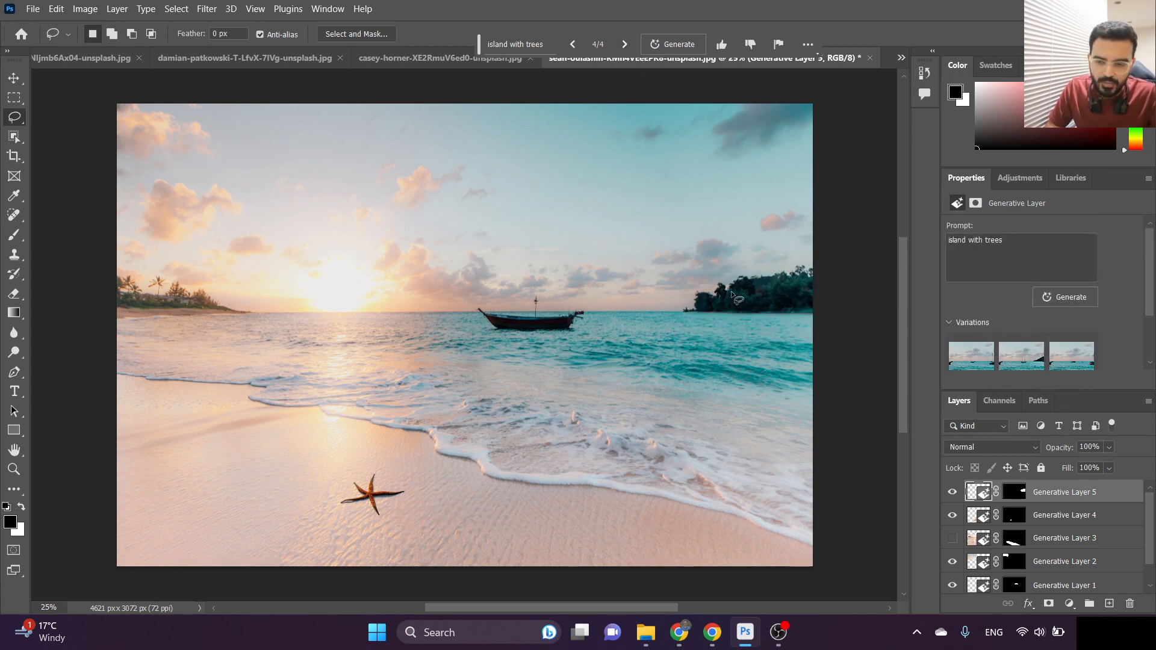
pyautogui.scroll(-1, 739, 291)
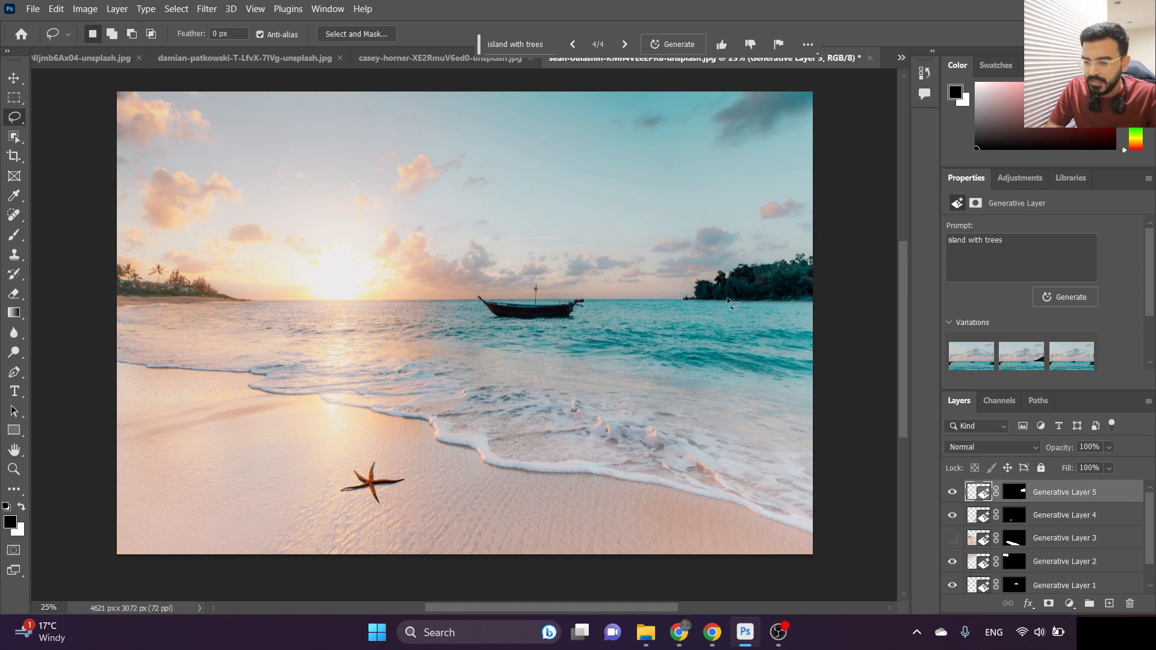
# - Lasso the palm-covered land at the photo's left edge, replace it using Generative Fill with an empty prompt and choose the third variation
pyautogui.moveTo(117, 232); pyautogui.dragTo(132, 235)
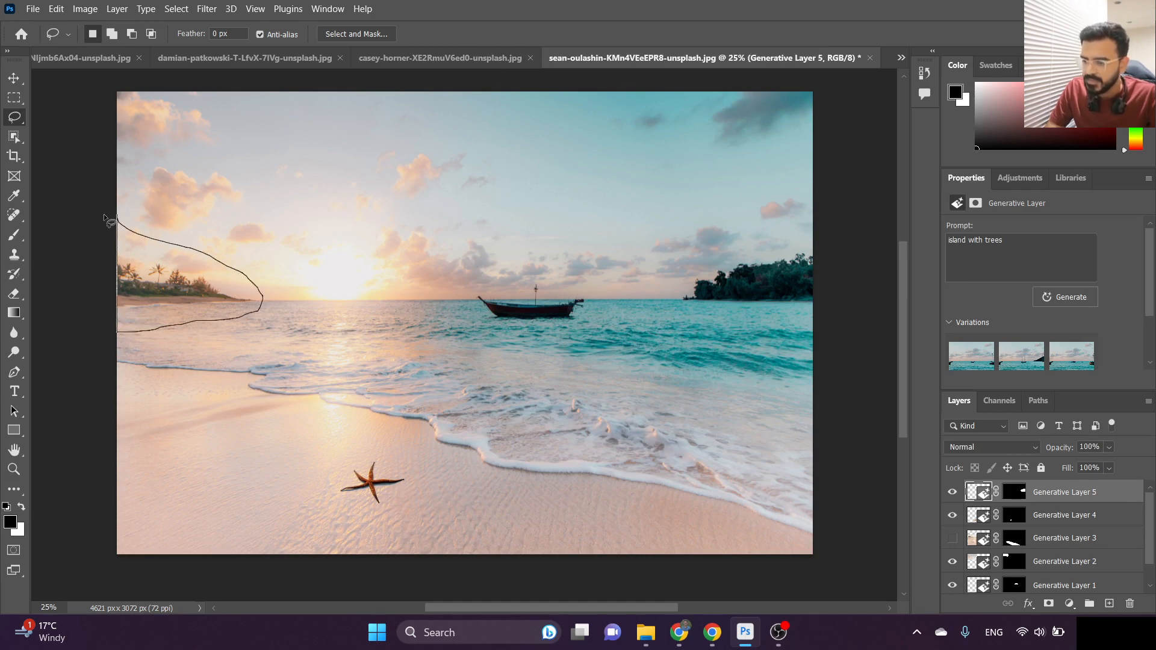
pyautogui.moveTo(108, 220); pyautogui.dragTo(111, 221)
pyautogui.click(526, 45)
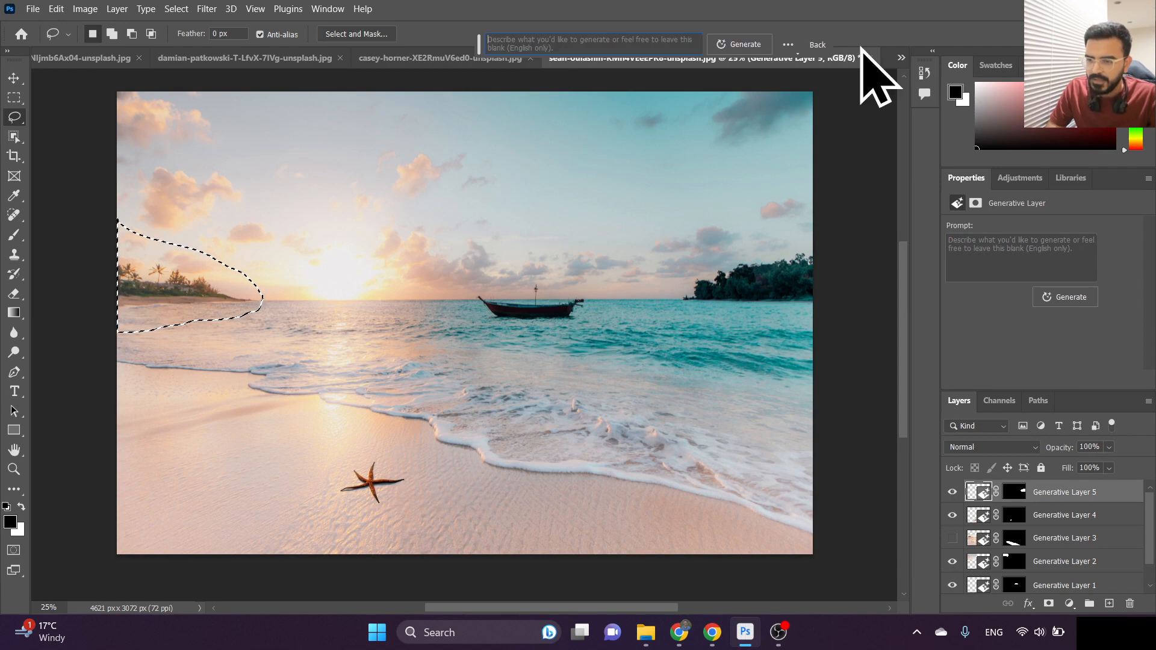
pyautogui.click(752, 48)
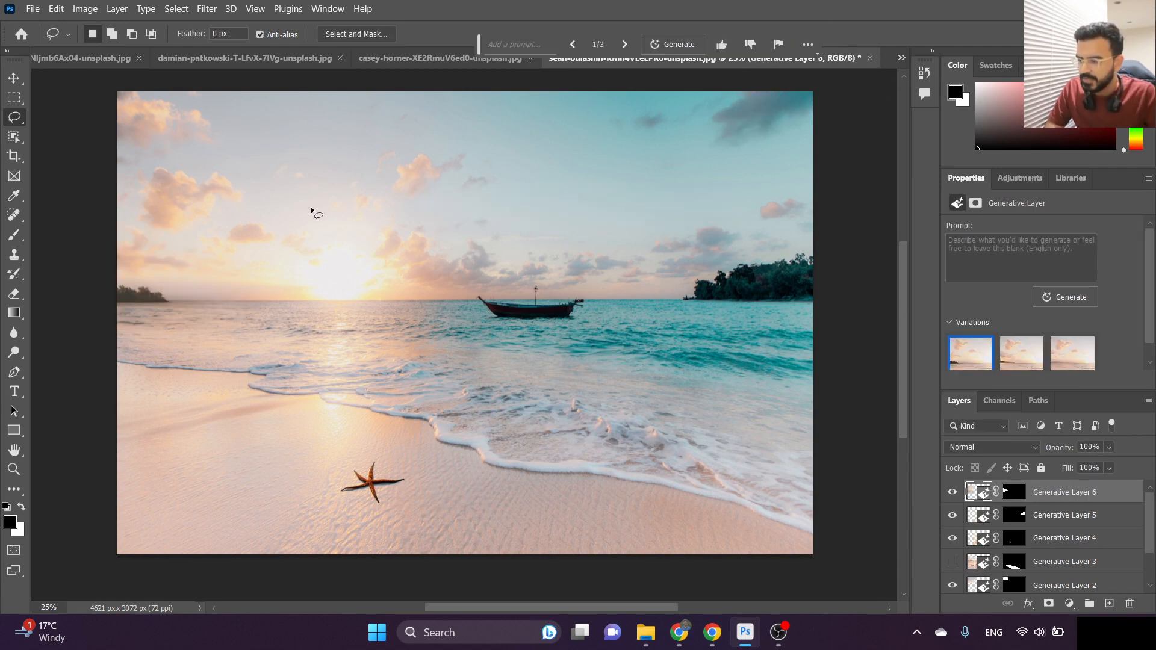
pyautogui.click(624, 48)
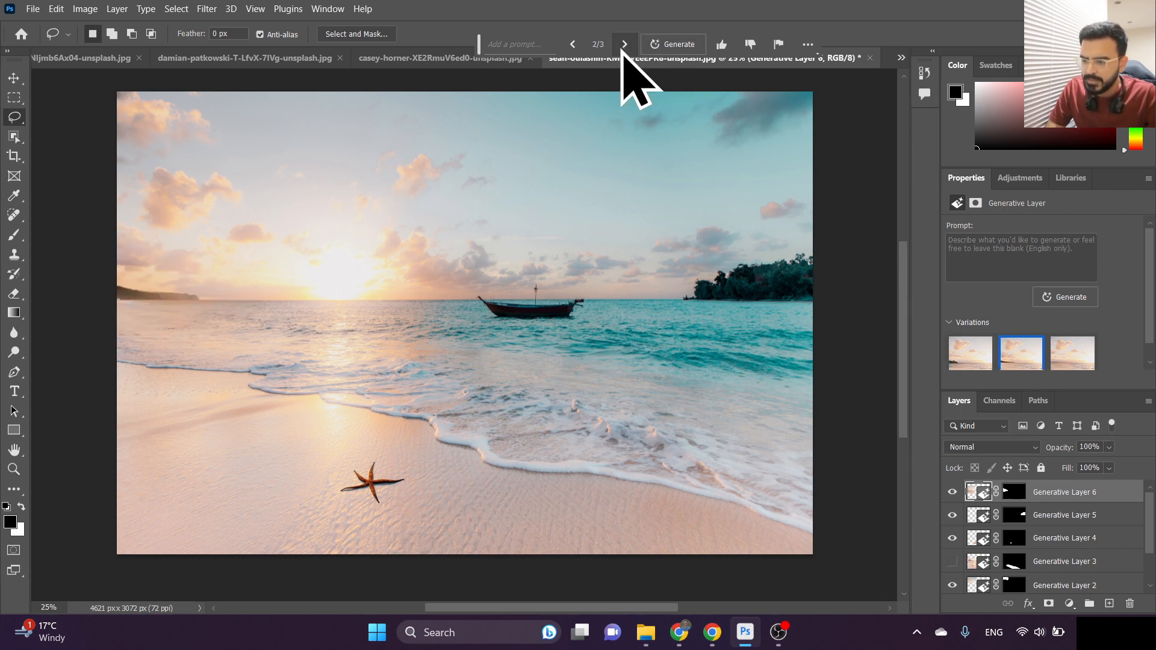
pyautogui.click(624, 47)
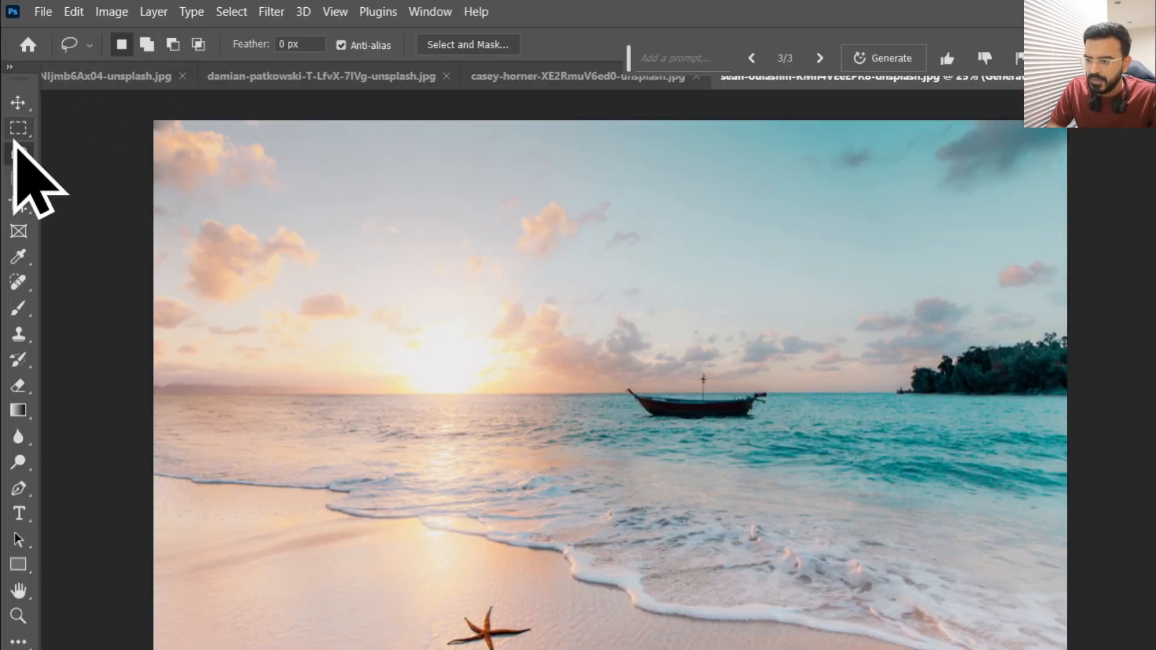
# - Select the whole sky down to just below the horizon with a rectangular marquee and generate "night sky" in it
pyautogui.click(14, 97)
pyautogui.moveTo(154, 121); pyautogui.dragTo(1084, 414)
pyautogui.click(698, 57)
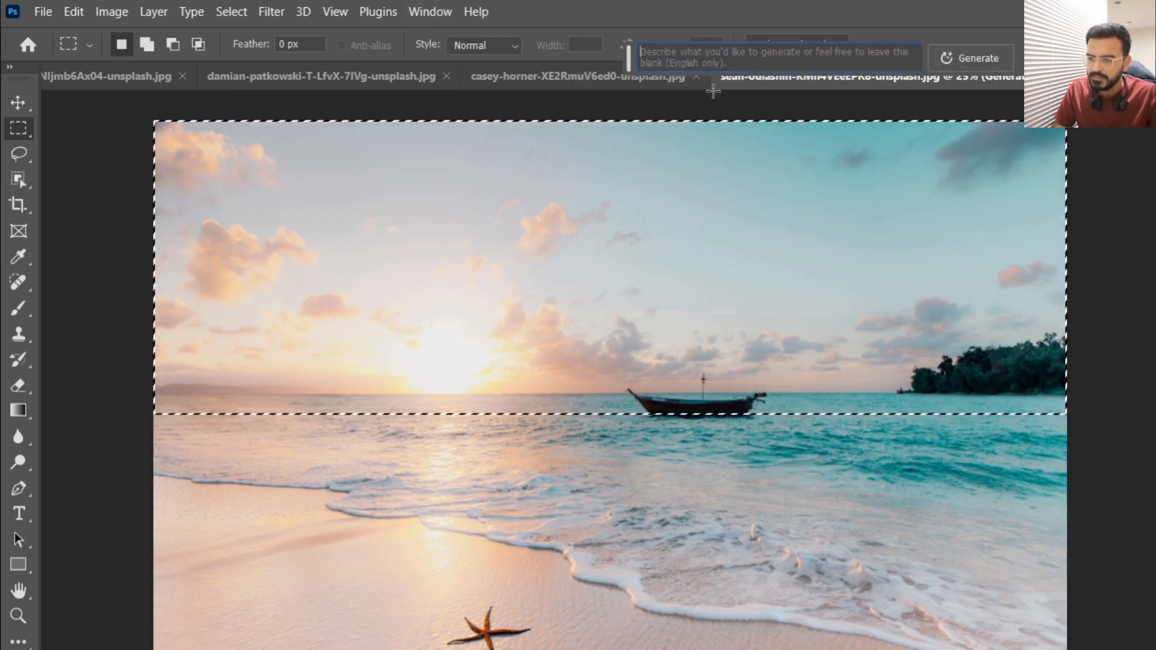
pyautogui.write('night sky')
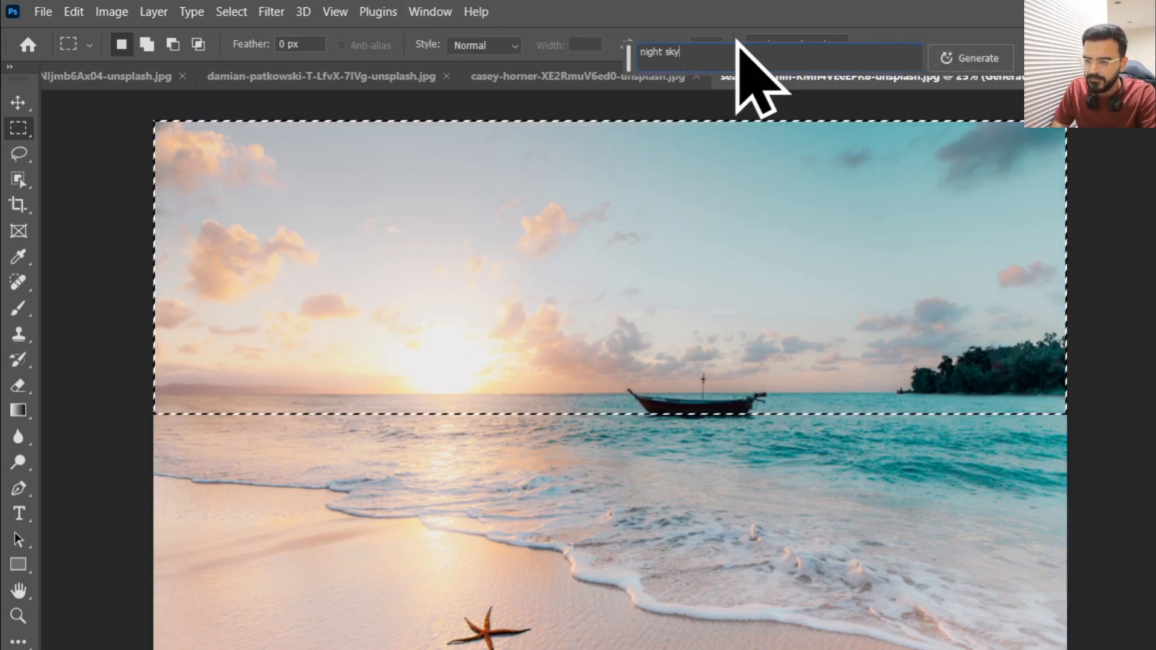
pyautogui.click(983, 58)
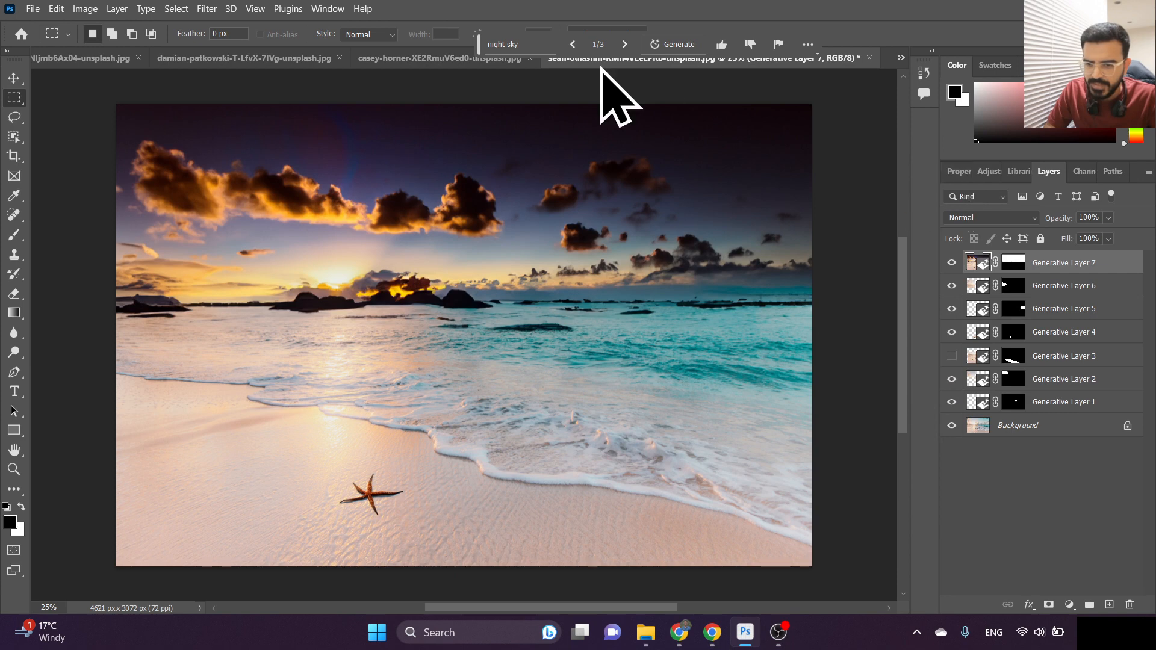
# - Go through the three night sky variations and delete the night sky layer
pyautogui.click(625, 45)
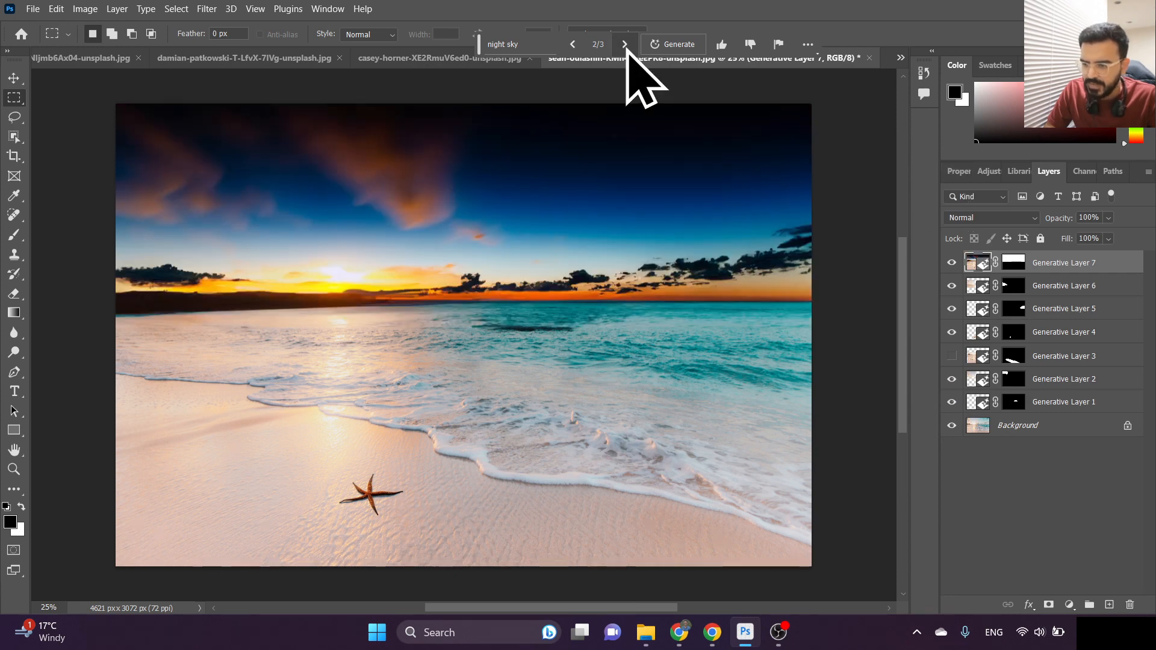
pyautogui.click(624, 45)
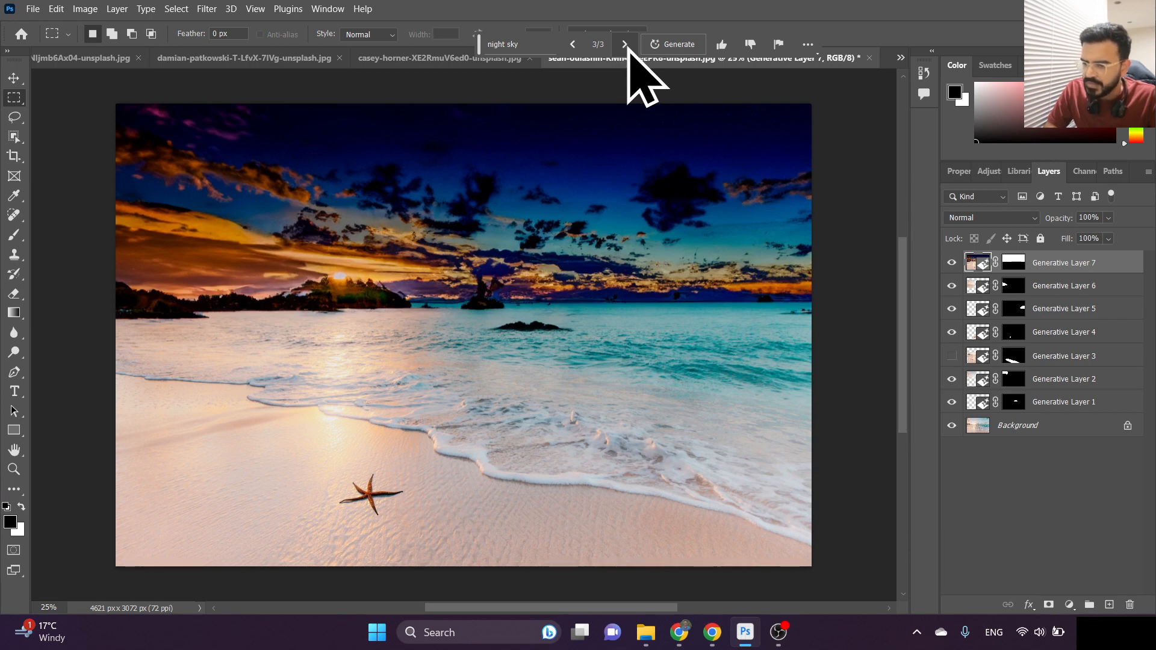
pyautogui.click(624, 45)
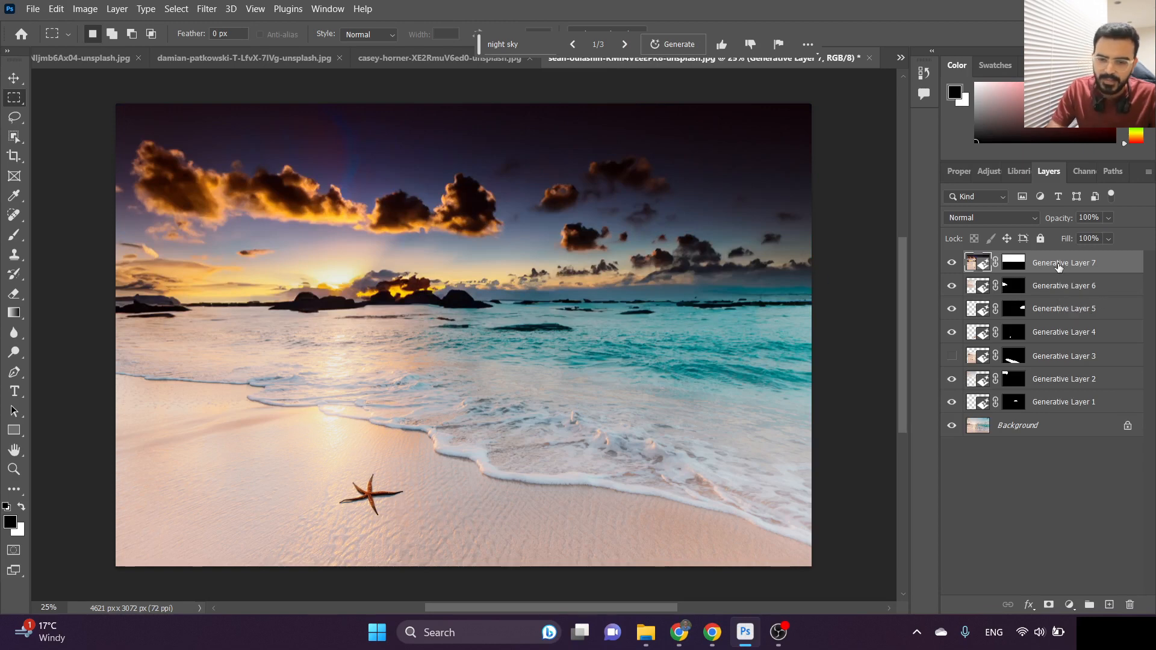
pyautogui.press('Delete')
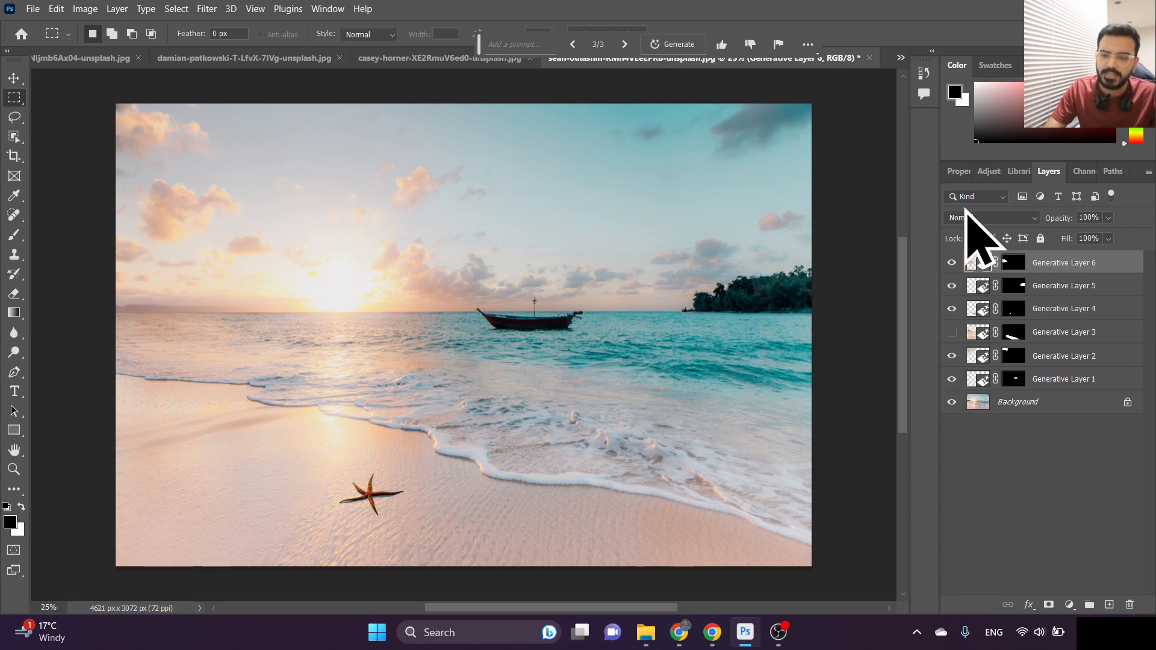
# - Lasso a small patch of water between the boat and the tree-covered island and generate "dolphins" in it
pyautogui.click(959, 172)
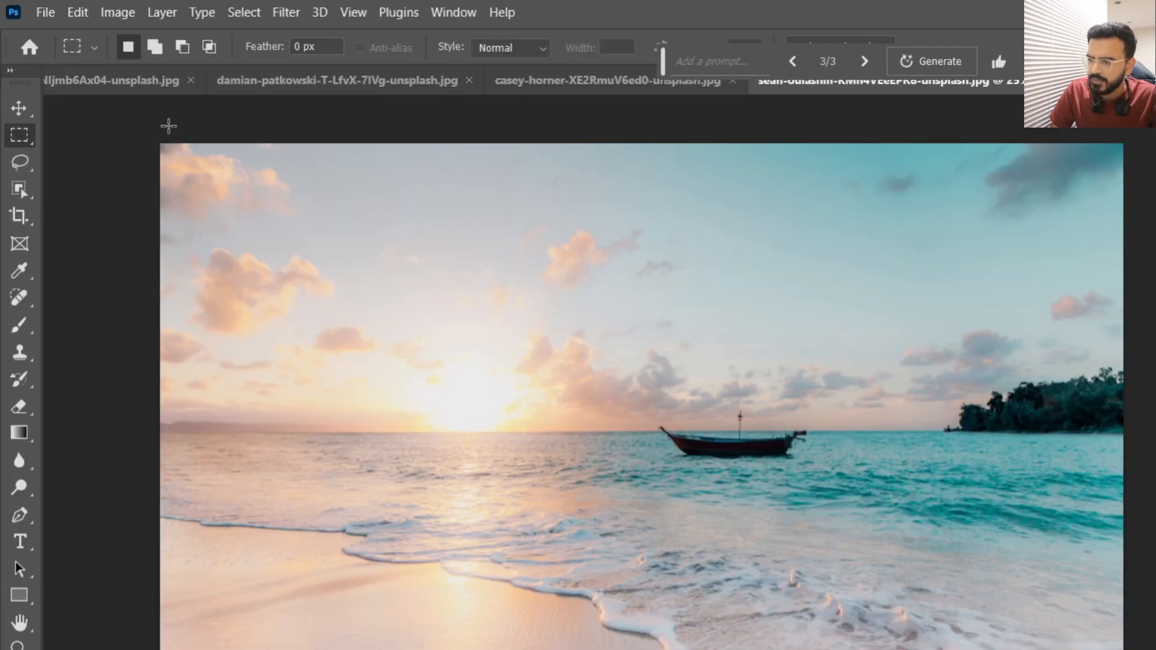
pyautogui.press('l')
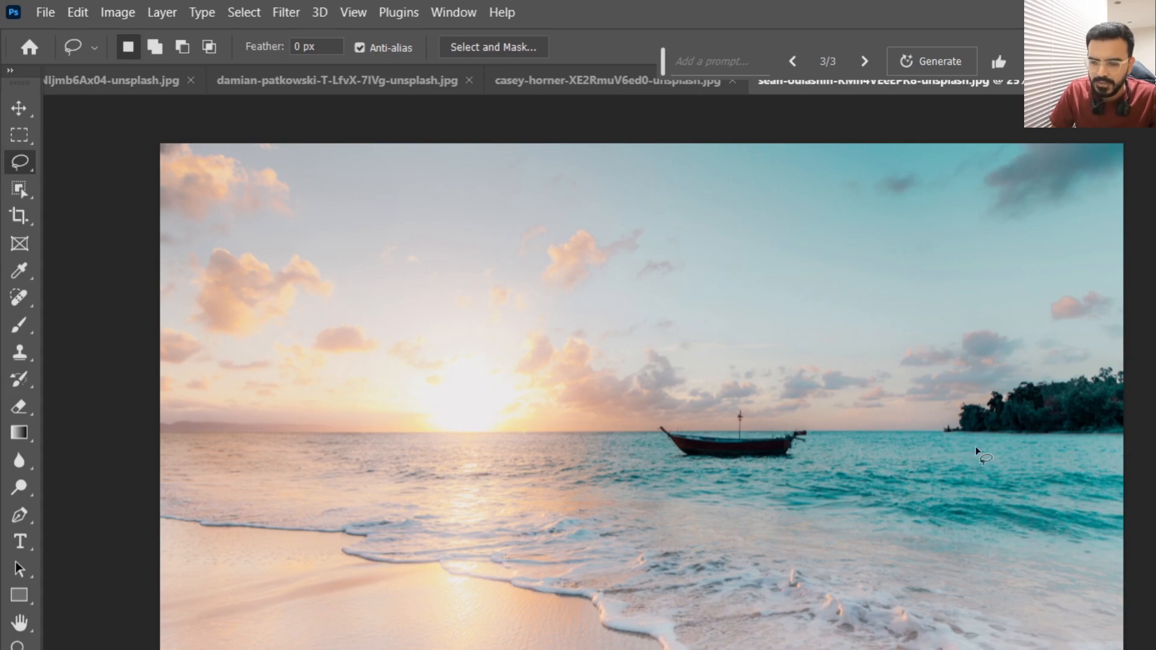
pyautogui.moveTo(922, 472); pyautogui.dragTo(951, 439)
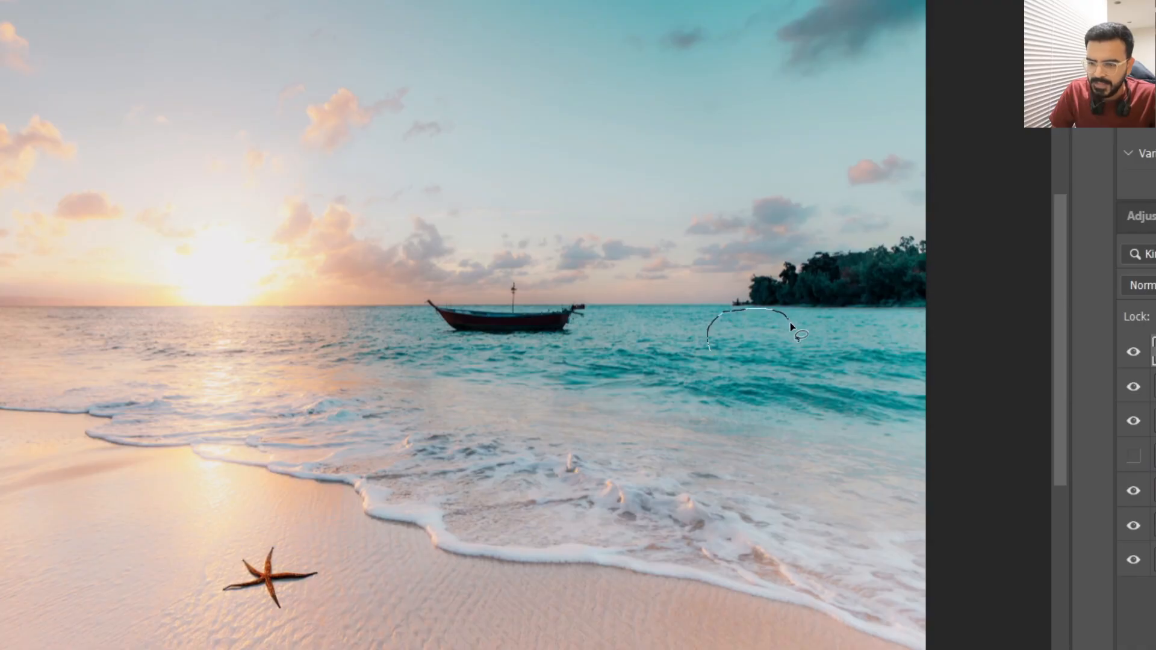
pyautogui.moveTo(712, 354); pyautogui.dragTo(717, 359)
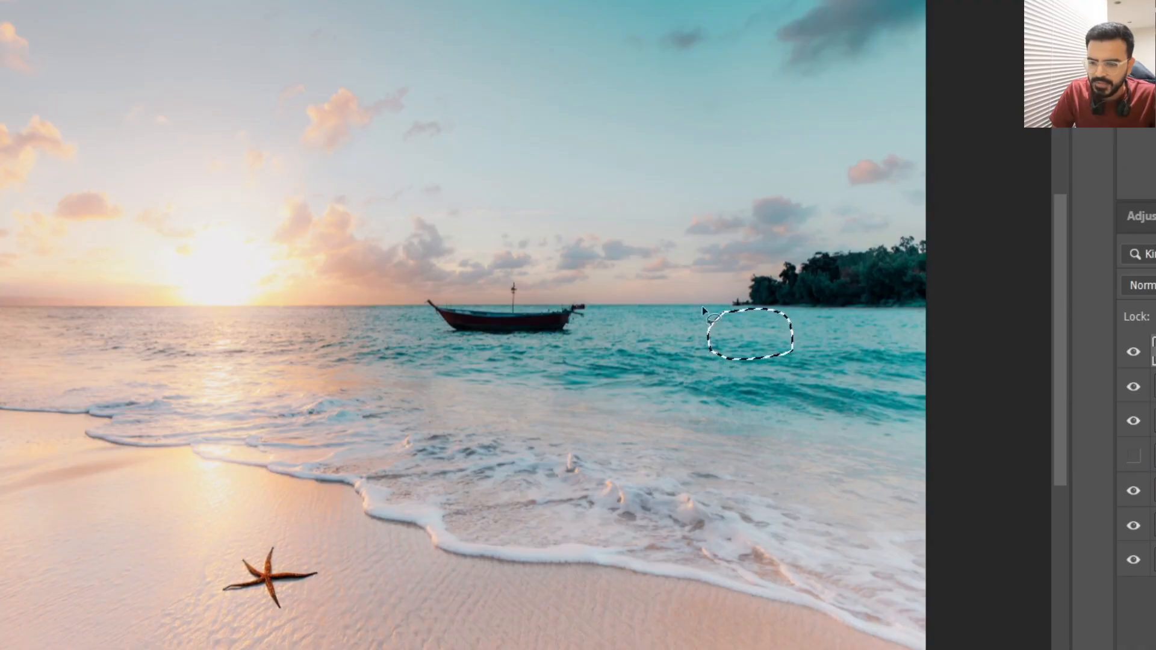
pyautogui.click(473, 65)
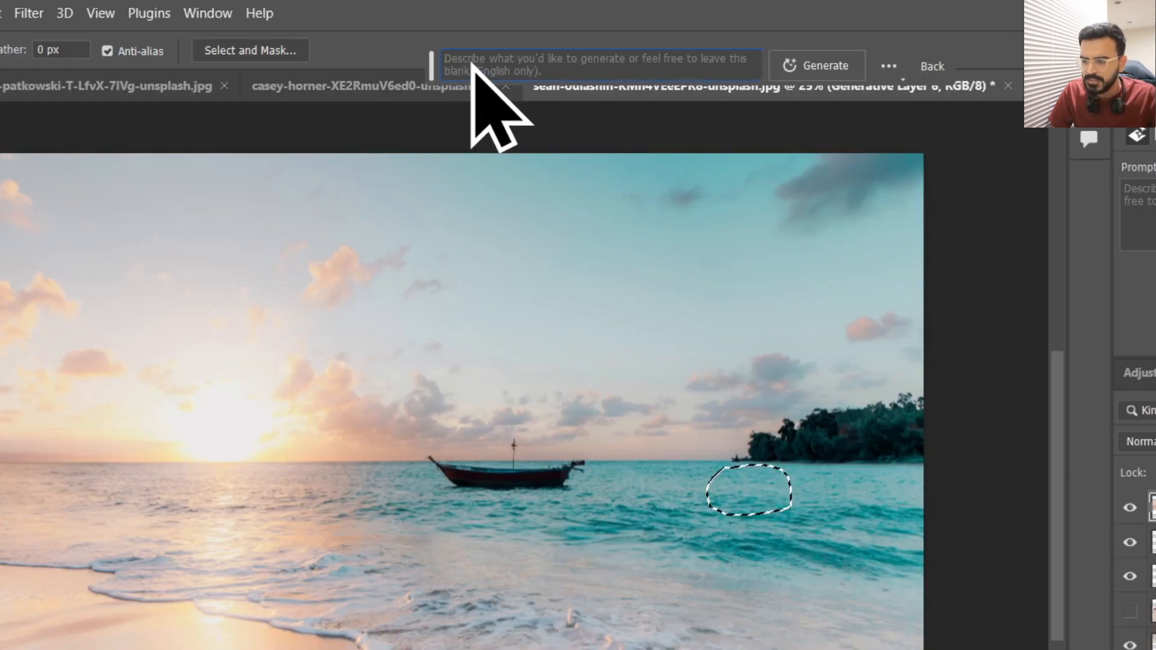
pyautogui.write('dolphins')
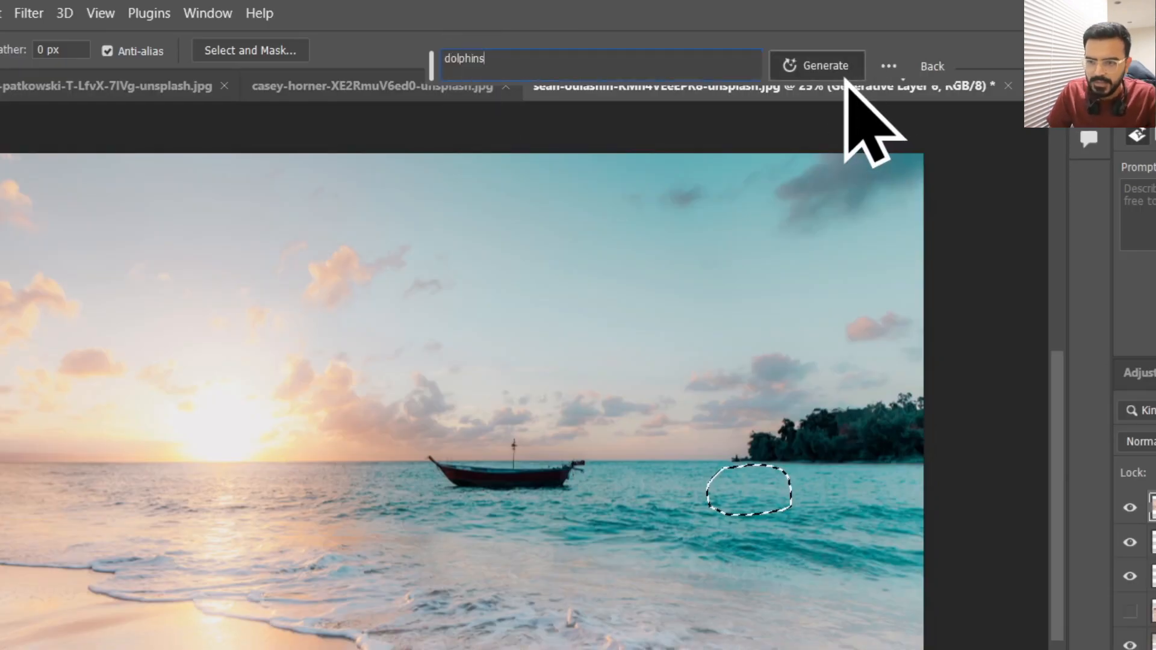
pyautogui.click(846, 75)
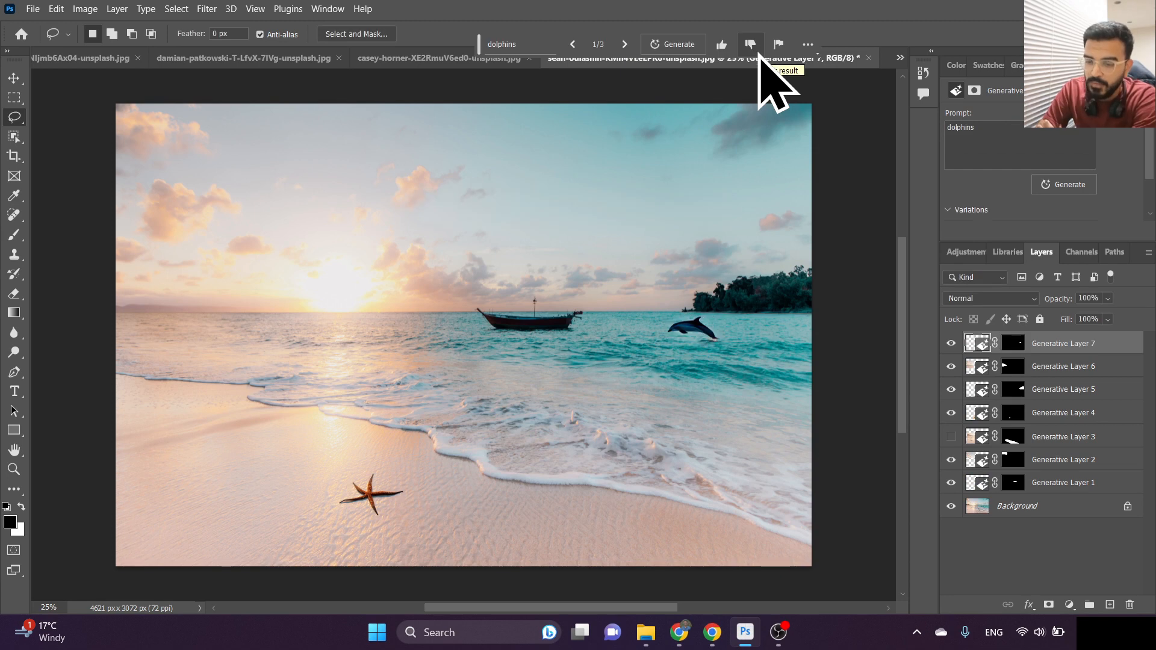
# - Compare the three dolphin variations at full view and up close, and keep the third one
pyautogui.click(623, 49)
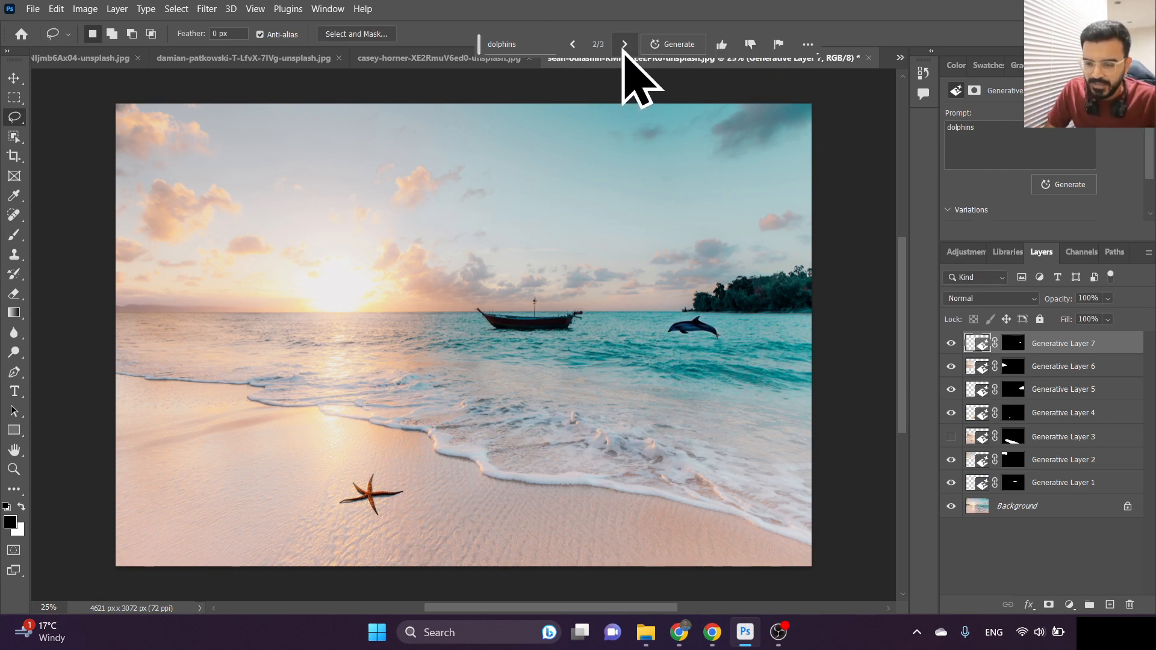
pyautogui.click(624, 45)
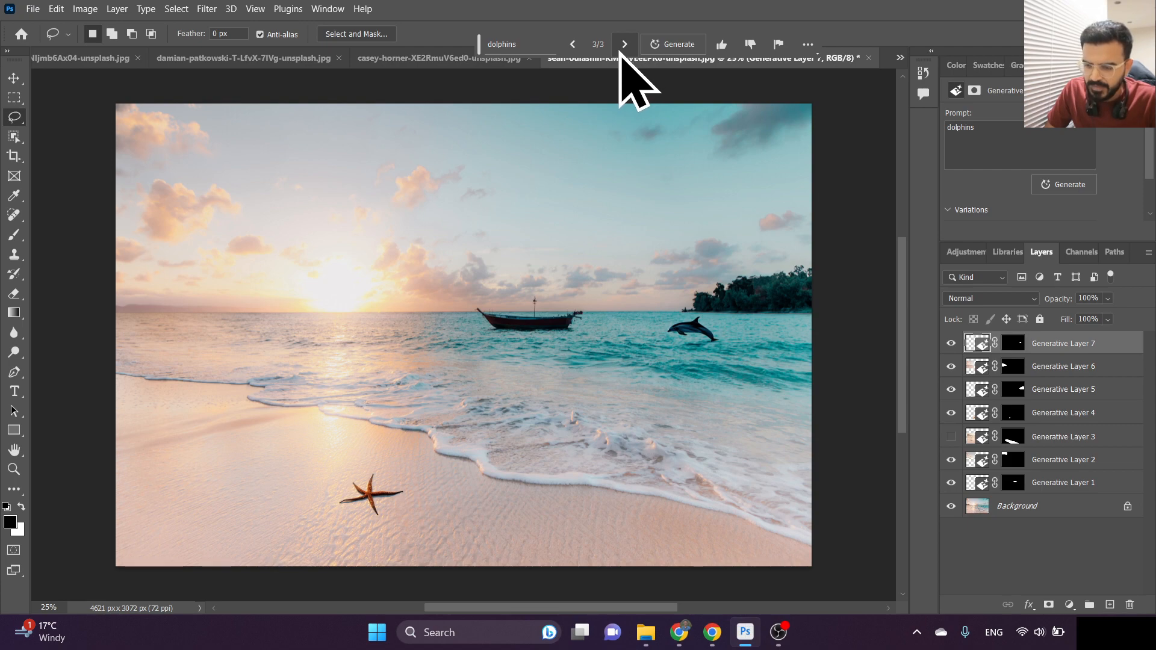
pyautogui.hotkey('ctrl', '+')
pyautogui.hotkey('ctrl', '+')
pyautogui.hotkey('ctrl', '+')
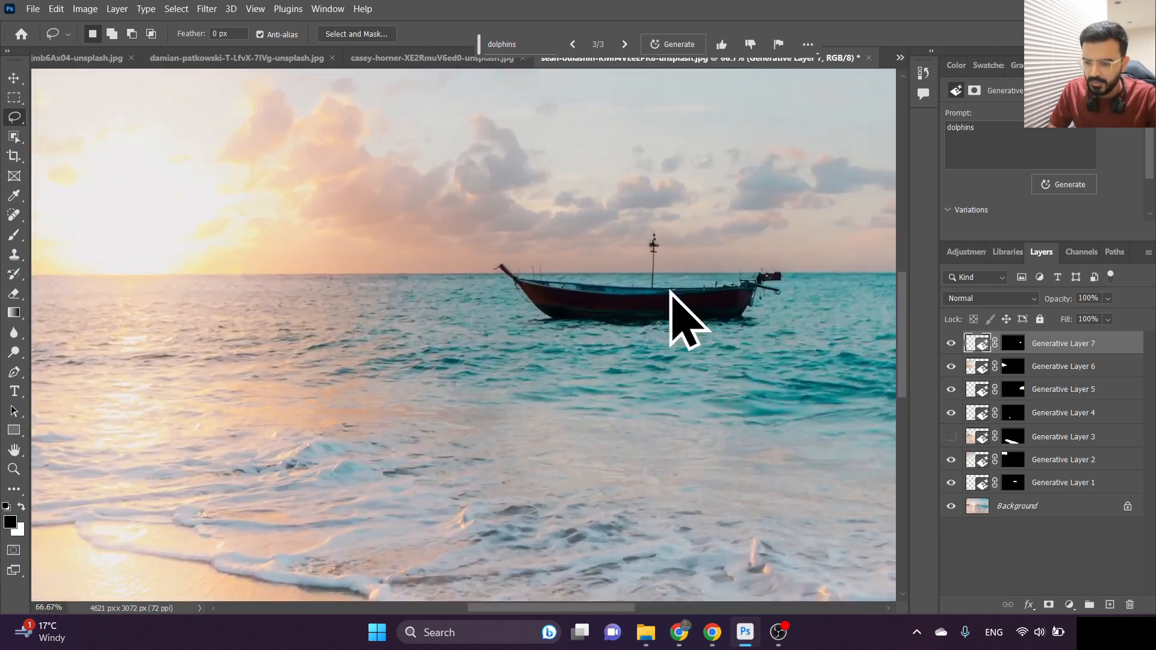
pyautogui.press('h')
pyautogui.moveTo(674, 291)
pyautogui.mouseDown()
pyautogui.moveTo(479, 304)
pyautogui.moveTo(749, 369)
pyautogui.mouseUp()
pyautogui.press('h')
pyautogui.press('l')
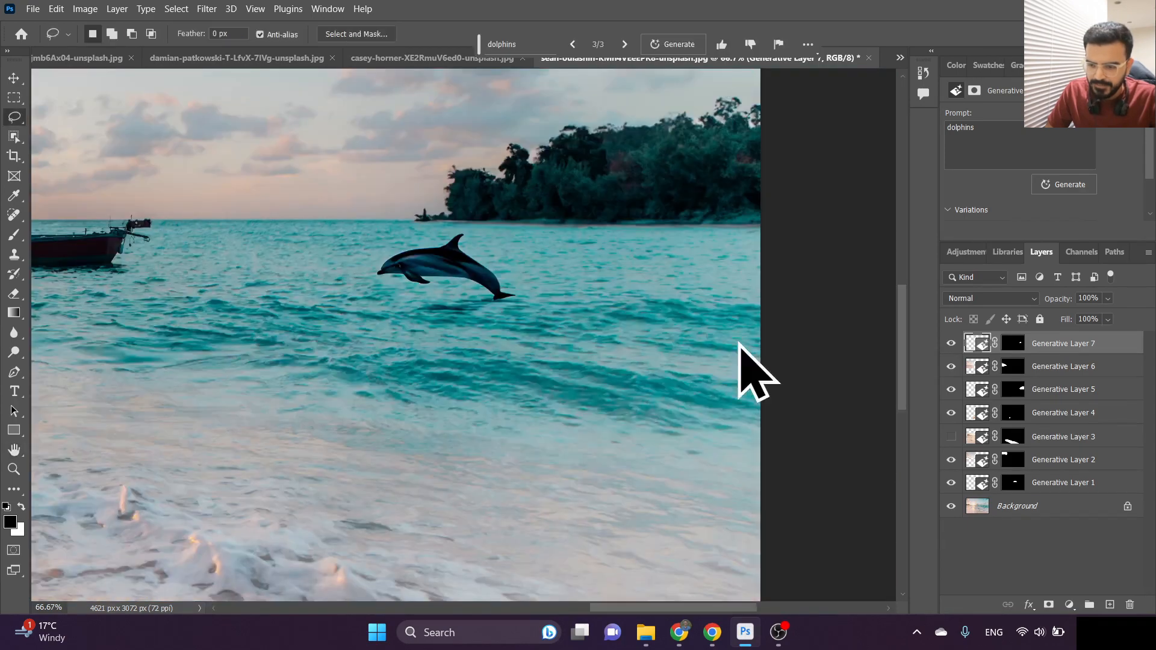
pyautogui.click(573, 45)
pyautogui.click(573, 44)
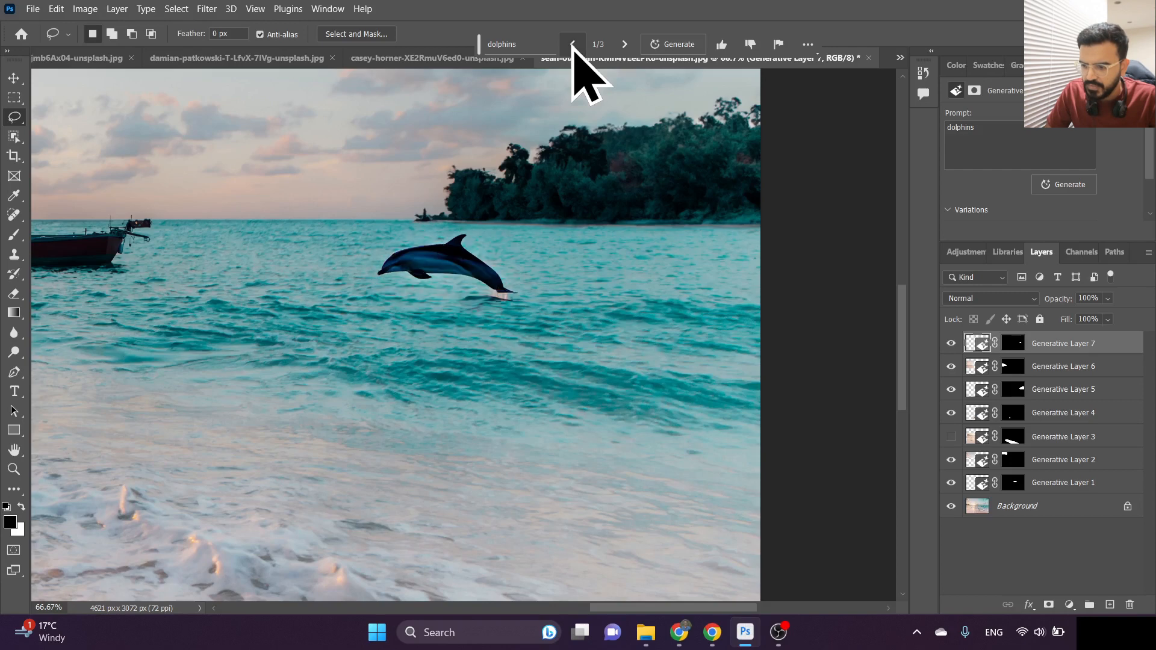
pyautogui.click(625, 47)
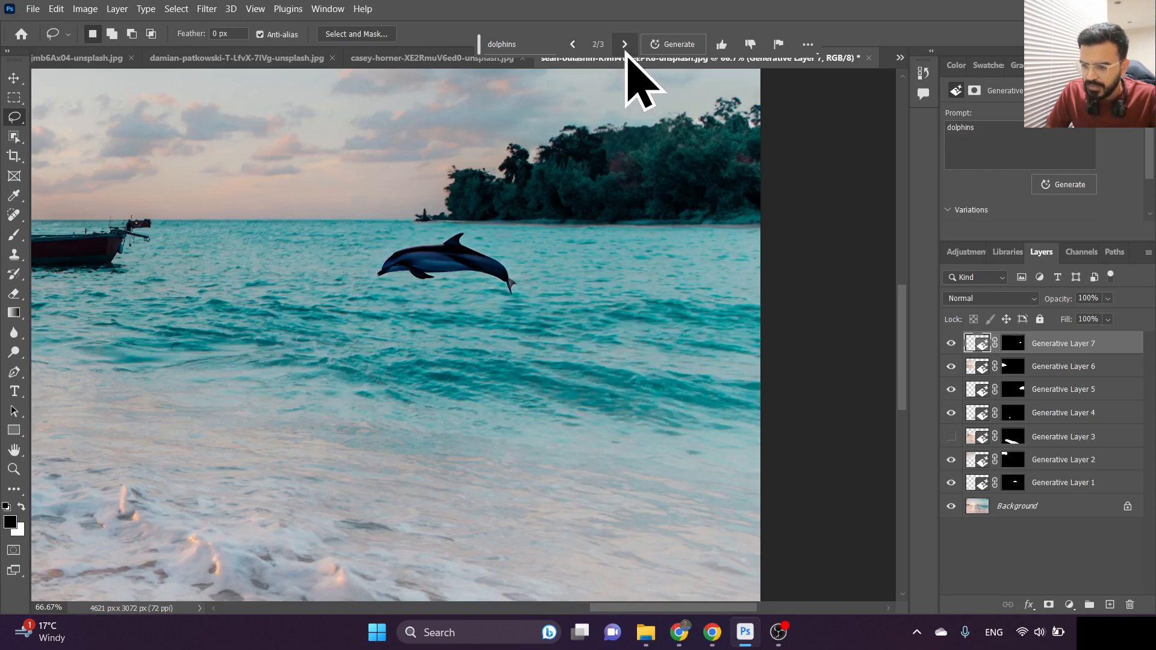
pyautogui.click(624, 46)
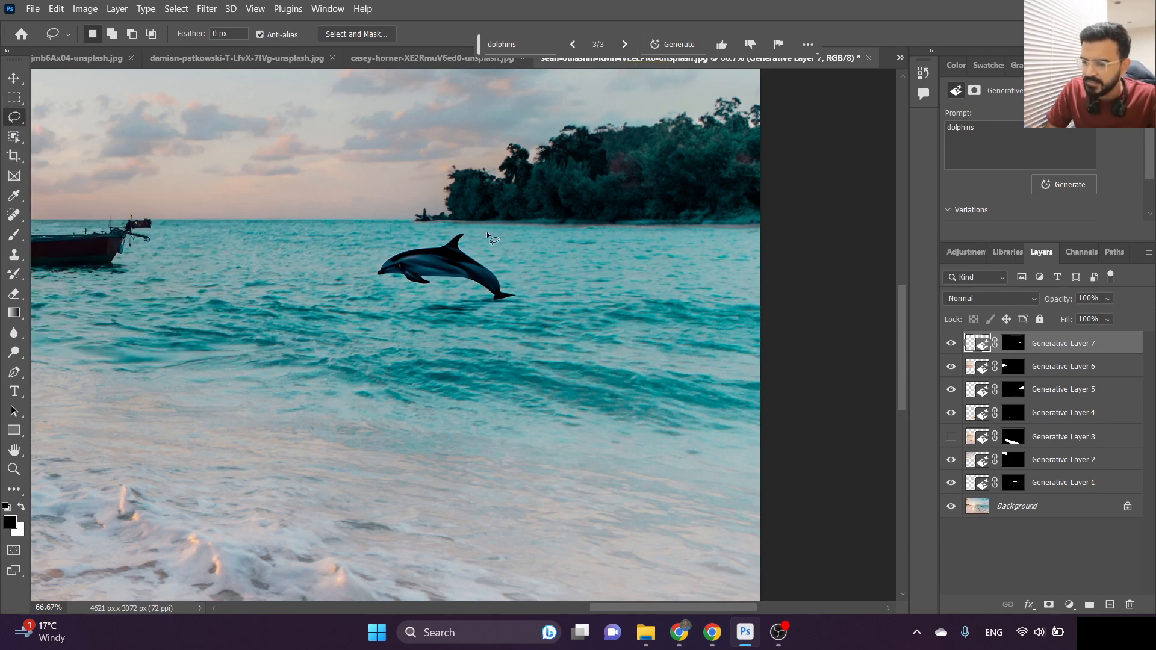
# - Lasso around the dolphin, try removing it using Generative Fill with an empty prompt, look through the variations and delete that new layer
pyautogui.moveTo(487, 231); pyautogui.dragTo(436, 229)
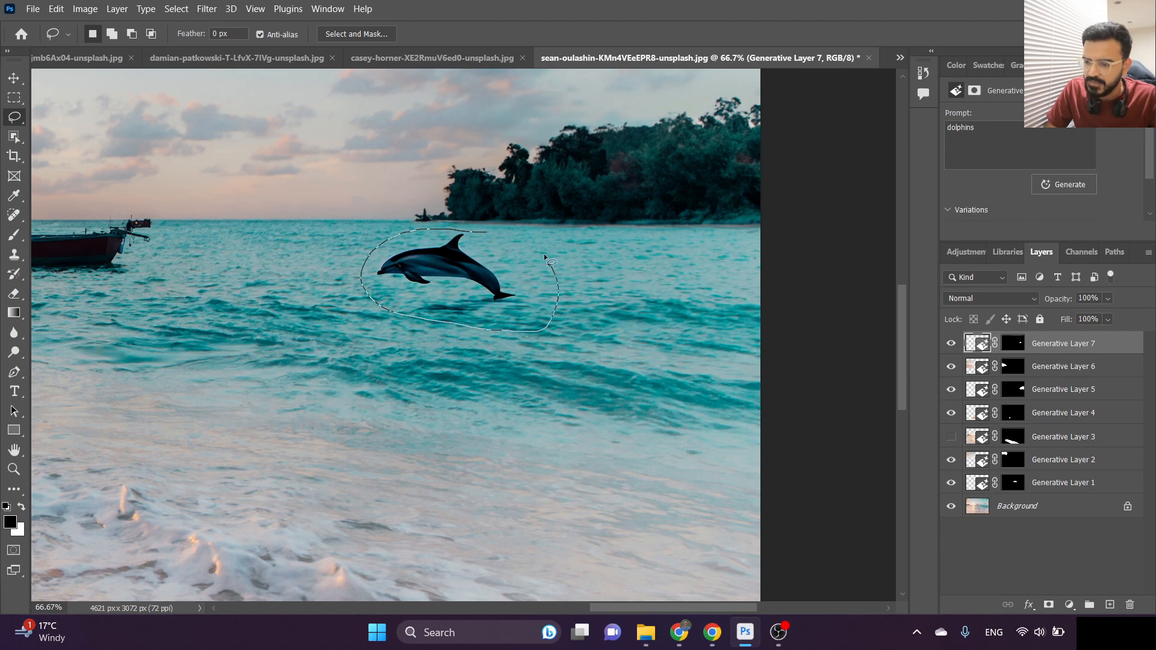
pyautogui.click(555, 52)
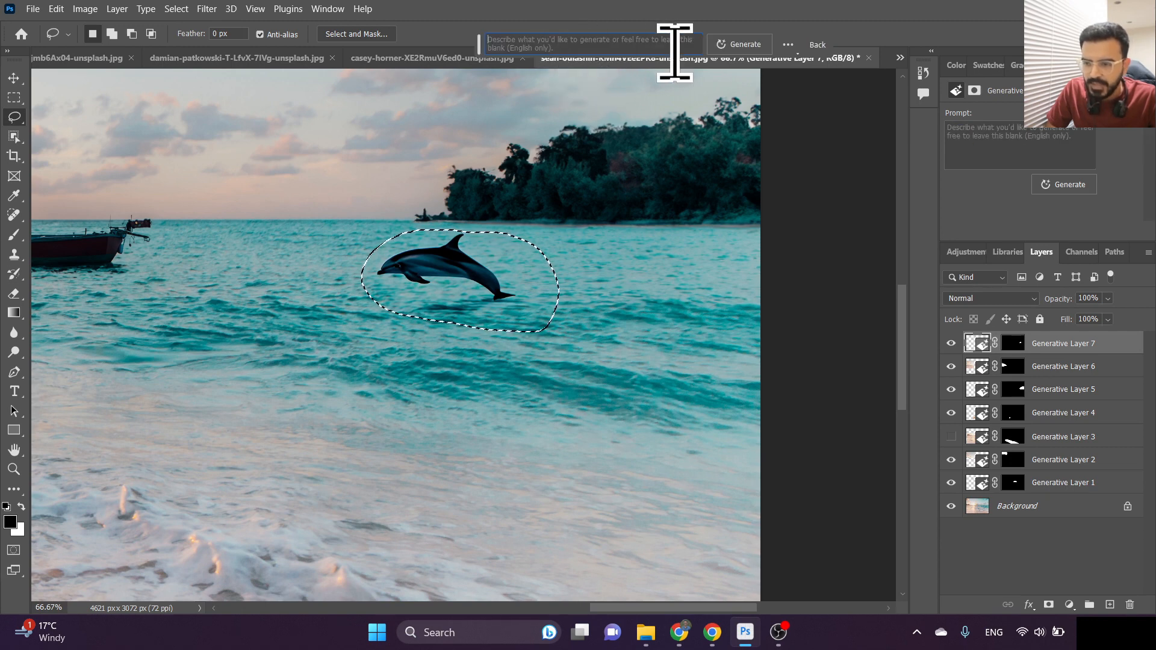
pyautogui.click(731, 49)
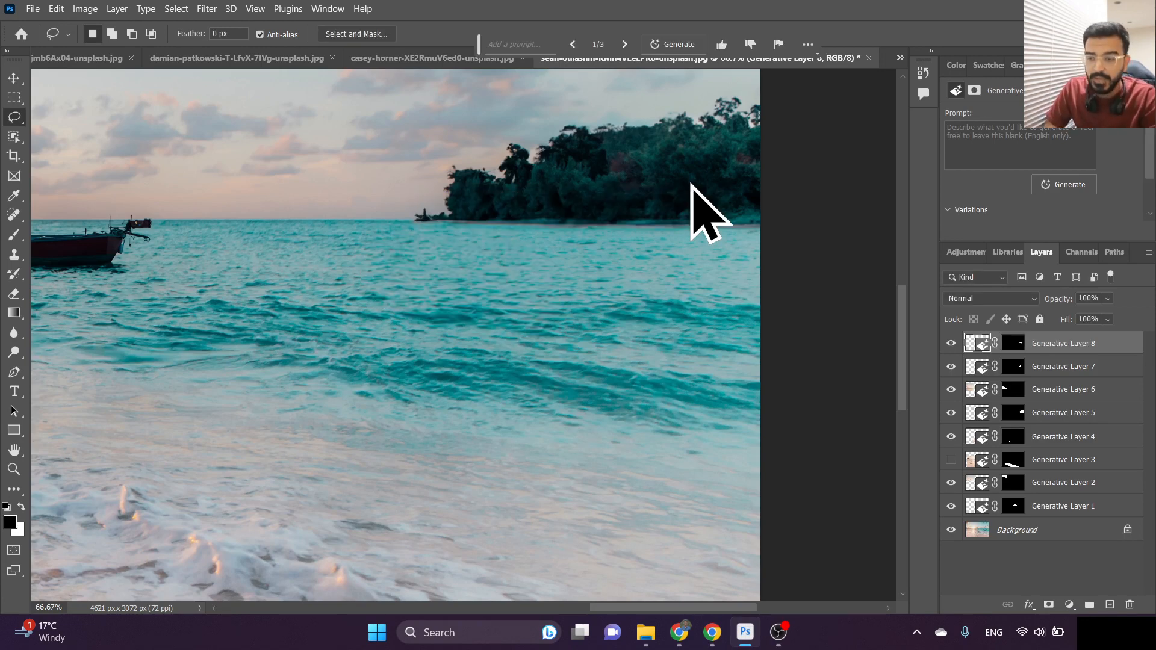
pyautogui.click(624, 44)
pyautogui.click(625, 44)
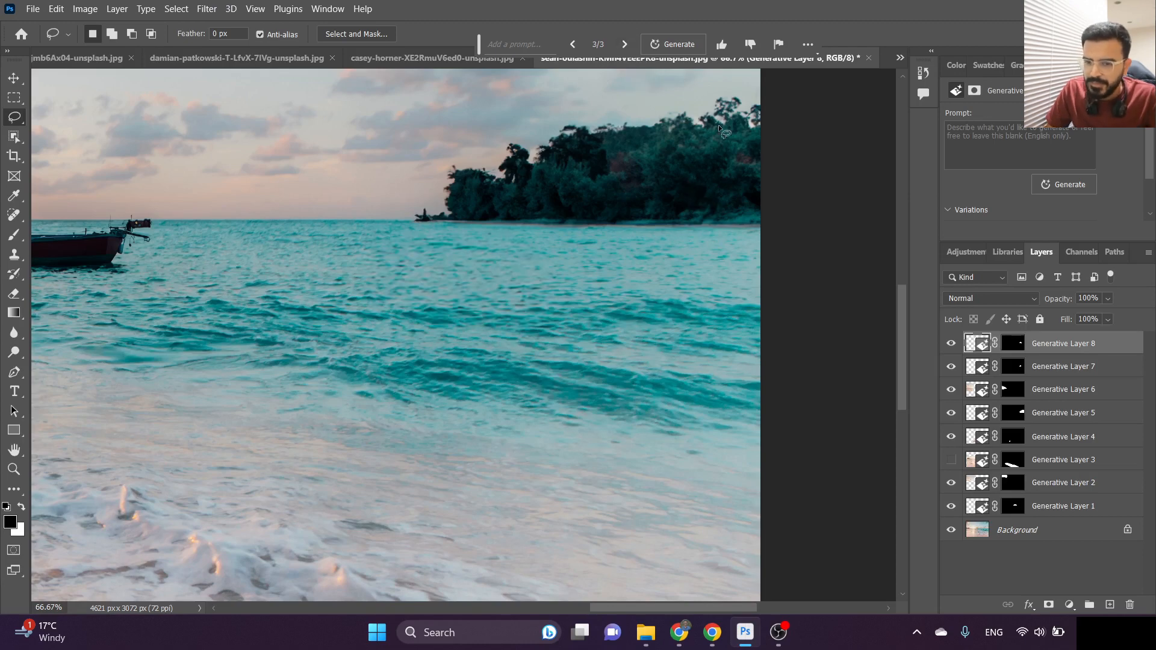
pyautogui.press('Delete')
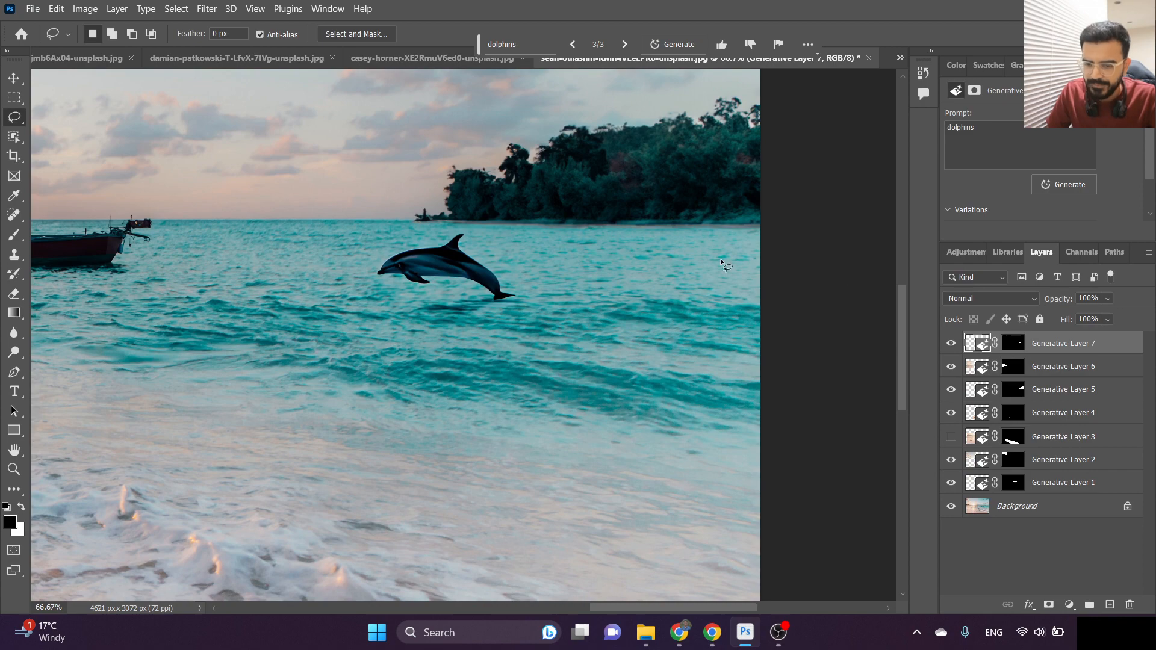
# - View the whole edited seashore, switch to Chrome to compare it with the original Unsplash photo, and return to Photoshop
pyautogui.hotkey('ctrl', '-')
pyautogui.hotkey('ctrl', '-')
pyautogui.hotkey('ctrl', '-')
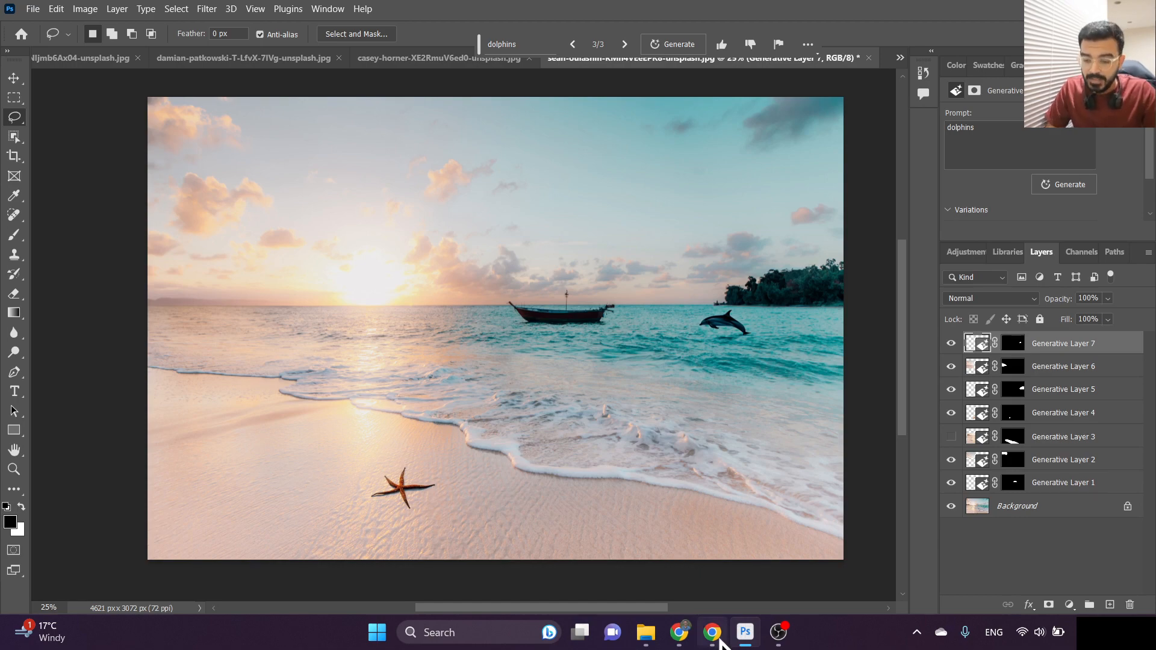
pyautogui.click(713, 632)
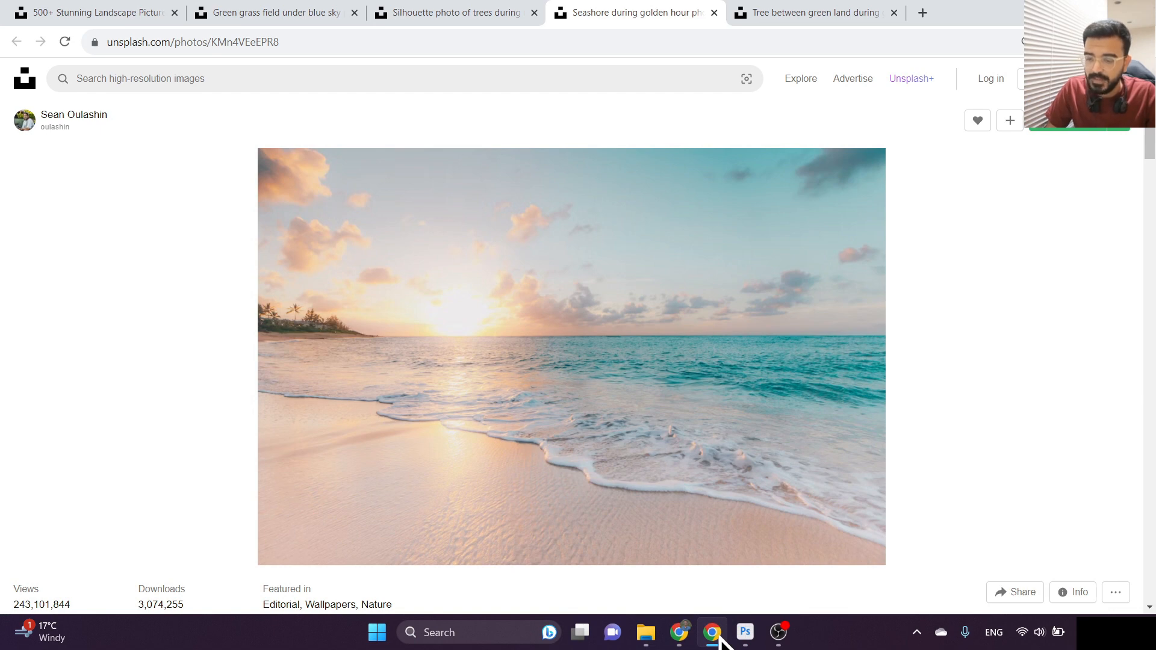
pyautogui.click(720, 638)
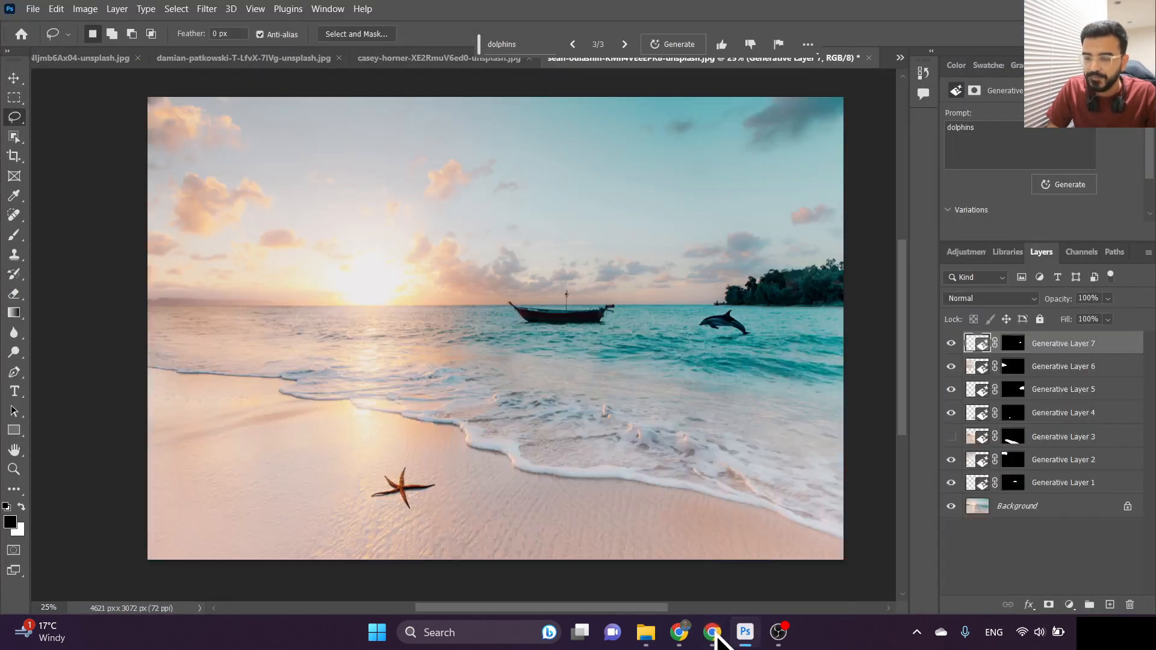